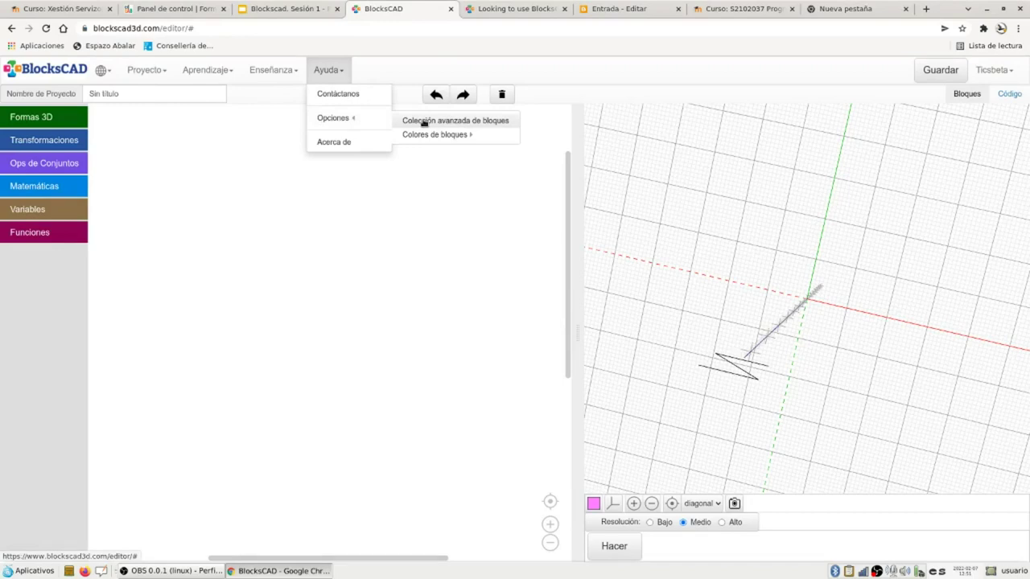
# Switch the toolbox to the advanced block collection and back to the simple one
pyautogui.click(419, 122)
pyautogui.click(324, 70)
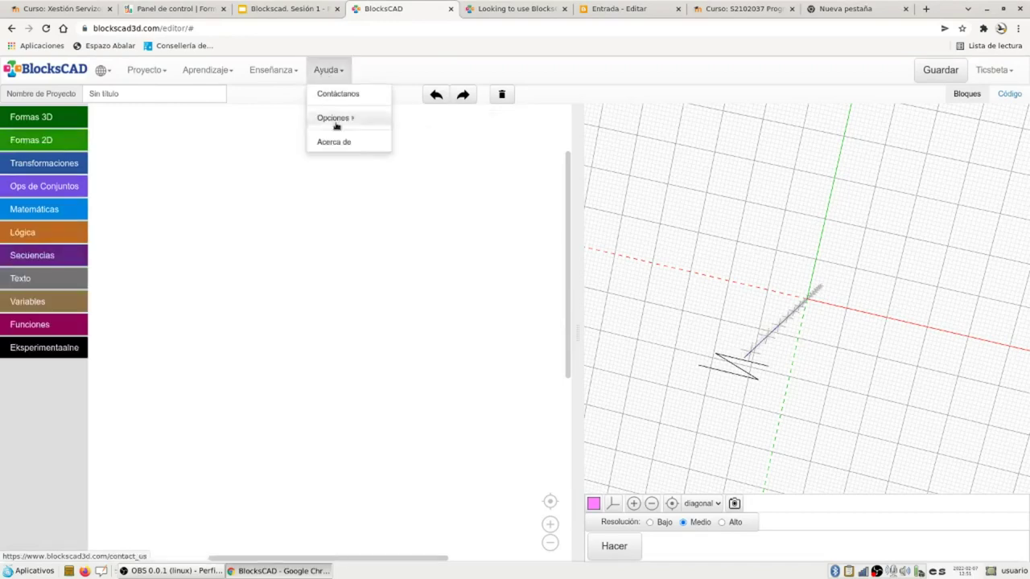
pyautogui.moveTo(344, 121)
pyautogui.click(422, 121)
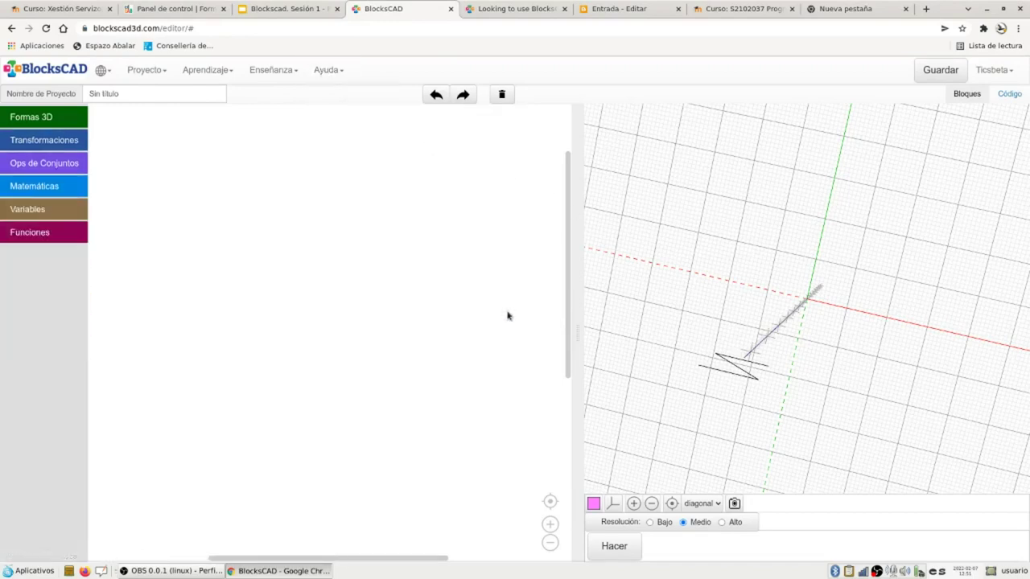
# Add a sphere, a cube and a cylinder block to the workspace as separate shapes and render them together
pyautogui.moveTo(736, 470); pyautogui.dragTo(859, 243)
pyautogui.scroll(2, 853, 278)
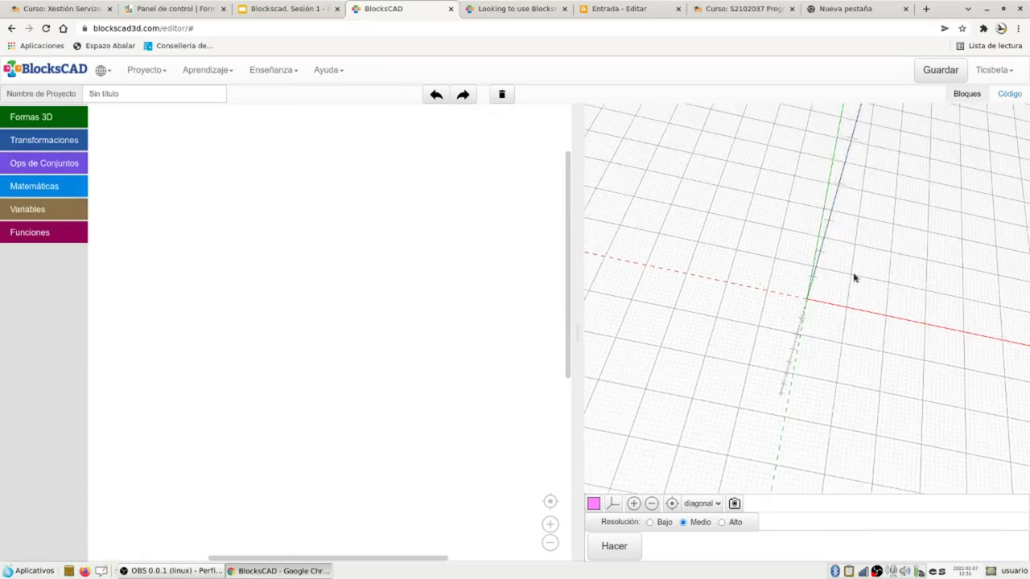
pyautogui.click(40, 118)
pyautogui.moveTo(128, 122); pyautogui.dragTo(171, 139)
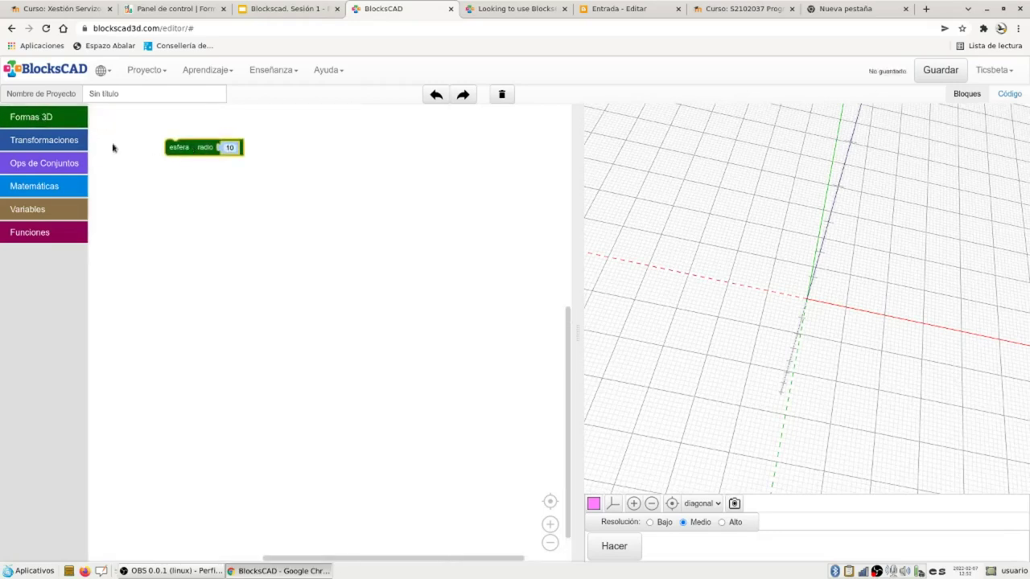
pyautogui.click(41, 118)
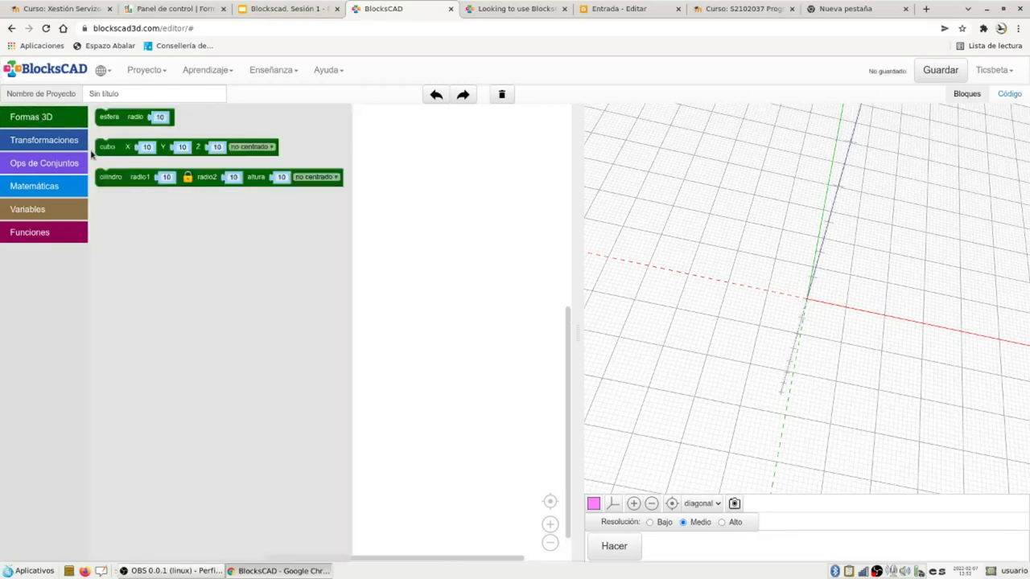
pyautogui.moveTo(109, 151); pyautogui.dragTo(173, 231)
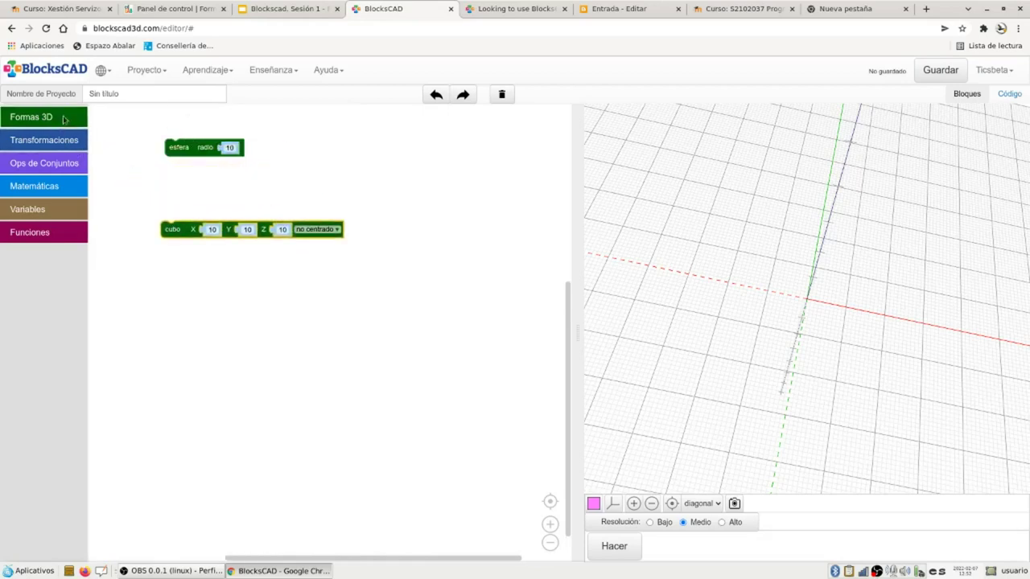
pyautogui.click(64, 120)
pyautogui.moveTo(101, 177); pyautogui.dragTo(170, 305)
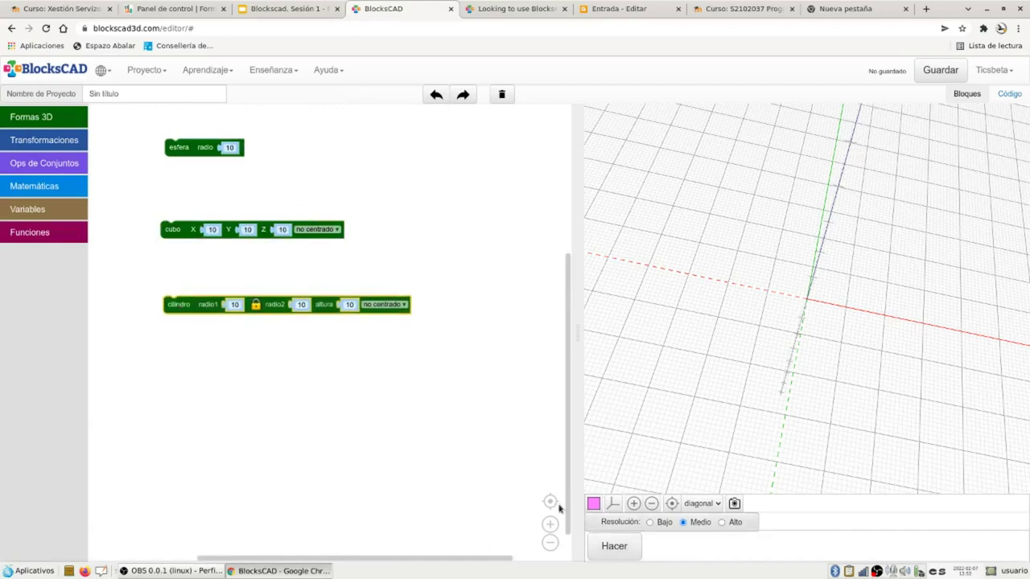
pyautogui.click(614, 546)
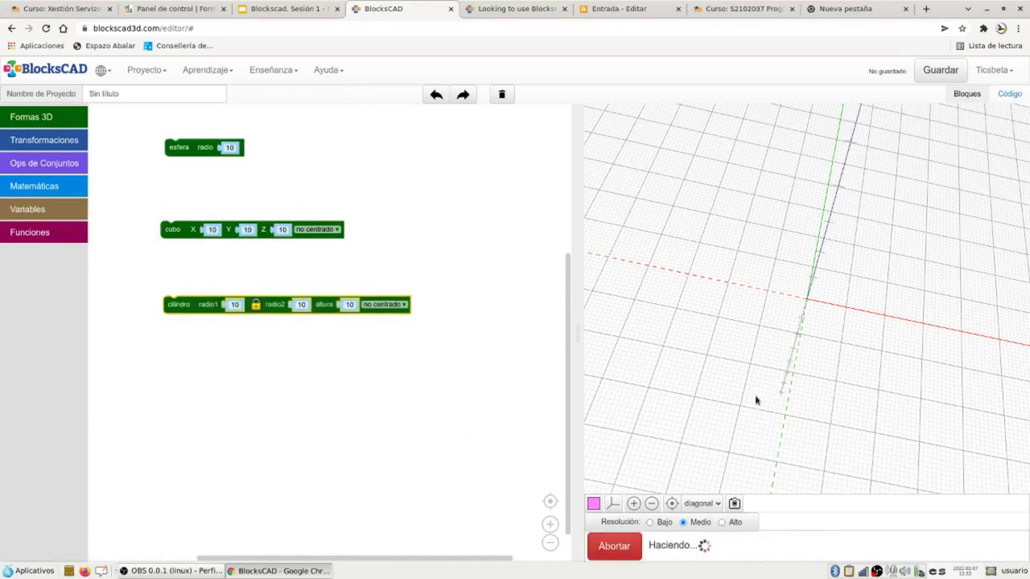
pyautogui.moveTo(833, 407); pyautogui.dragTo(829, 210)
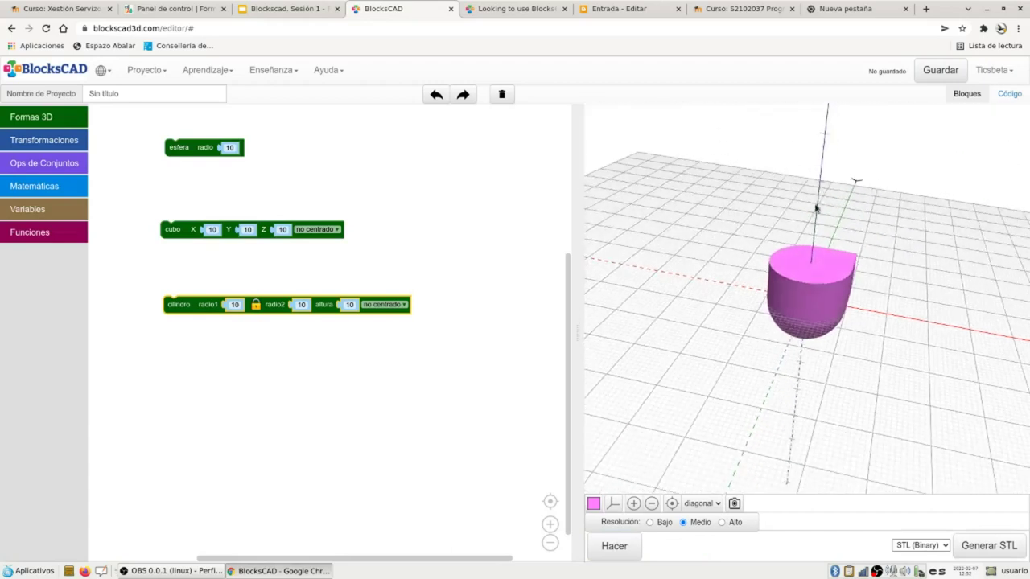
# Disable the cube and cylinder blocks and render the sphere alone
pyautogui.rightClick(184, 228)
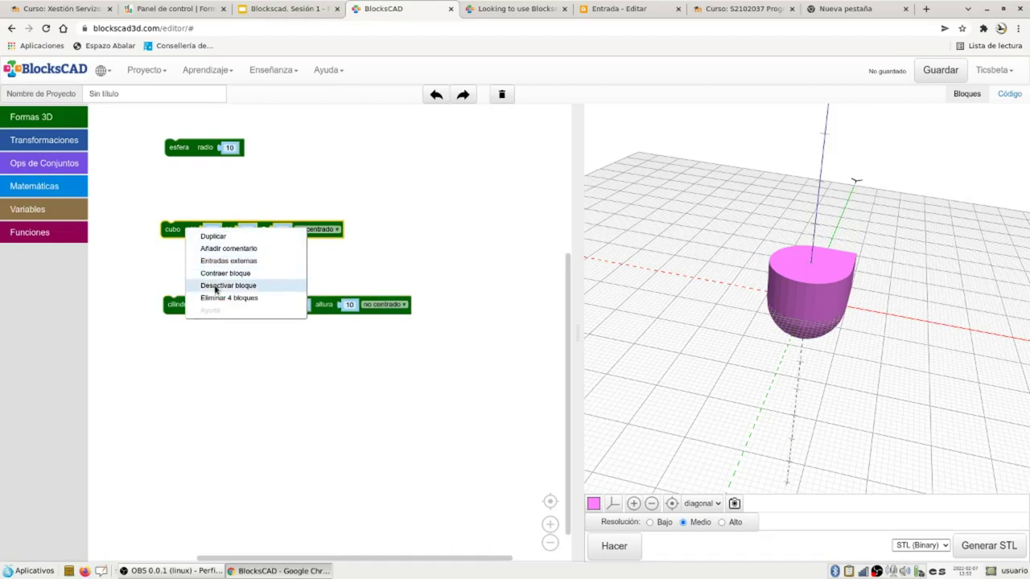
pyautogui.click(215, 286)
pyautogui.rightClick(183, 306)
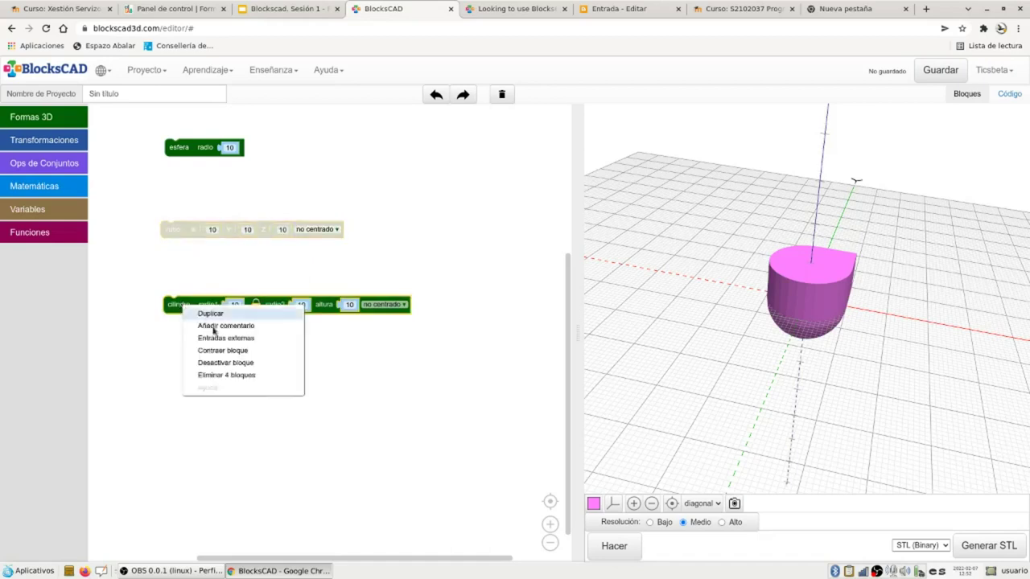
pyautogui.click(241, 363)
pyautogui.click(636, 553)
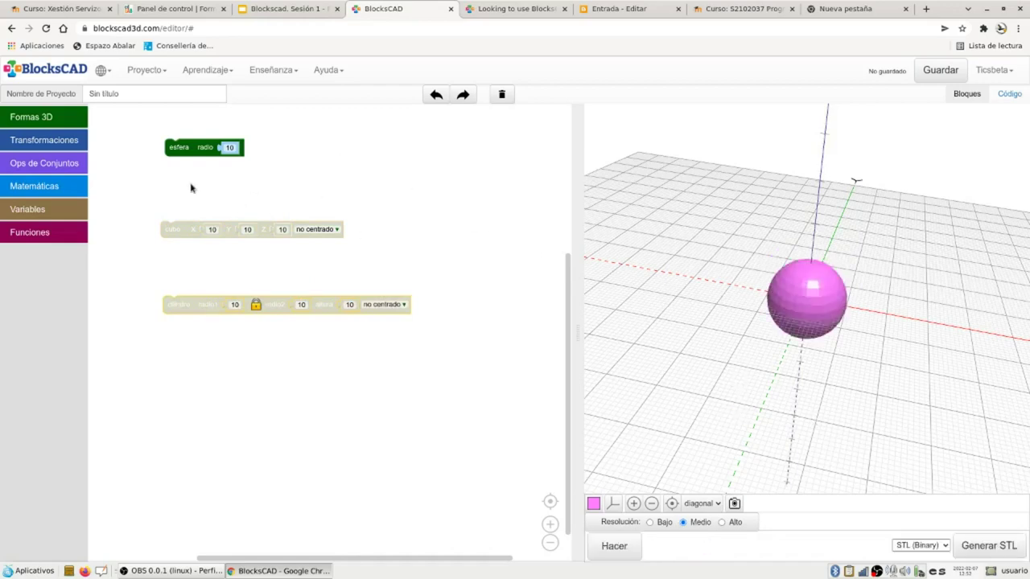
# Wrap the sphere in a color block and set its color to red
pyautogui.click(64, 140)
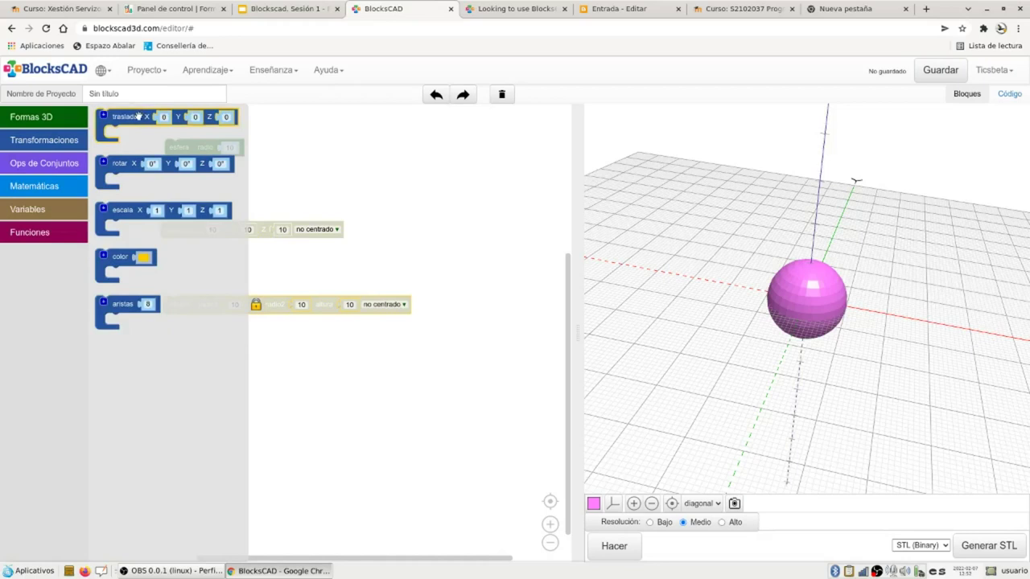
pyautogui.moveTo(122, 257); pyautogui.dragTo(166, 127)
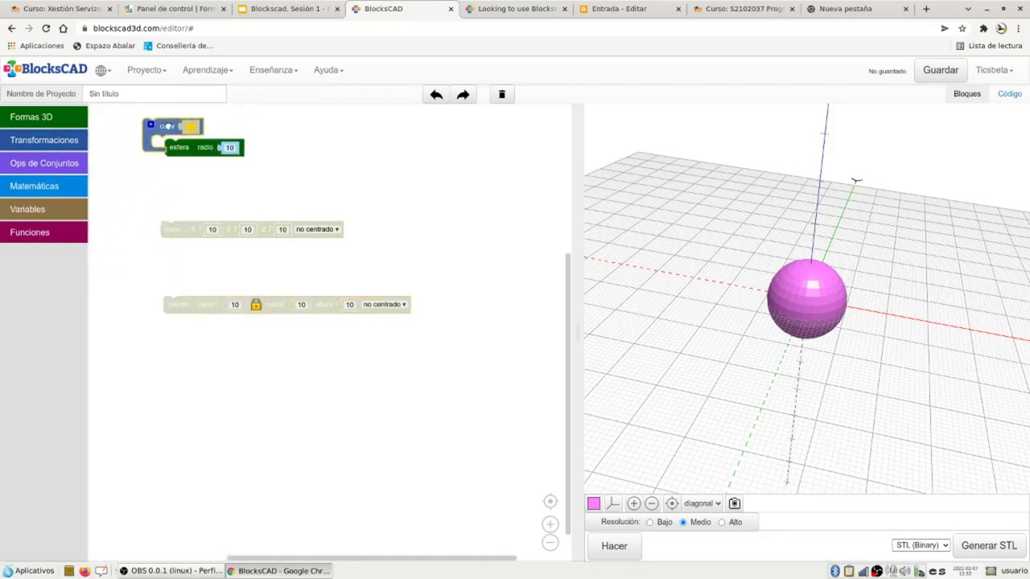
pyautogui.click(204, 128)
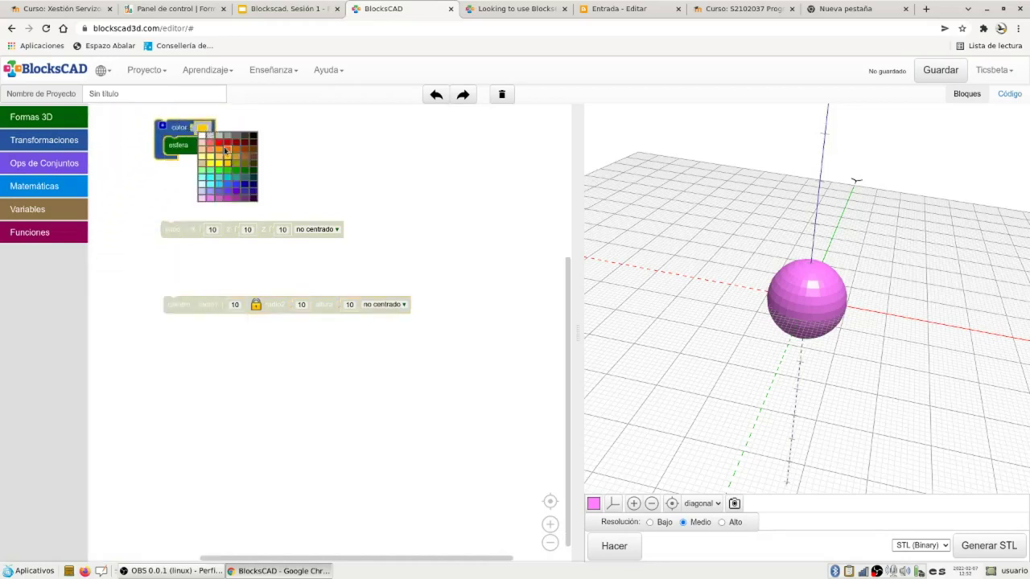
pyautogui.click(217, 145)
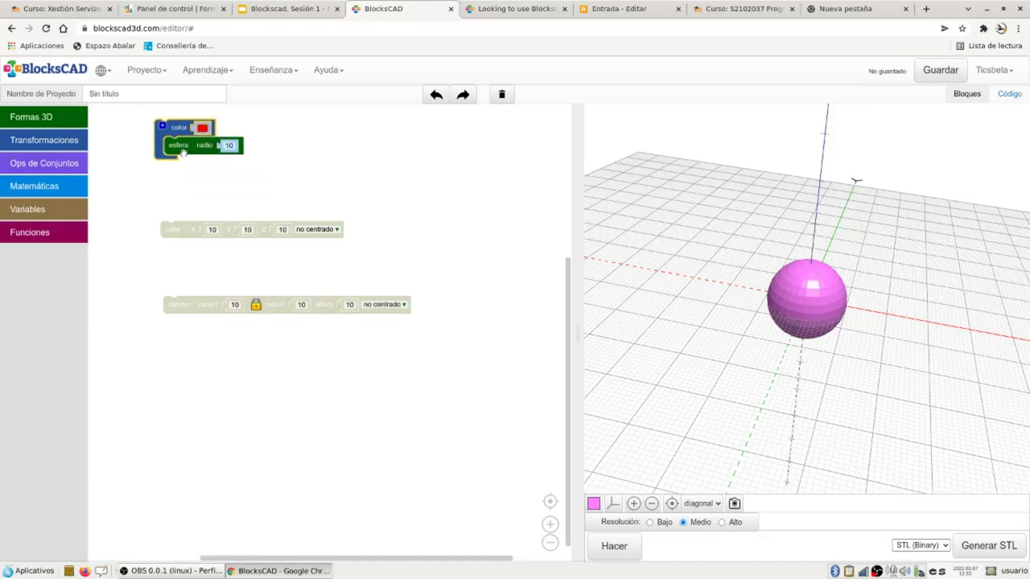
# Wrap the cube in a color block and set its color to orange
pyautogui.click(44, 140)
pyautogui.moveTo(120, 260); pyautogui.dragTo(191, 212)
pyautogui.click(197, 212)
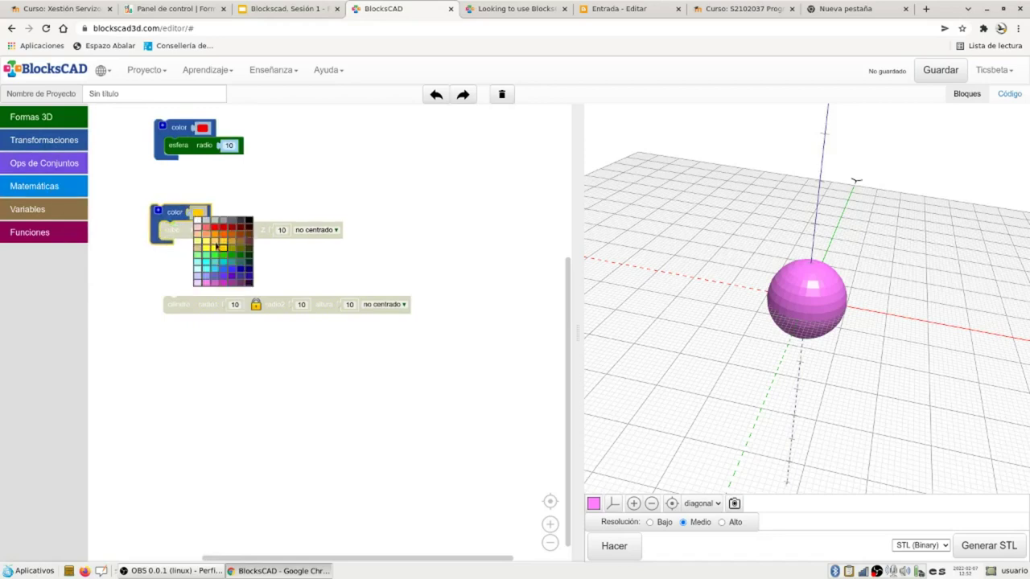
pyautogui.click(222, 239)
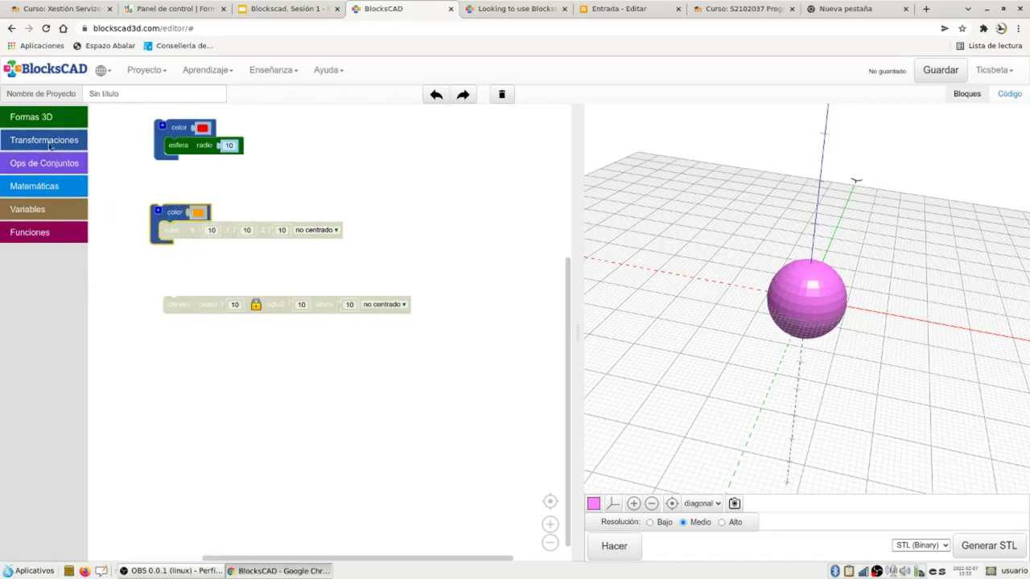
# Duplicate the cube's color block, place the copy around the cylinder and set its color to green
pyautogui.rightClick(166, 208)
pyautogui.click(195, 219)
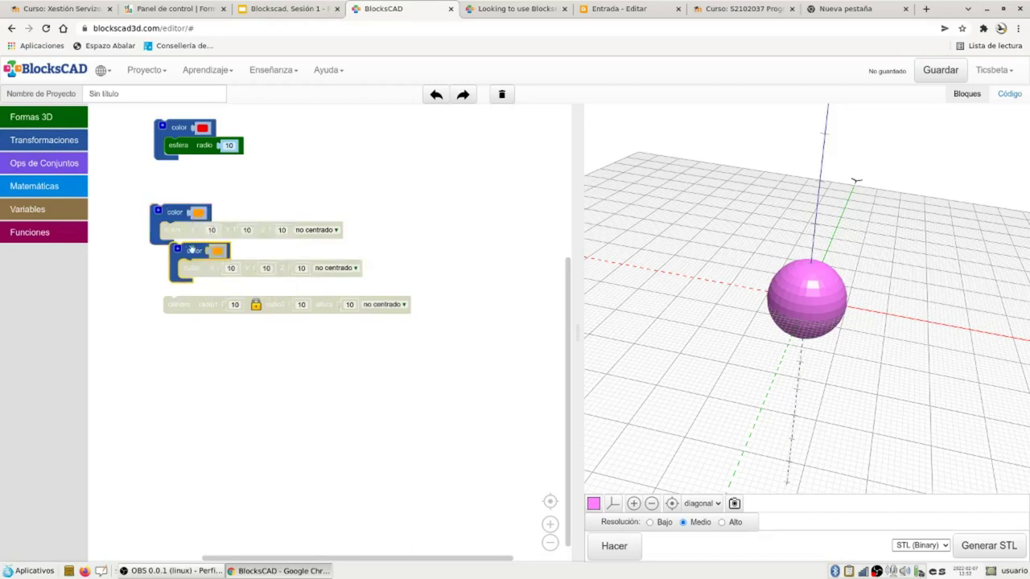
pyautogui.moveTo(197, 265); pyautogui.dragTo(187, 298)
pyautogui.click(210, 287)
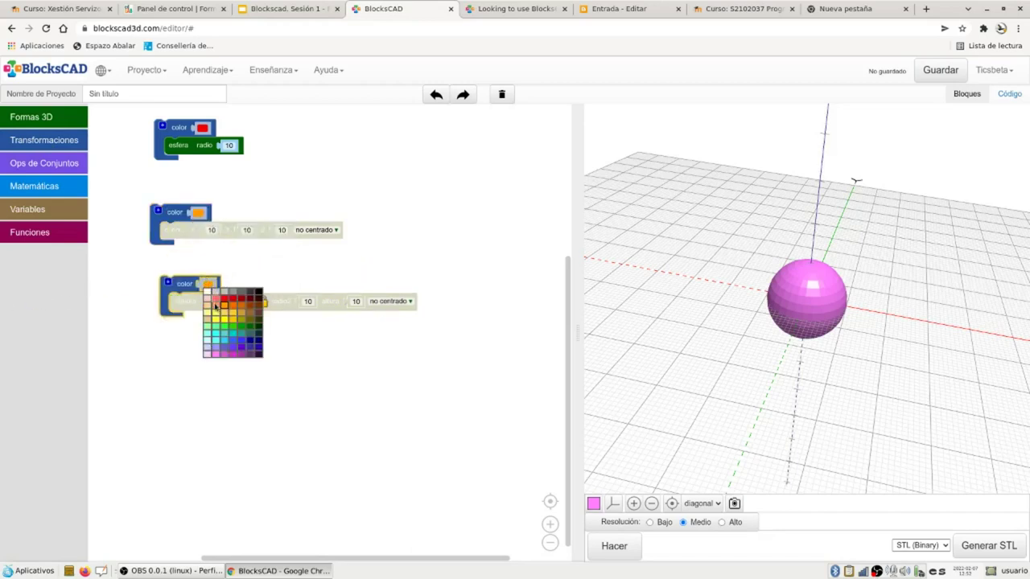
pyautogui.click(230, 332)
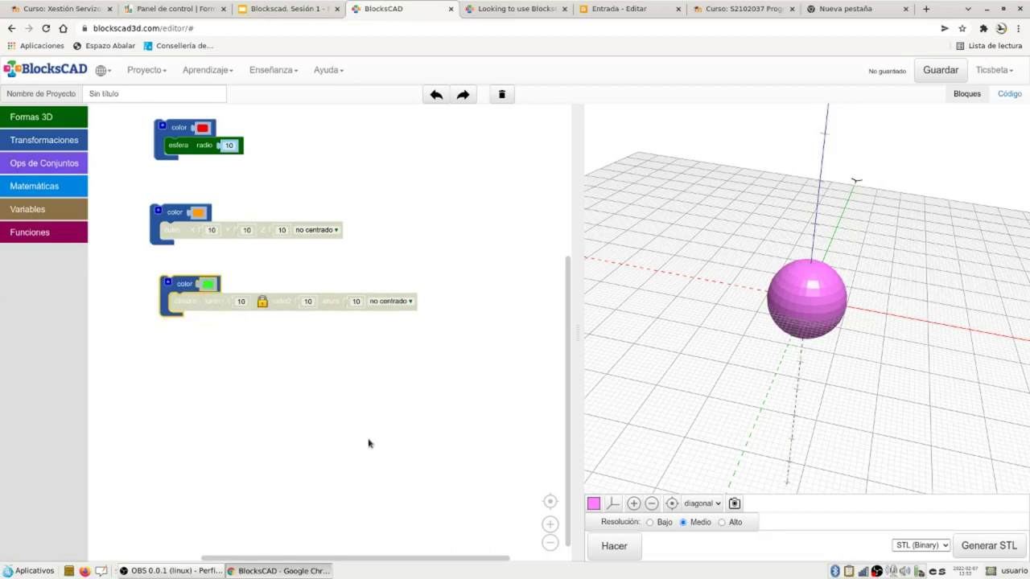
# Enable the cube and cylinder blocks again and render the three colored shapes to inspect how they overlap
pyautogui.rightClick(189, 233)
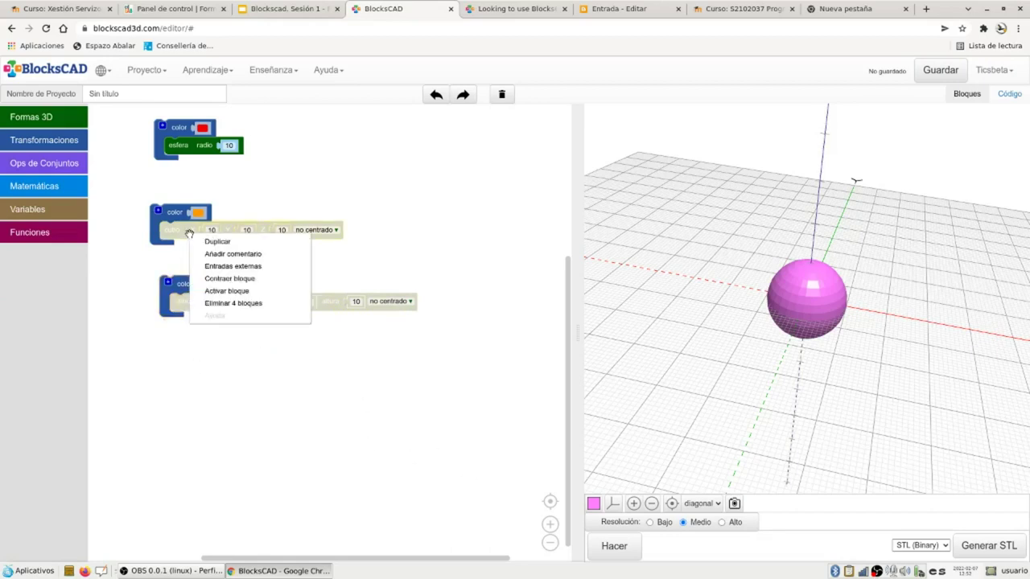
pyautogui.click(224, 291)
pyautogui.rightClick(210, 304)
pyautogui.click(250, 361)
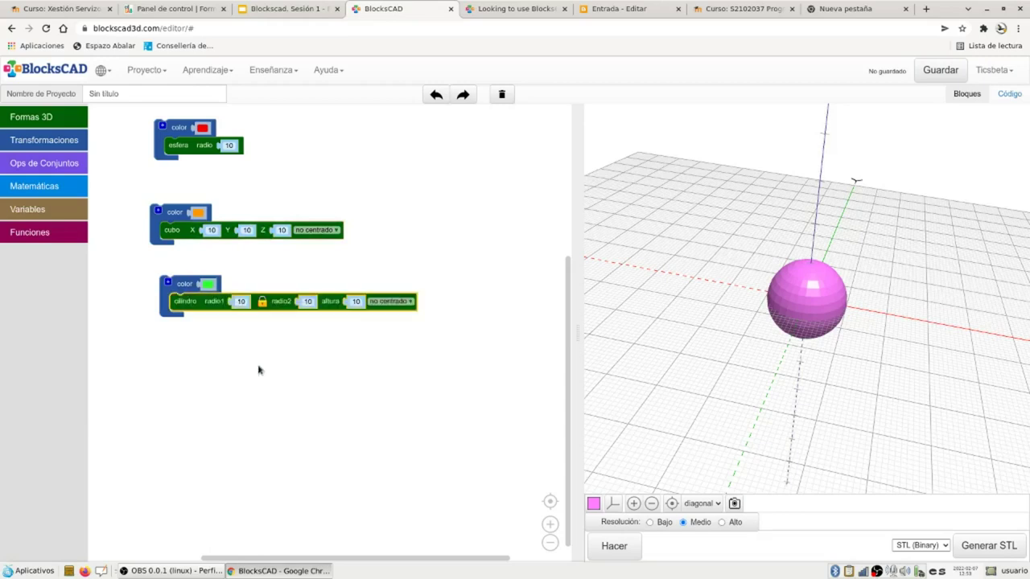
pyautogui.click(613, 546)
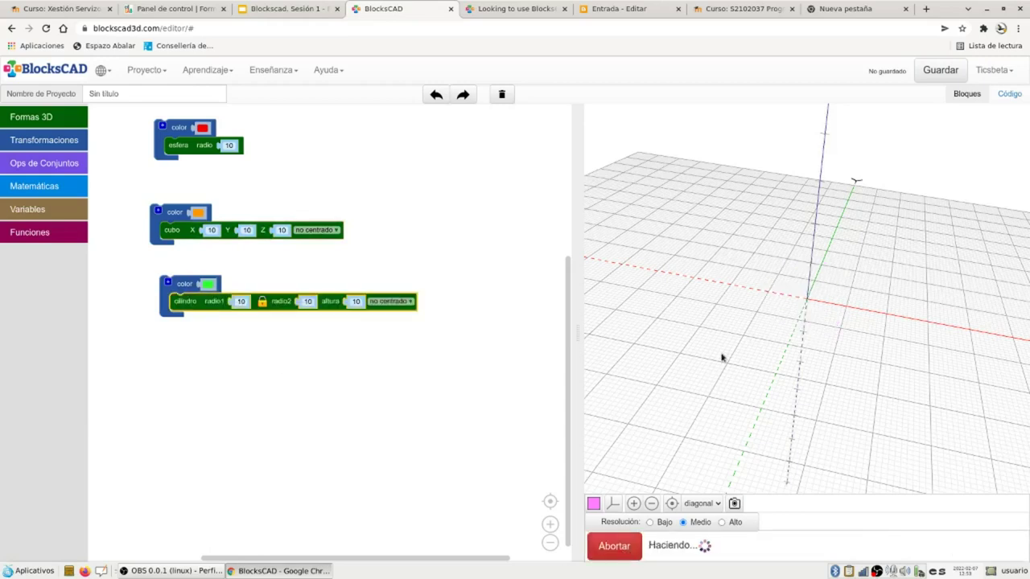
pyautogui.moveTo(728, 342); pyautogui.dragTo(684, 315)
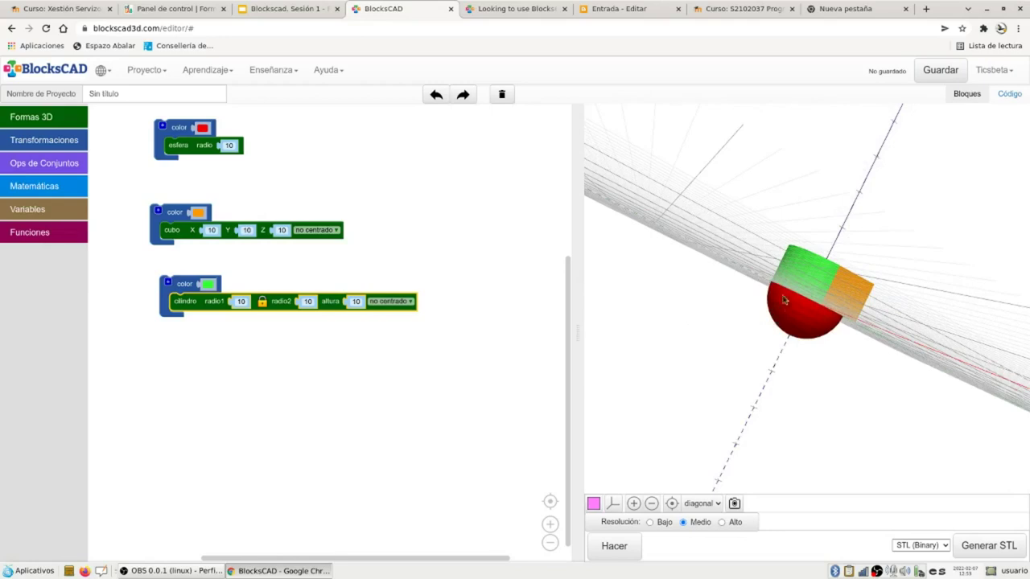
pyautogui.moveTo(799, 253)
pyautogui.mouseDown()
pyautogui.moveTo(729, 290)
pyautogui.moveTo(798, 241)
pyautogui.mouseUp()
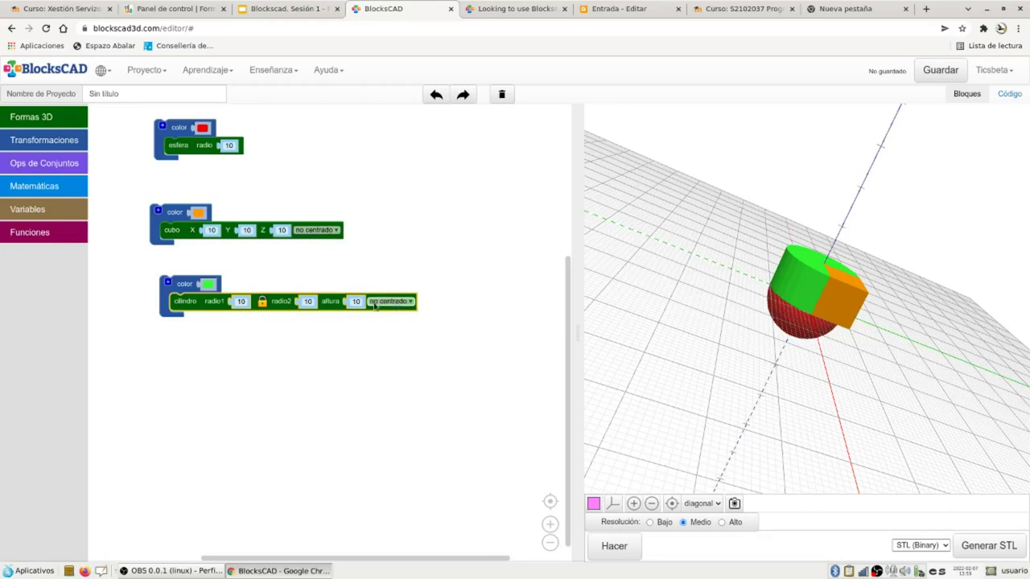
pyautogui.moveTo(683, 326); pyautogui.dragTo(877, 348)
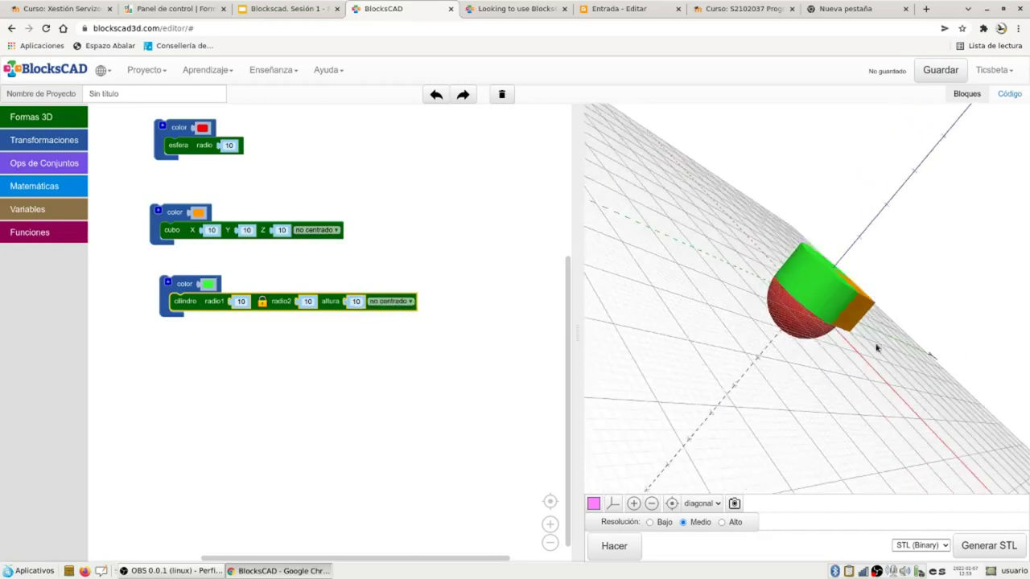
pyautogui.moveTo(703, 237); pyautogui.dragTo(834, 231)
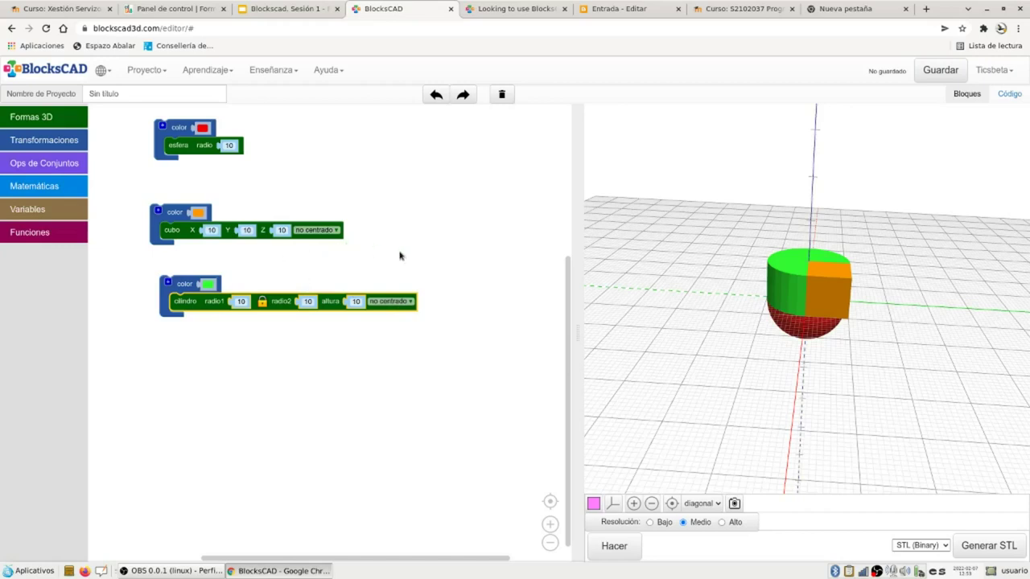
# Wrap the red sphere in a translate block with X set to -20 and Y set to 20
pyautogui.click(52, 137)
pyautogui.moveTo(130, 135); pyautogui.dragTo(171, 119)
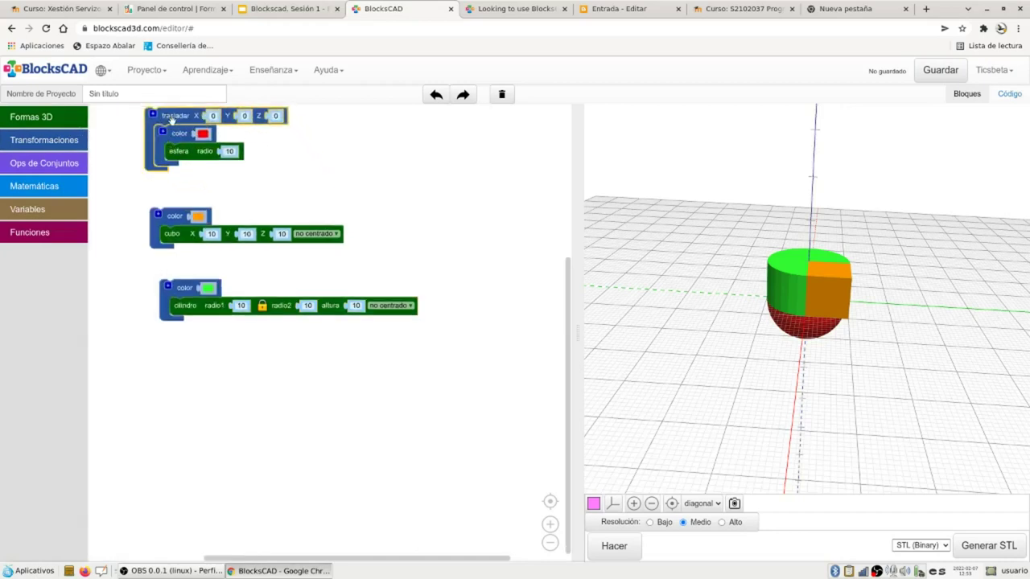
pyautogui.click(214, 116)
pyautogui.write('-20')
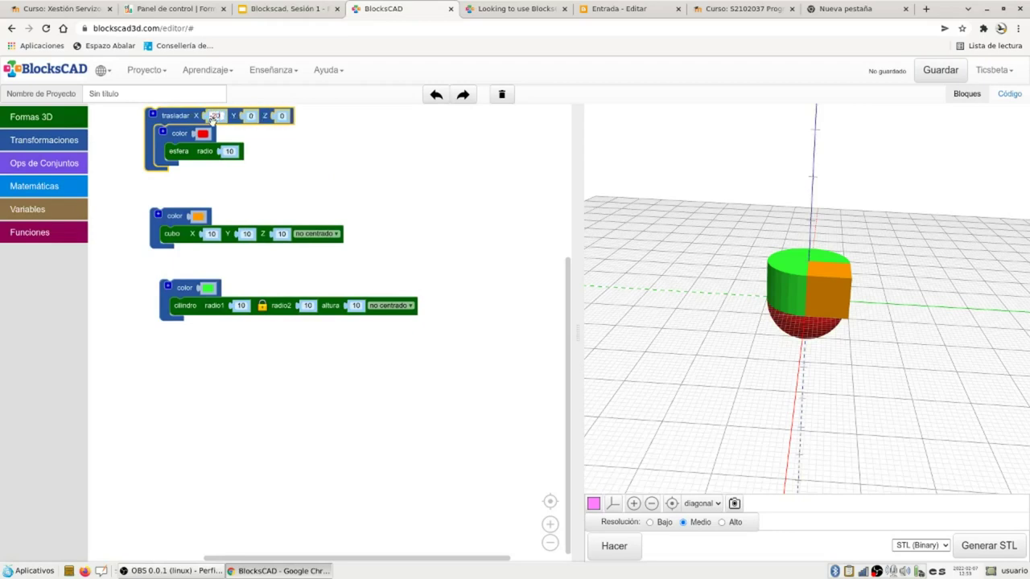
pyautogui.click(252, 116)
pyautogui.write('20')
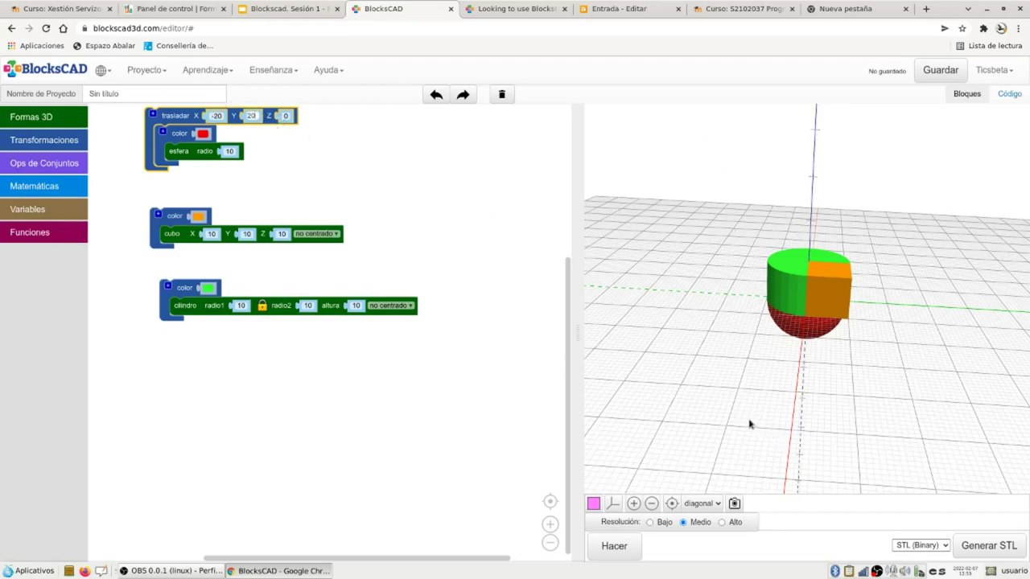
pyautogui.moveTo(740, 411); pyautogui.dragTo(799, 436)
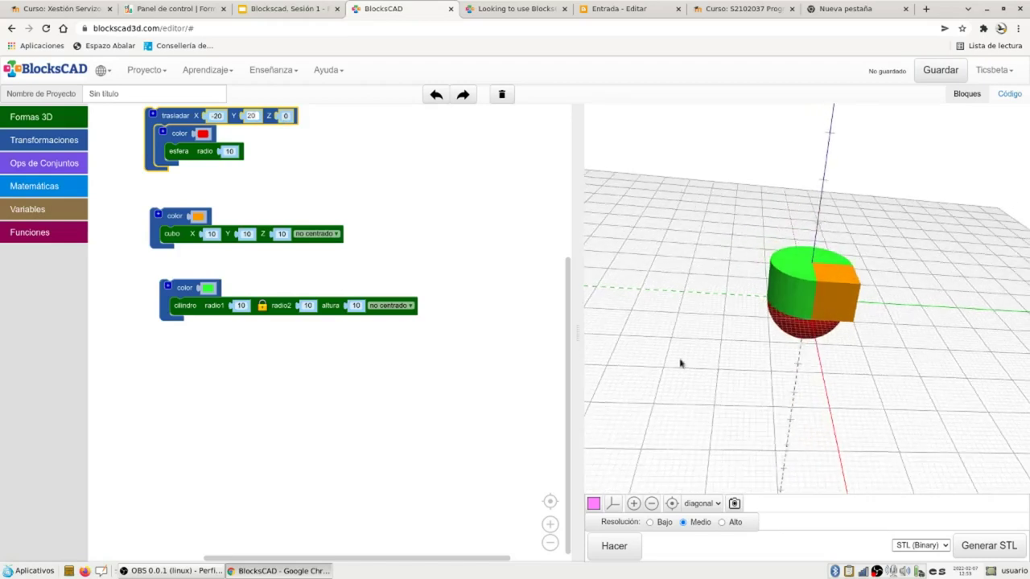
# Wrap the green cylinder in a translate block with X set to 20 and Y set to 20
pyautogui.click(67, 147)
pyautogui.moveTo(121, 119); pyautogui.dragTo(204, 273)
pyautogui.click(222, 273)
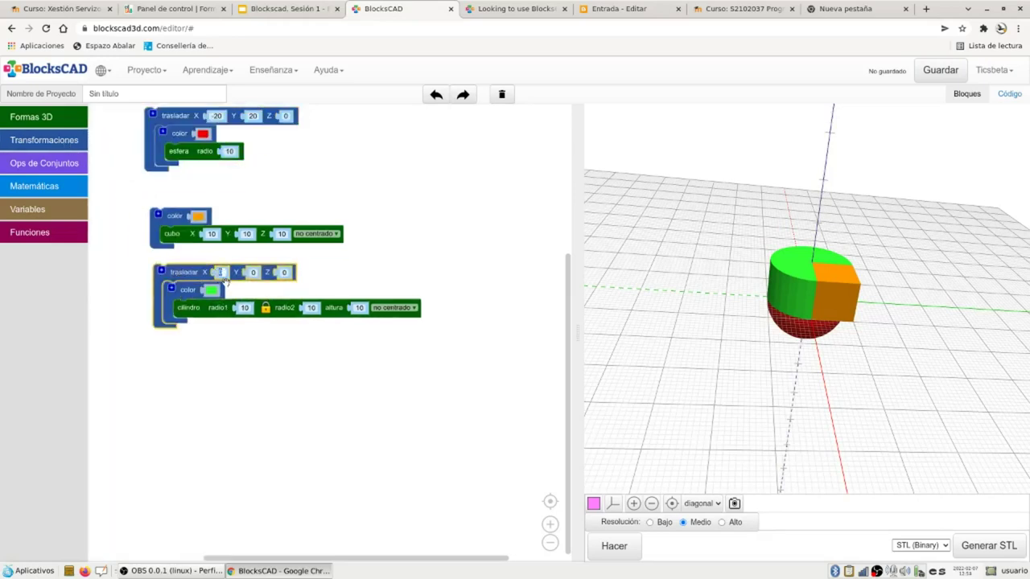
pyautogui.write('20')
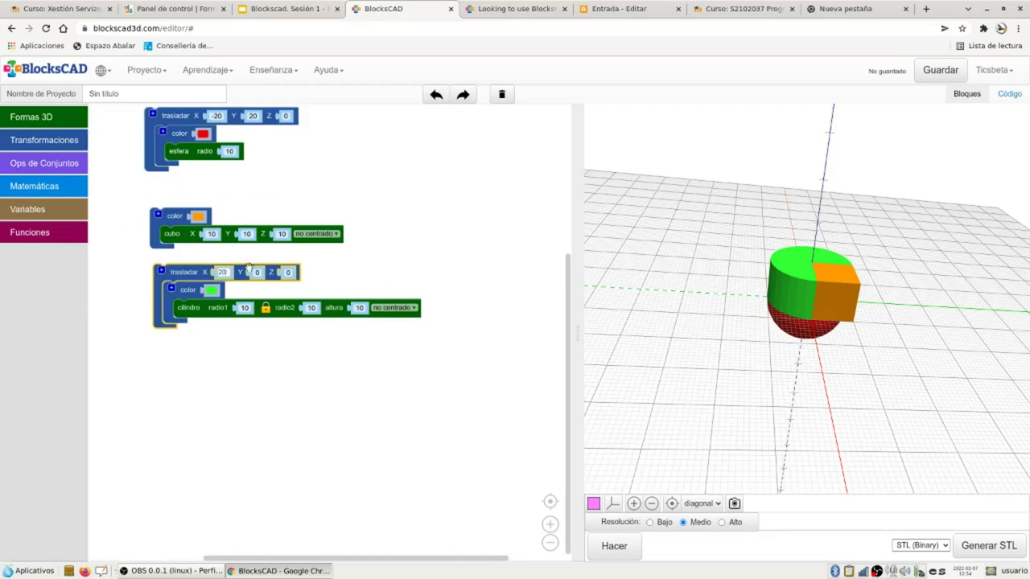
pyautogui.click(258, 273)
pyautogui.write('20')
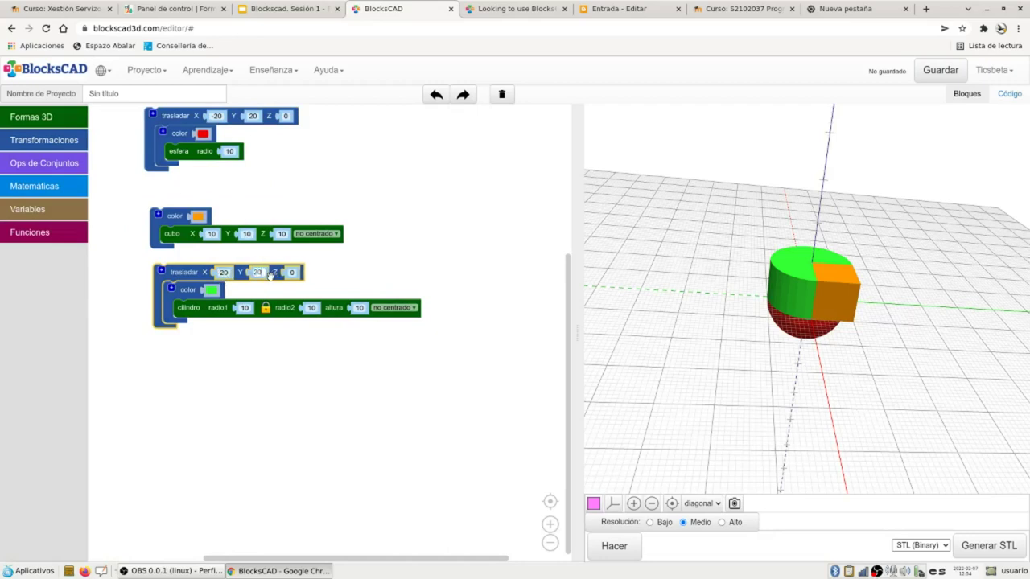
# Render the translated sphere, cube and cylinder and inspect their spacing from the reset diagonal view and from above
pyautogui.click(628, 554)
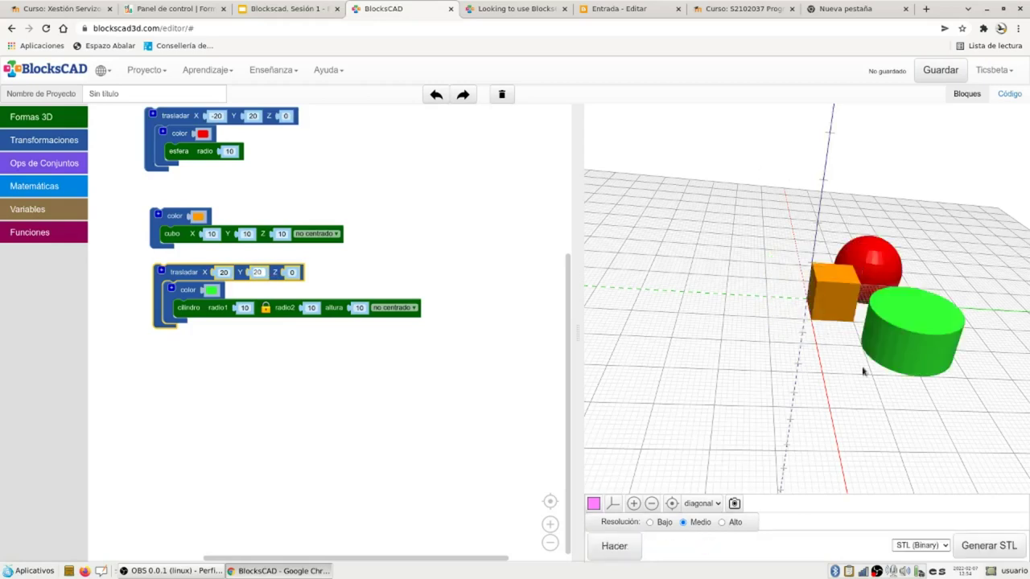
pyautogui.click(696, 505)
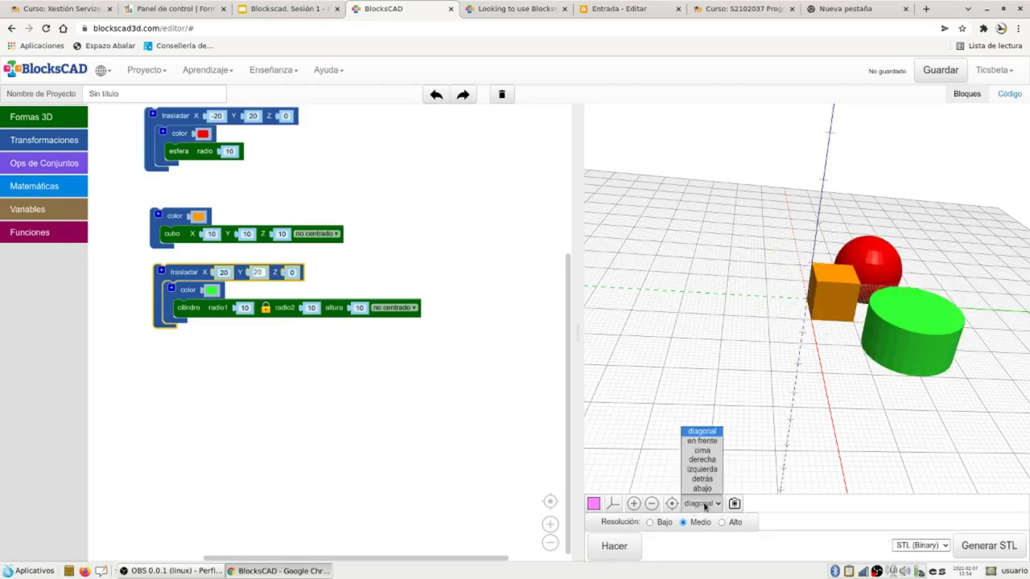
pyautogui.click(703, 504)
pyautogui.click(672, 504)
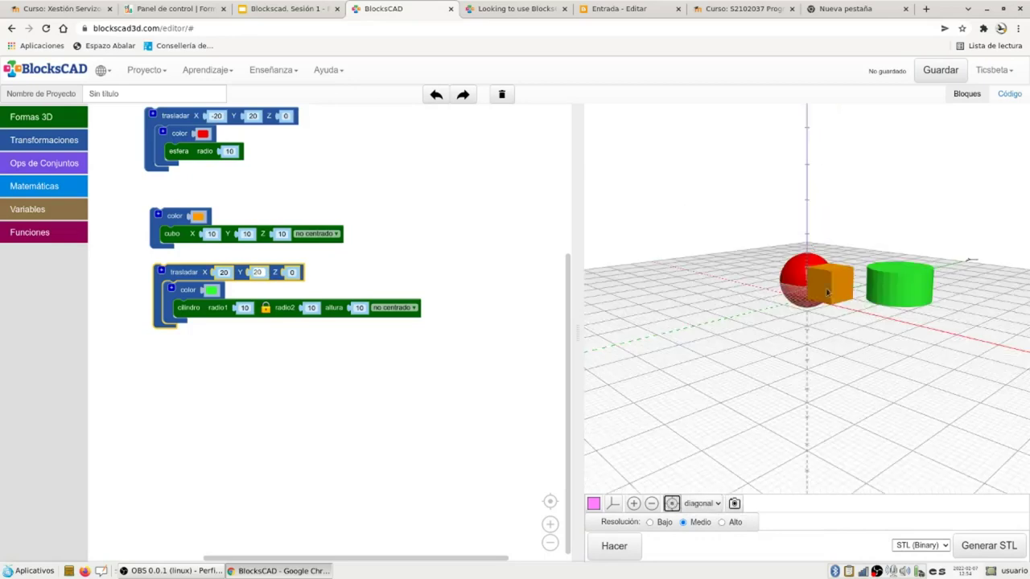
pyautogui.scroll(4, 789, 316)
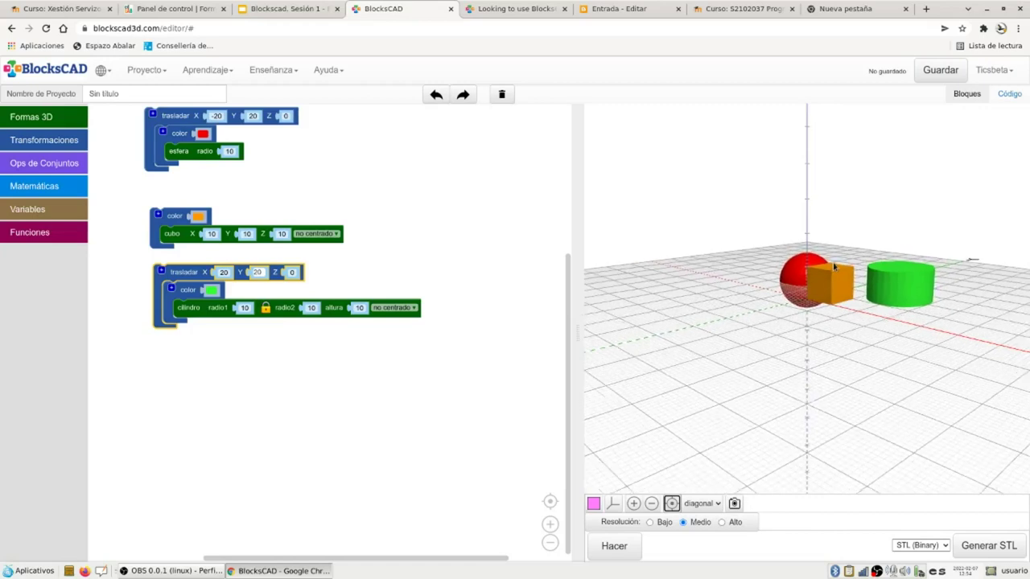
pyautogui.click(652, 502)
pyautogui.moveTo(653, 492); pyautogui.dragTo(587, 430)
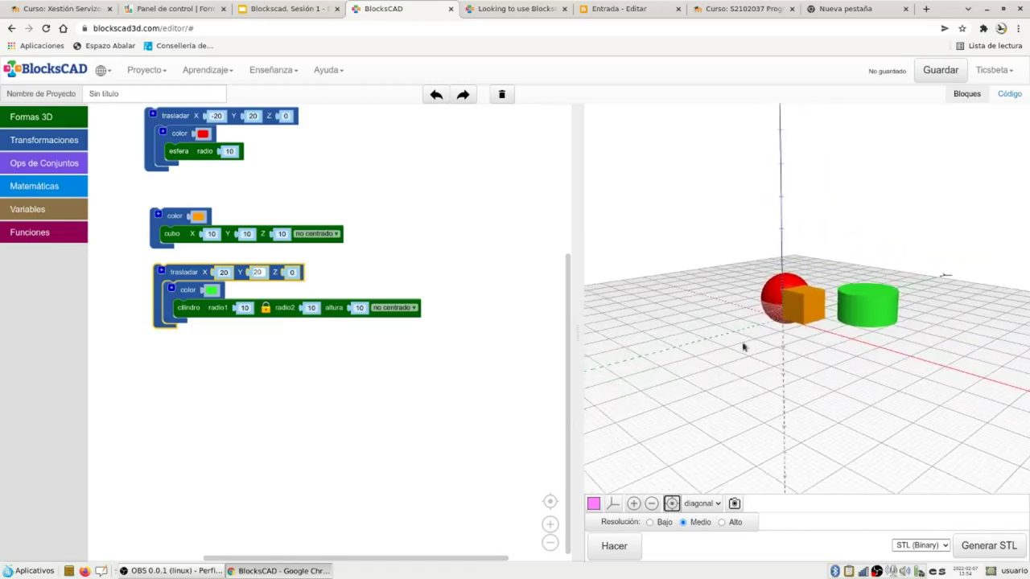
pyautogui.moveTo(760, 319); pyautogui.dragTo(669, 448)
pyautogui.moveTo(951, 264); pyautogui.dragTo(912, 340)
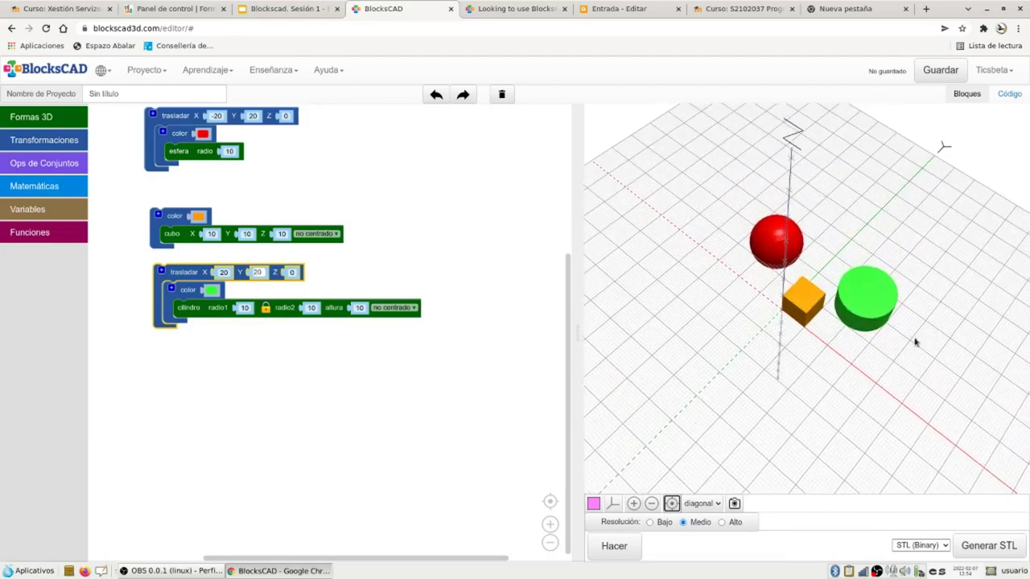
# Inspect the three shapes using the front (en frente), top (cima) and right (derecha) preset views
pyautogui.click(691, 503)
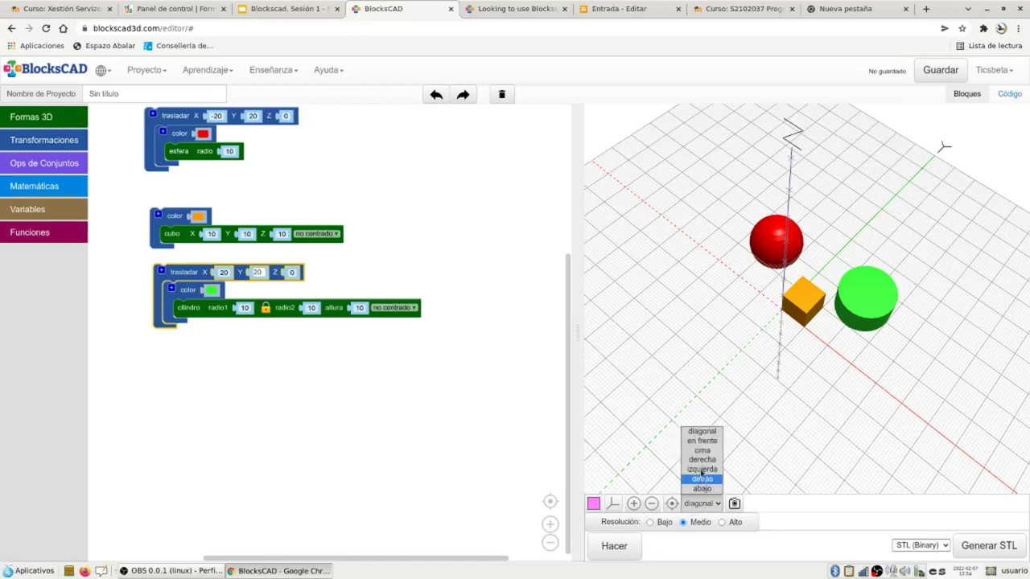
pyautogui.click(713, 442)
pyautogui.click(671, 503)
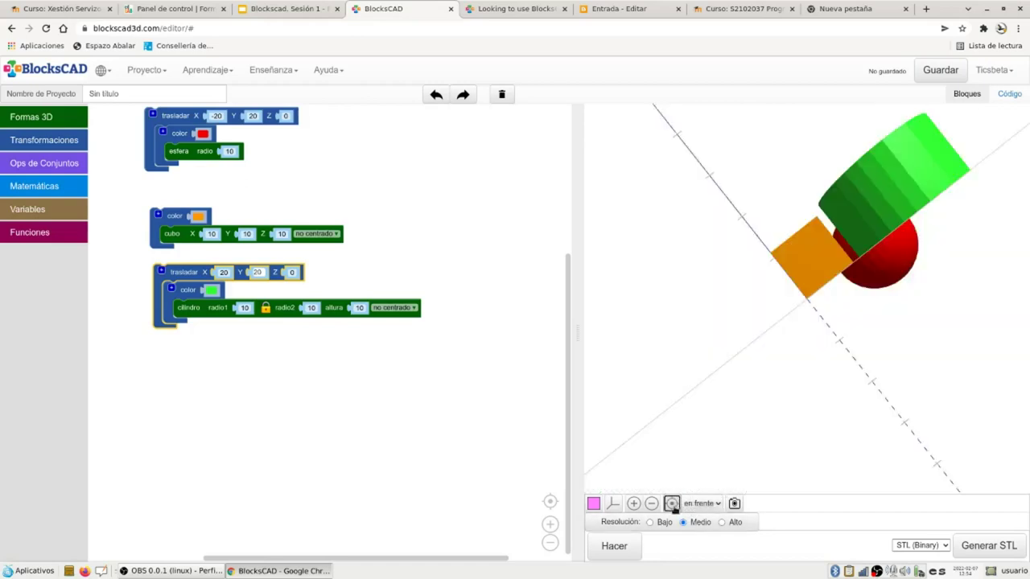
pyautogui.click(706, 504)
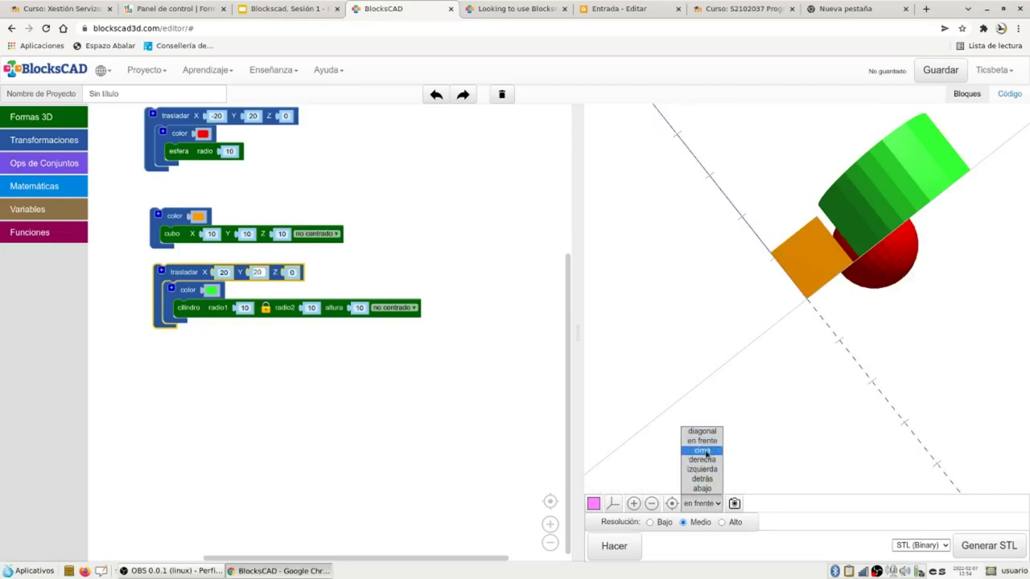
pyautogui.click(699, 480)
pyautogui.click(672, 505)
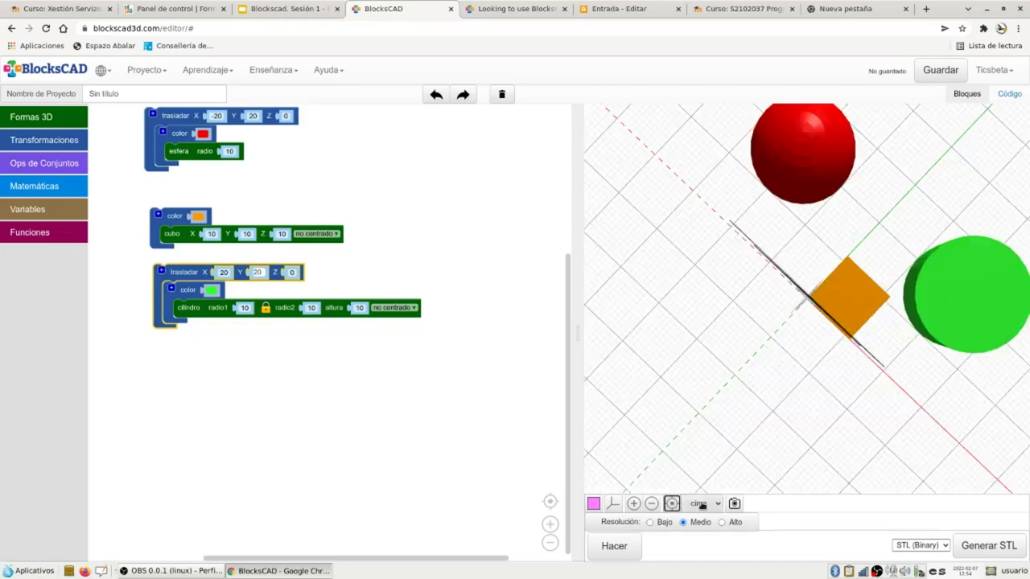
pyautogui.click(701, 503)
pyautogui.click(701, 459)
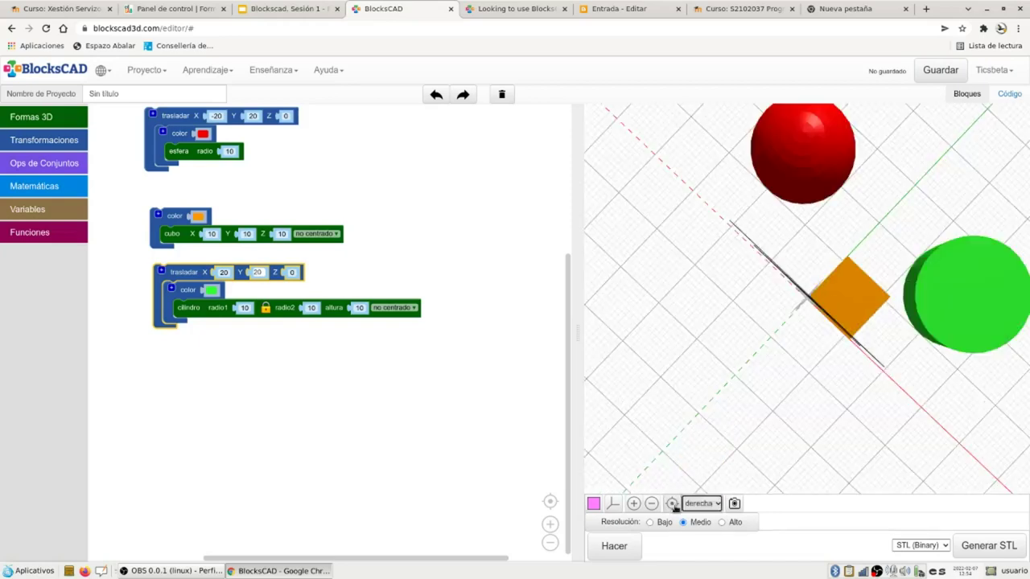
pyautogui.click(672, 503)
# Return the scene to the diagonal view, and hide and restore the axes and grid
pyautogui.click(700, 504)
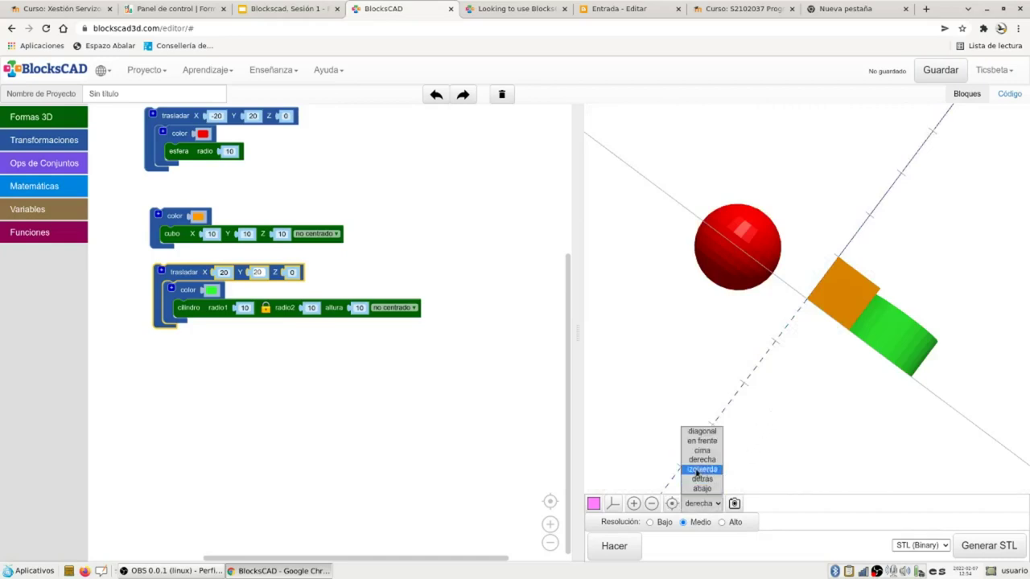
pyautogui.click(703, 432)
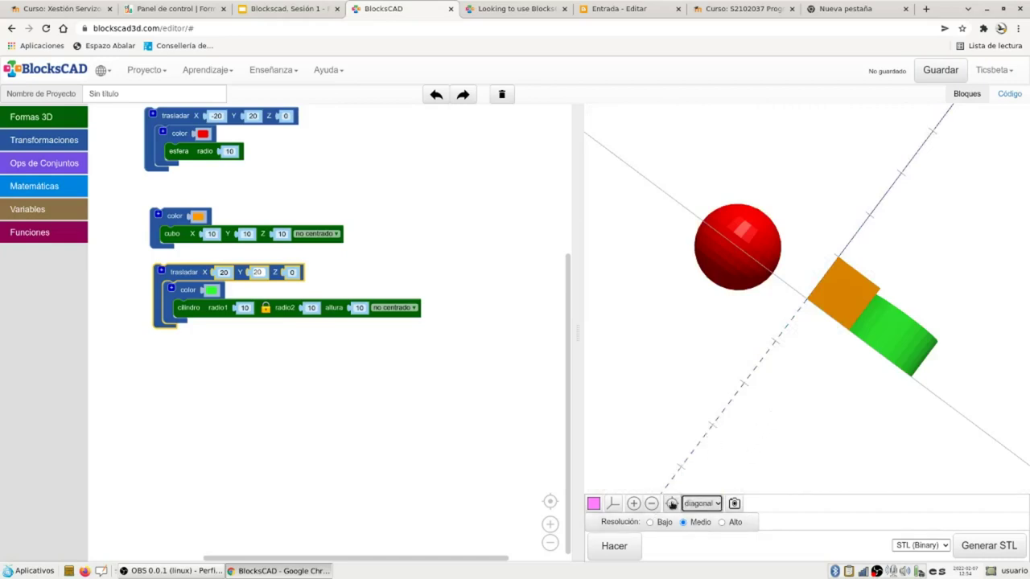
pyautogui.click(672, 504)
pyautogui.scroll(5, 869, 299)
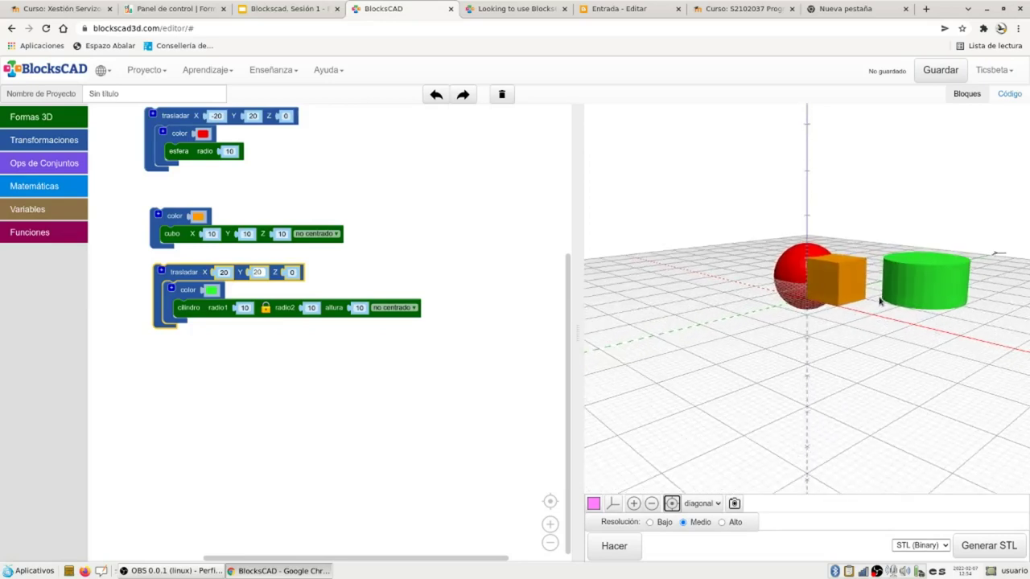
pyautogui.moveTo(842, 331); pyautogui.dragTo(846, 467)
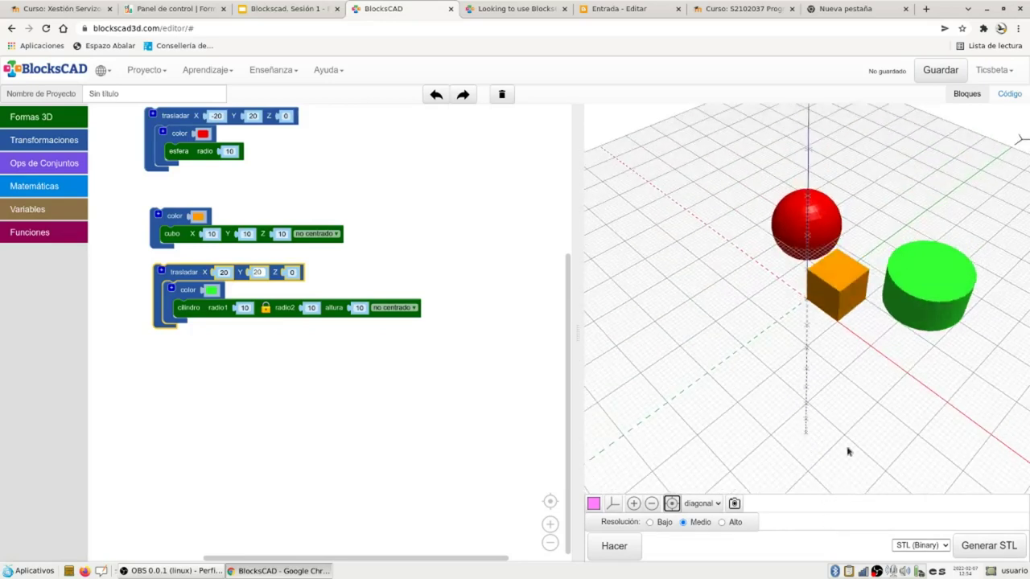
pyautogui.click(612, 504)
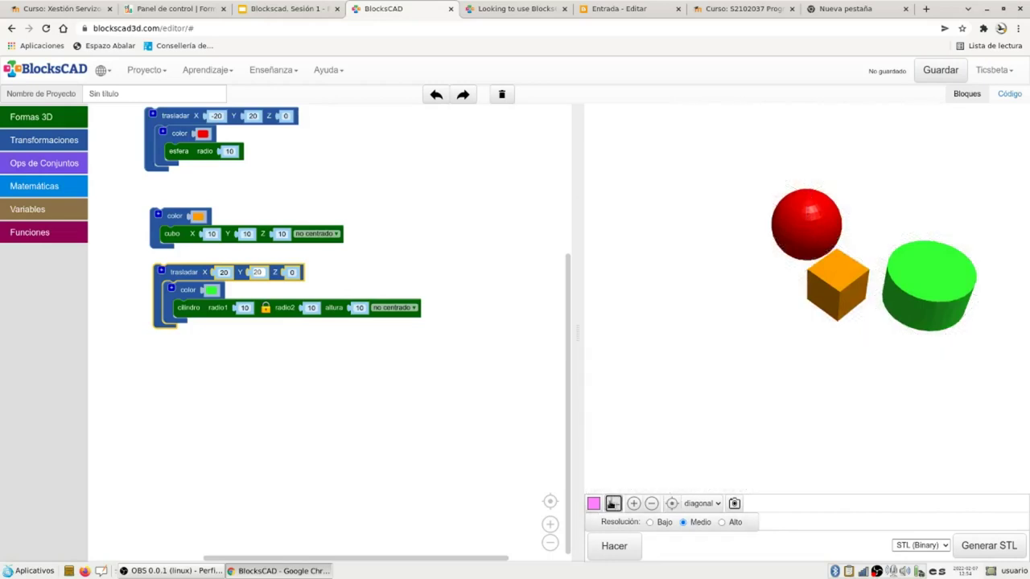
pyautogui.click(612, 503)
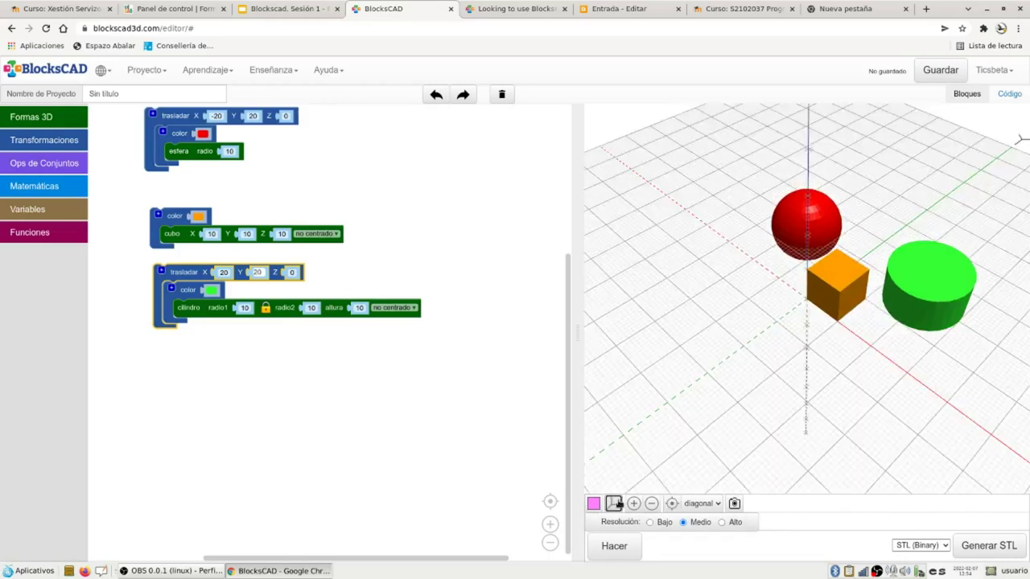
# Enlarge the shapes slightly in the 3D view and save a picture of the scene
pyautogui.click(649, 504)
pyautogui.click(633, 503)
pyautogui.click(633, 504)
pyautogui.click(633, 503)
pyautogui.click(734, 503)
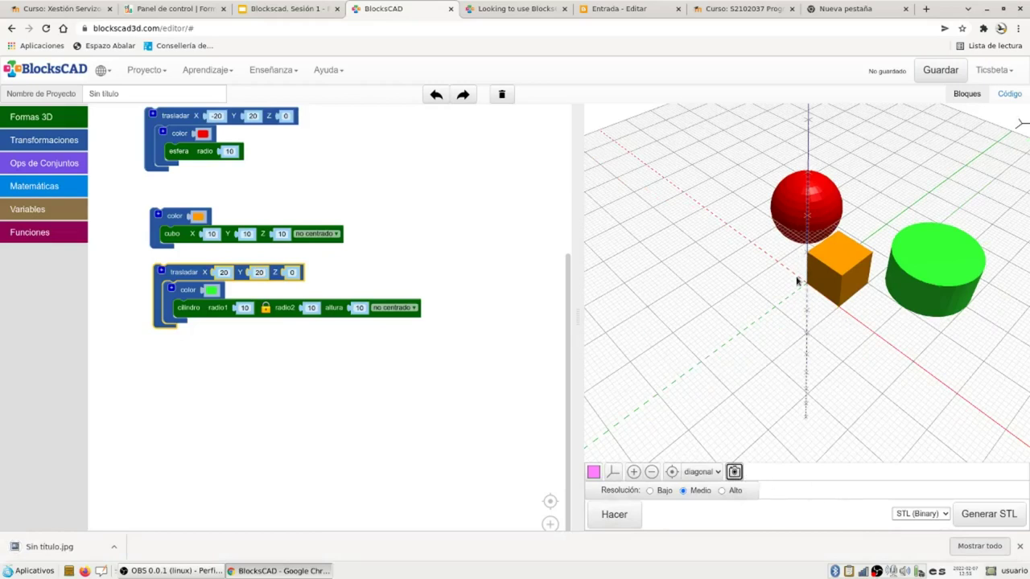
# Set the orange cube to centered (centrado) and render to inspect its position around the origin
pyautogui.click(330, 234)
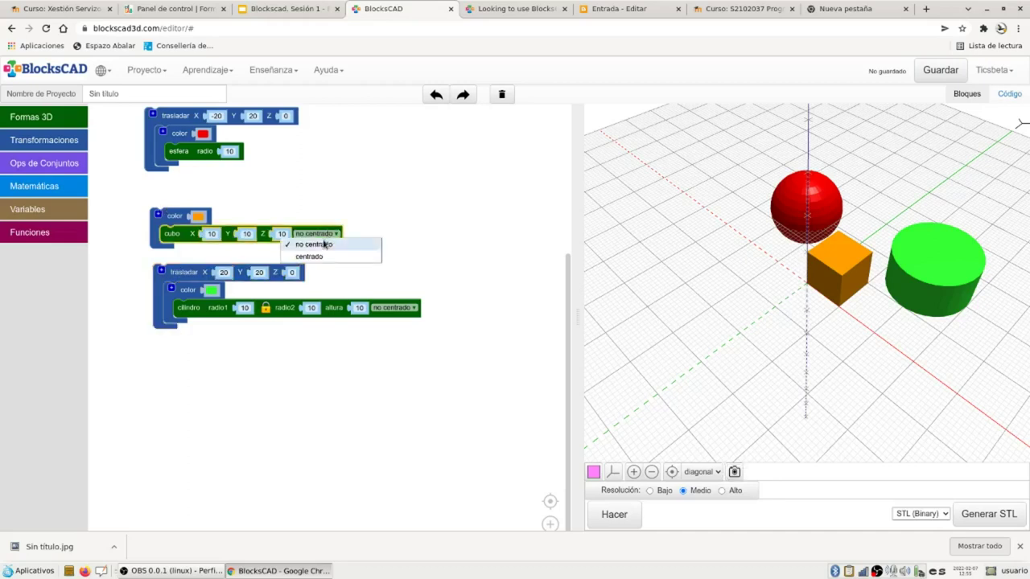
pyautogui.click(319, 255)
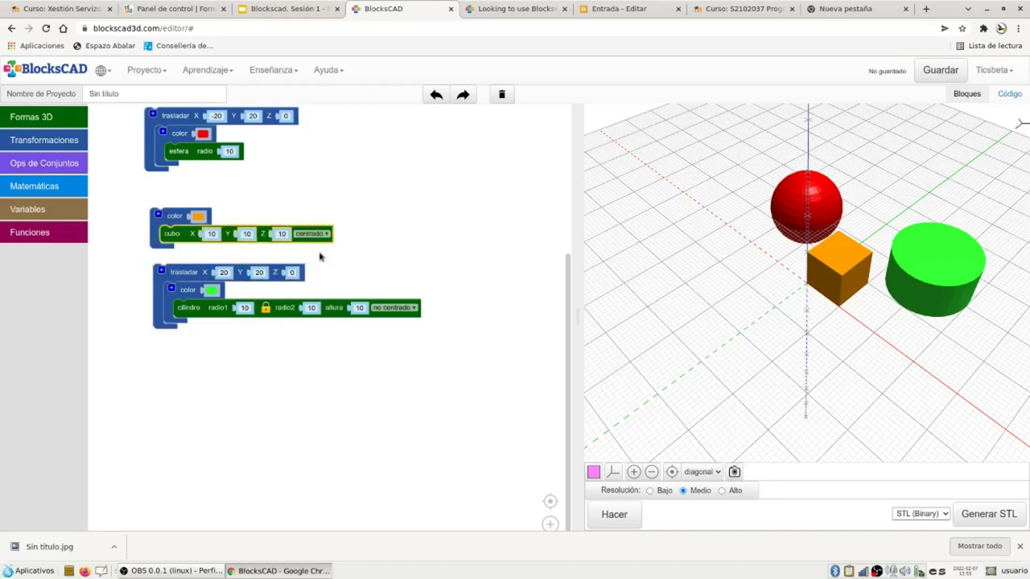
pyautogui.click(614, 514)
pyautogui.moveTo(823, 350); pyautogui.dragTo(847, 266)
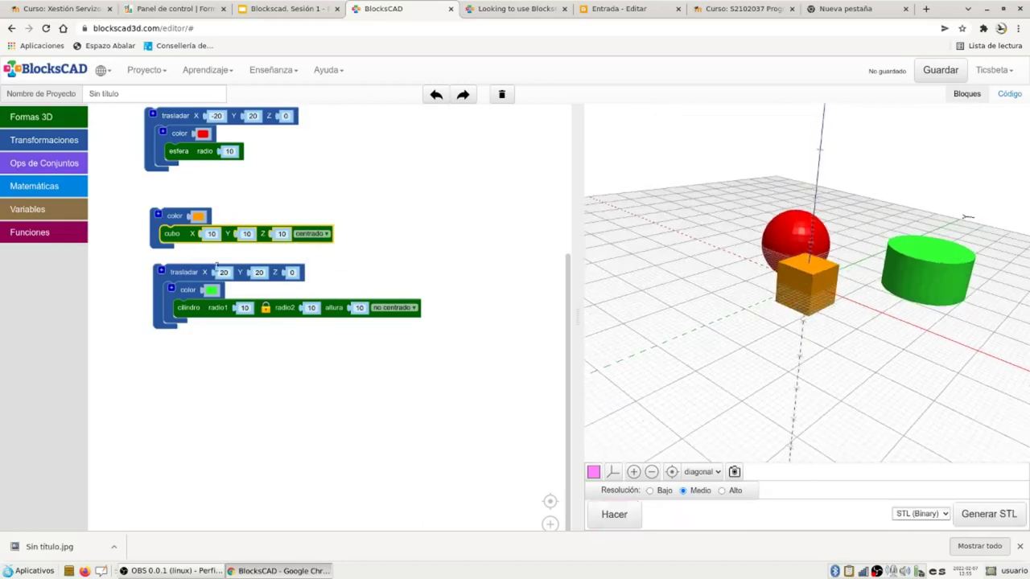
# Disable the cube's color block, pull the green cylinder out of its translate block and render
pyautogui.rightClick(178, 215)
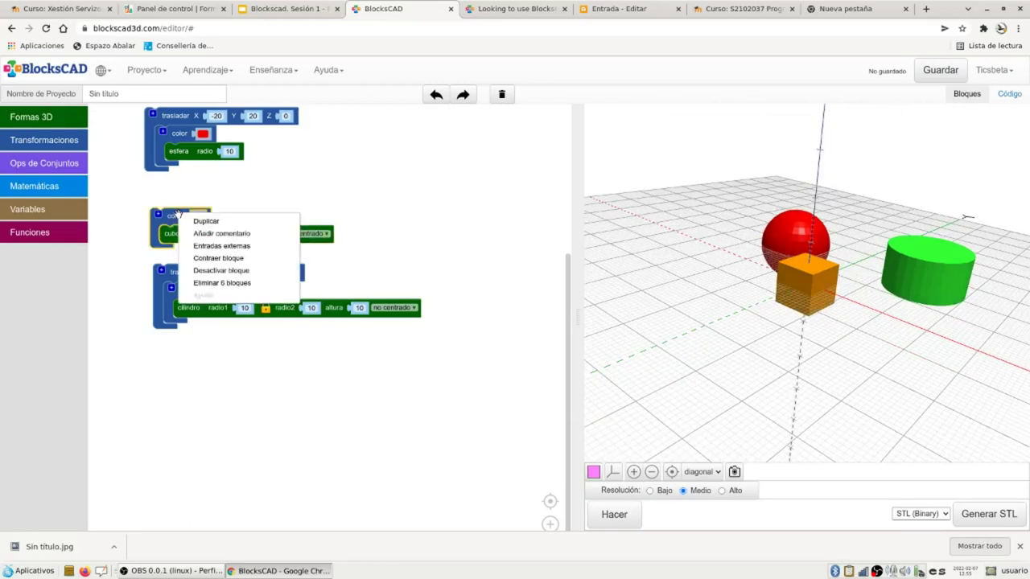
pyautogui.click(215, 272)
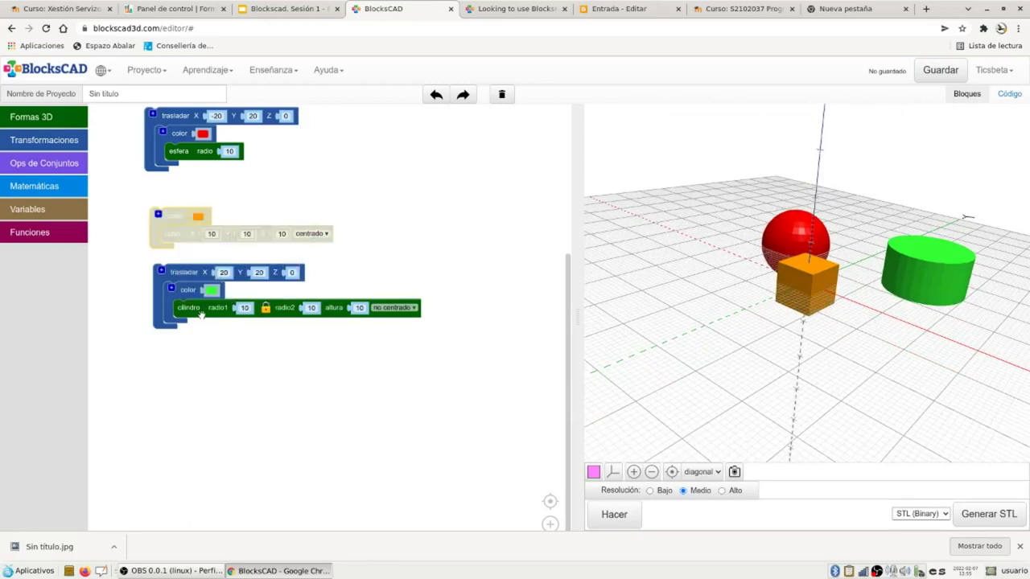
pyautogui.moveTo(195, 295); pyautogui.dragTo(220, 341)
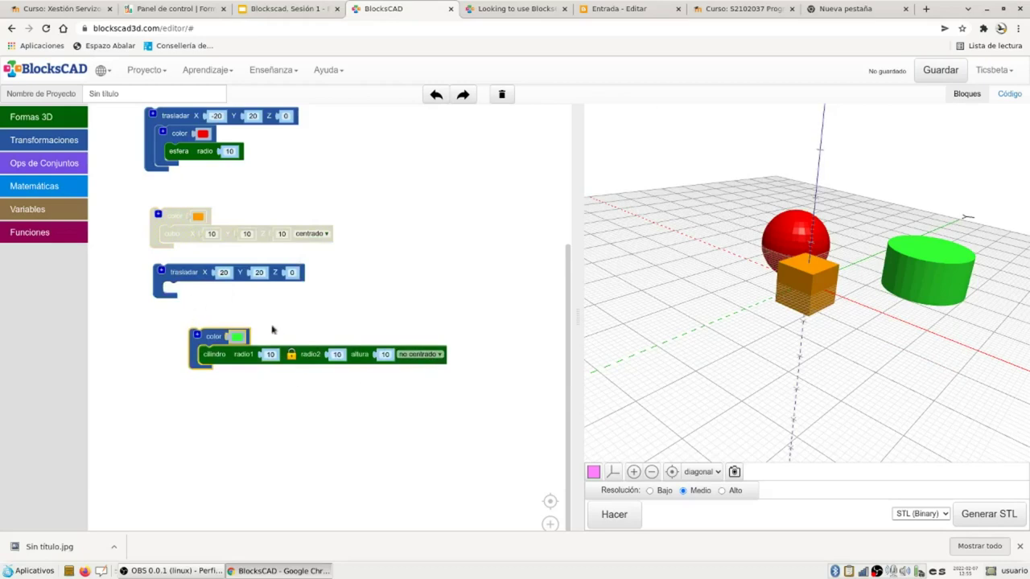
pyautogui.click(613, 514)
pyautogui.moveTo(759, 272); pyautogui.dragTo(813, 318)
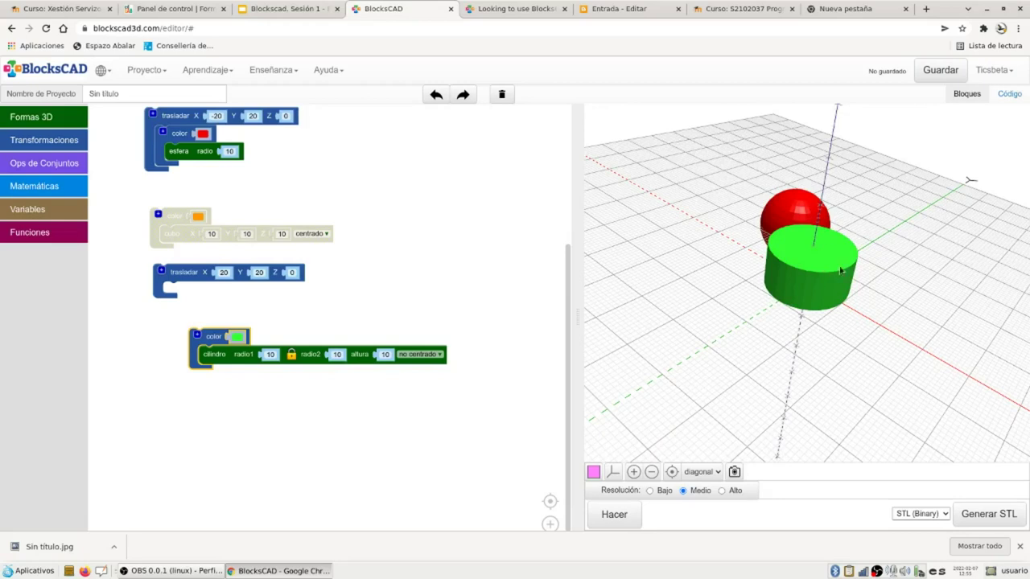
# Set the green cylinder to centered (centrado) and render to inspect its position relative to the ground plane
pyautogui.click(419, 354)
pyautogui.click(426, 372)
pyautogui.click(611, 512)
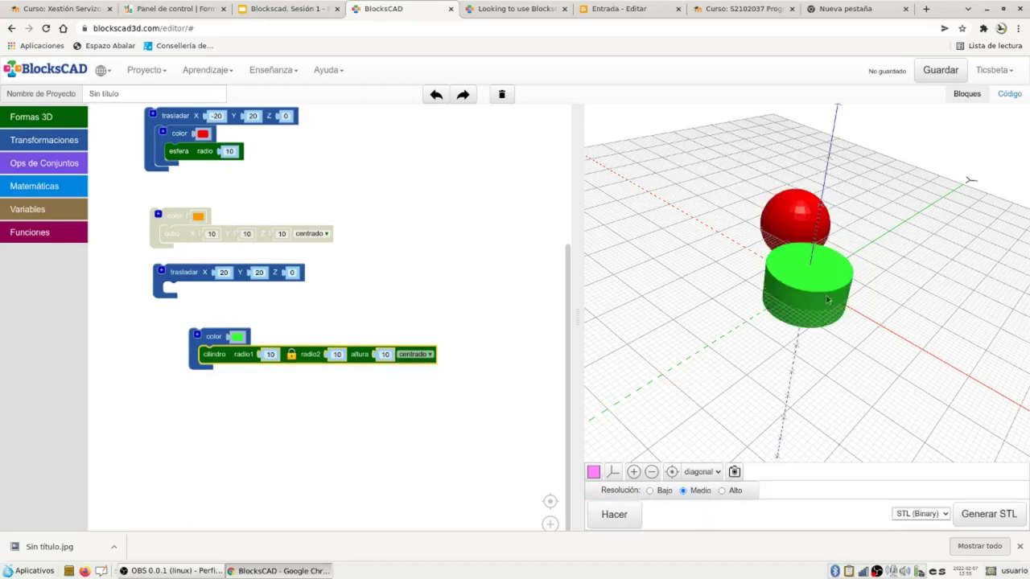
pyautogui.moveTo(837, 365); pyautogui.dragTo(827, 323)
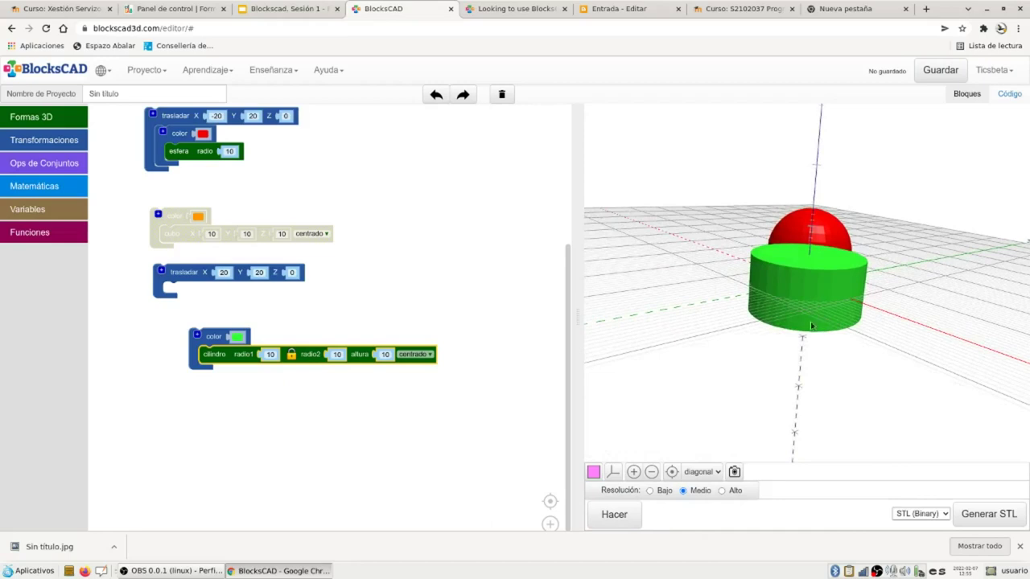
# Set the cylinder back to not centered (no centrado) and put its color block back inside the translate block
pyautogui.click(414, 353)
pyautogui.click(424, 366)
pyautogui.moveTo(201, 337); pyautogui.dragTo(176, 291)
# Enable the cube's color block again, set the cube to not centered (no centrado) and render the scene
pyautogui.rightClick(175, 220)
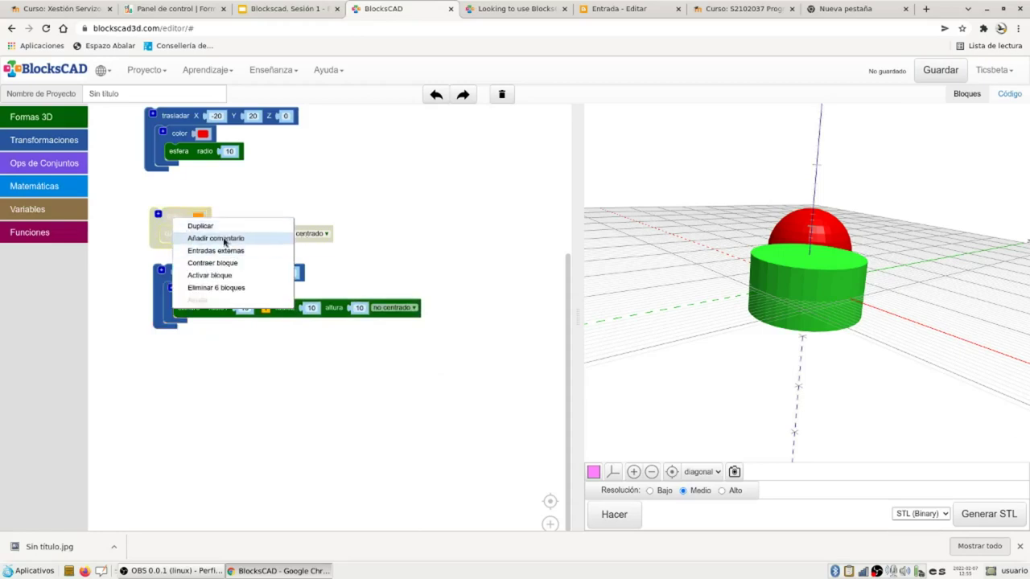
pyautogui.click(229, 276)
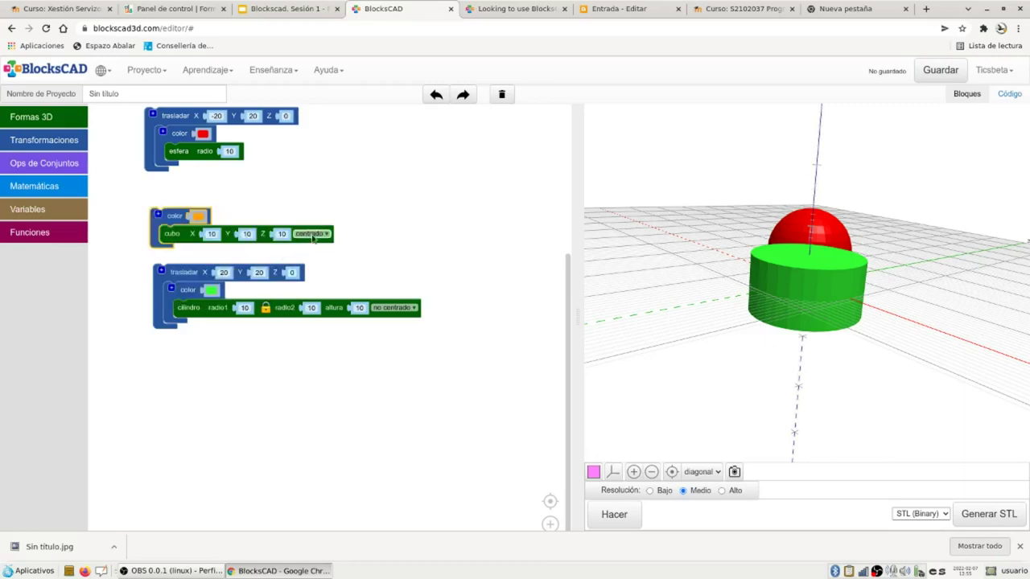
pyautogui.click(312, 233)
pyautogui.click(316, 244)
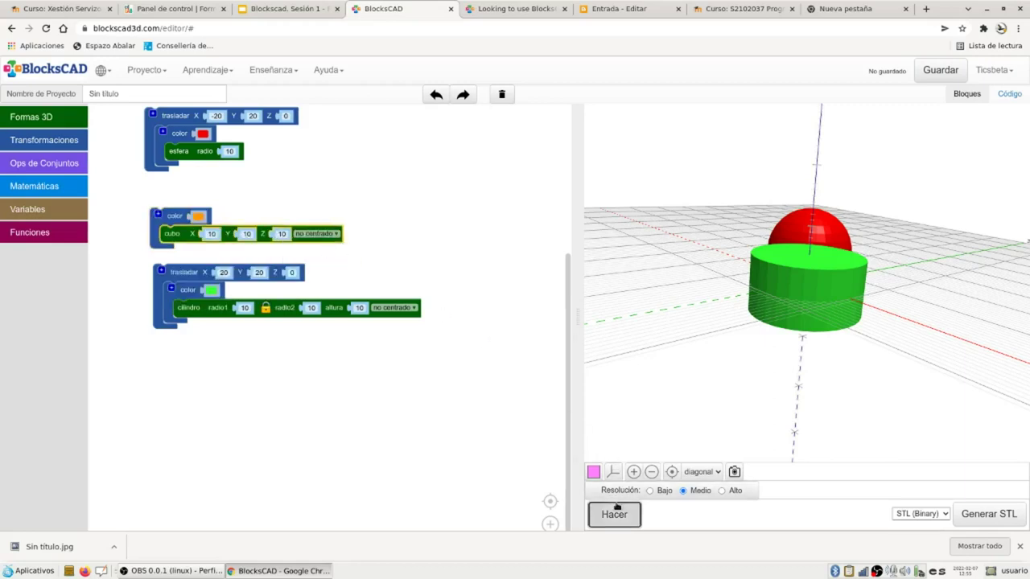
pyautogui.click(614, 514)
pyautogui.moveTo(682, 276); pyautogui.dragTo(585, 253)
# Disable the translate blocks of the sphere and the cylinder and render only the orange cube
pyautogui.click(168, 119)
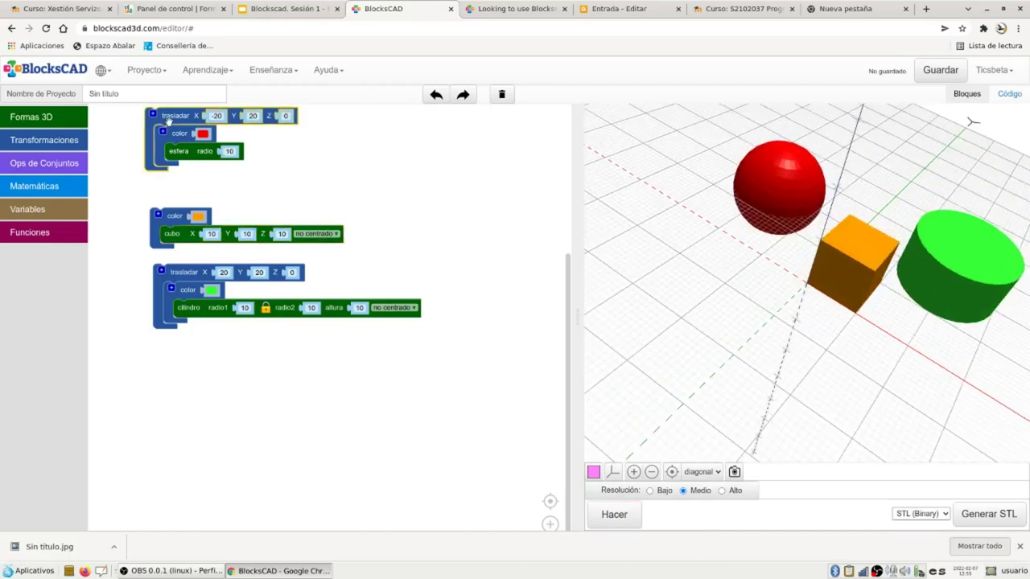
pyautogui.rightClick(169, 120)
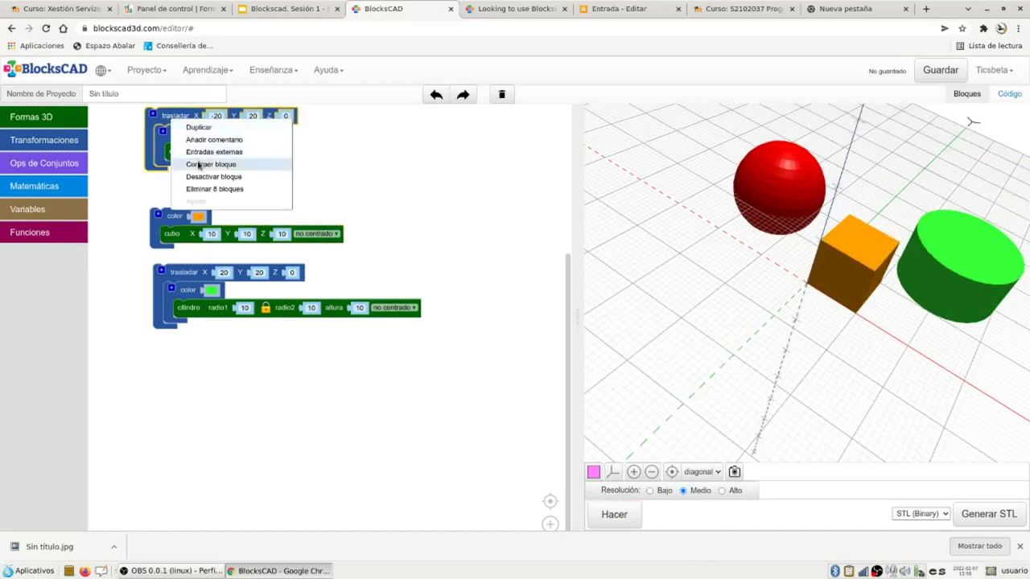
pyautogui.click(210, 176)
pyautogui.rightClick(194, 275)
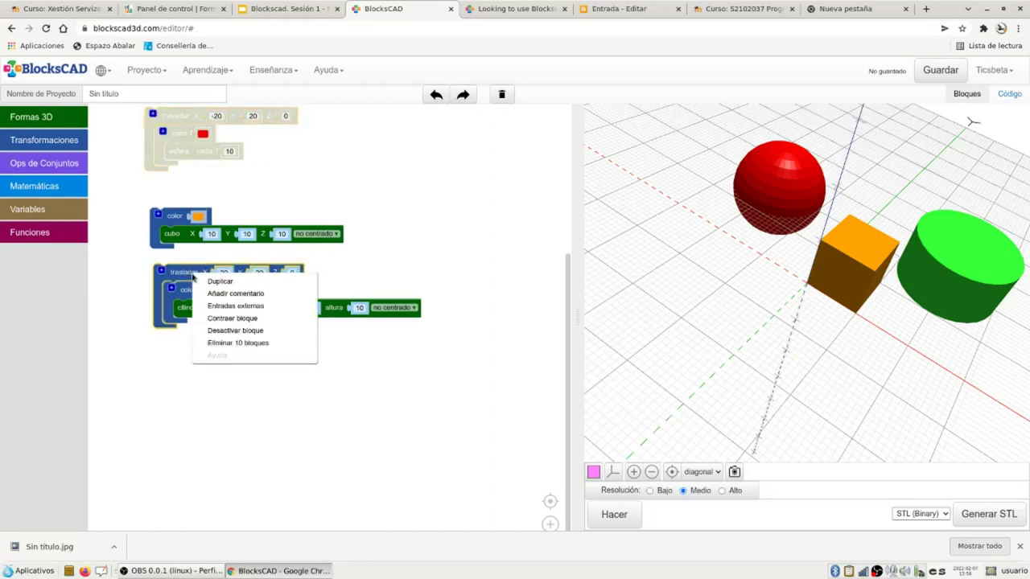
pyautogui.click(235, 331)
pyautogui.click(609, 515)
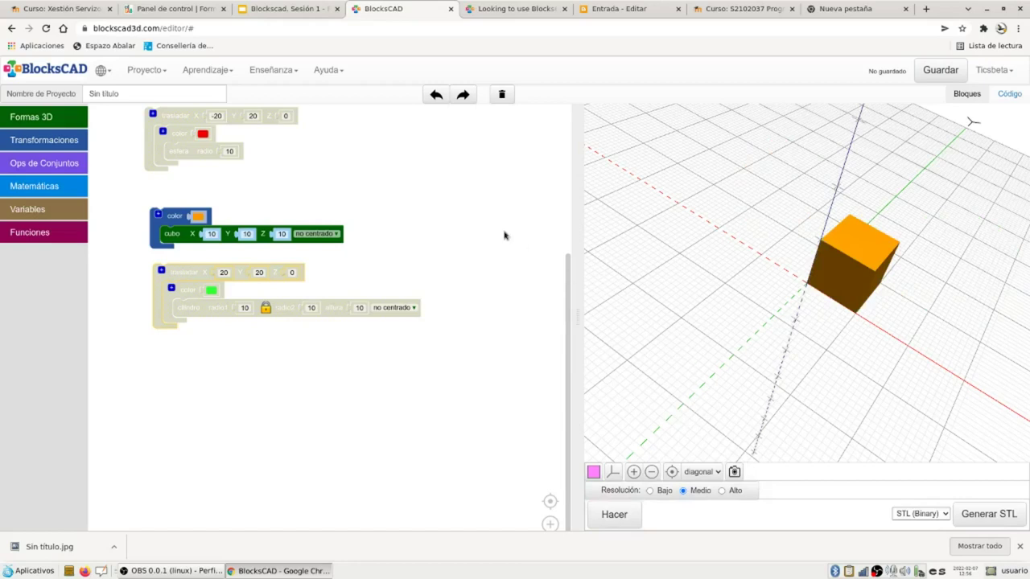
# Set the orange cube's Y dimension to 20
pyautogui.click(248, 234)
pyautogui.write('20')
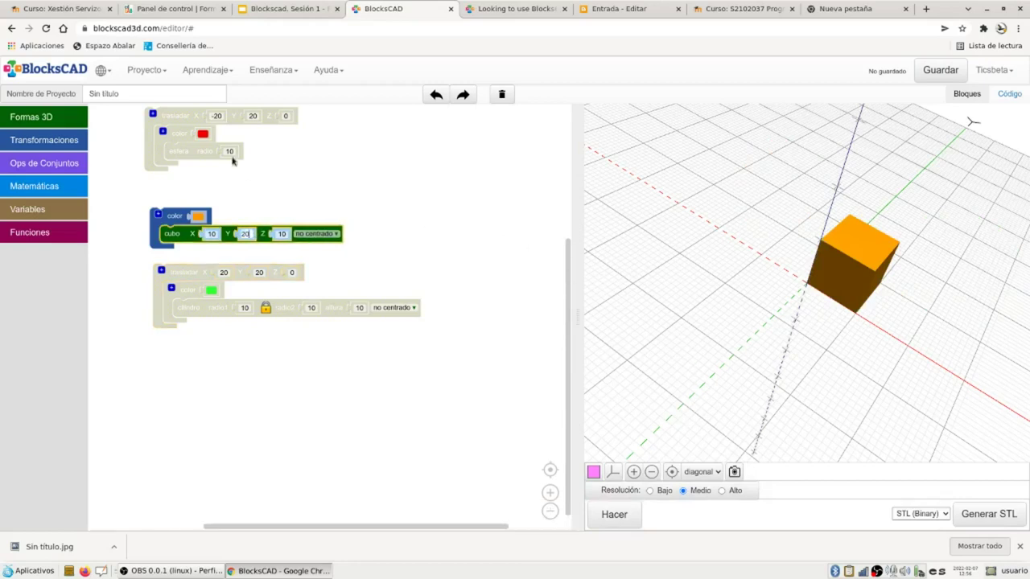
# Set the orange cube's Z dimension to 4 and render the scene
pyautogui.click(287, 234)
pyautogui.write('4')
pyautogui.click(616, 514)
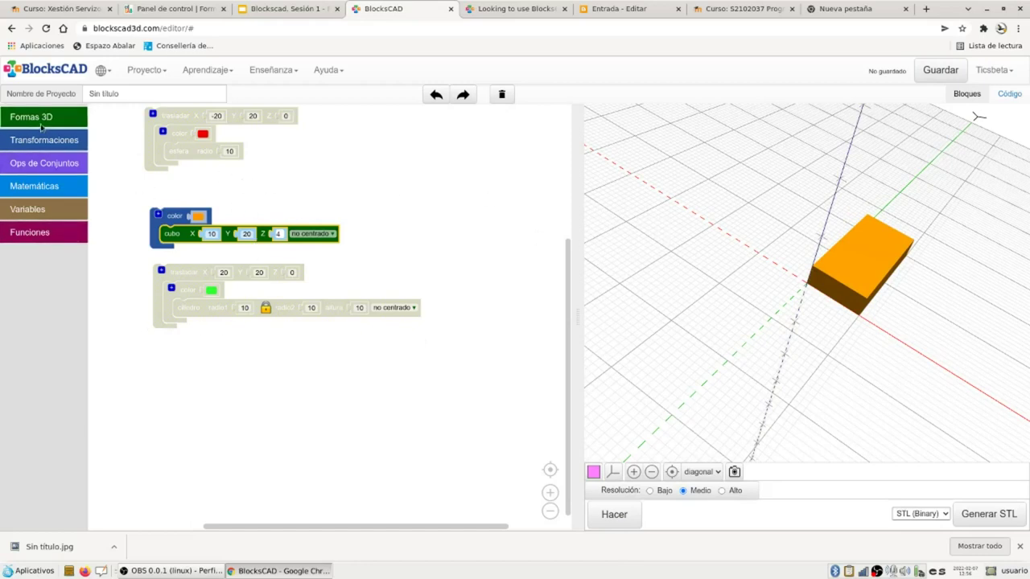
# Wrap the orange cube's color block in a rotate (rotar) block with X at 90° and render the scene
pyautogui.click(44, 140)
pyautogui.moveTo(129, 164); pyautogui.dragTo(204, 200)
pyautogui.click(199, 191)
pyautogui.click(618, 516)
pyautogui.click(608, 517)
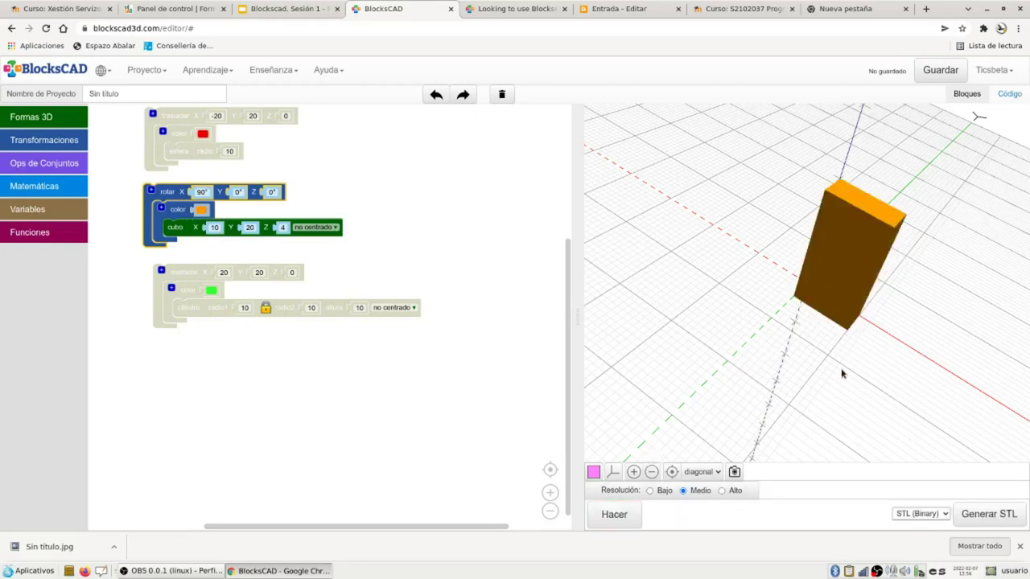
# Set the orange cube's rotation to 0° in X and 90° in Y, and render the scene
pyautogui.click(201, 191)
pyautogui.moveTo(210, 202); pyautogui.dragTo(236, 211)
pyautogui.click(233, 192)
pyautogui.click(618, 515)
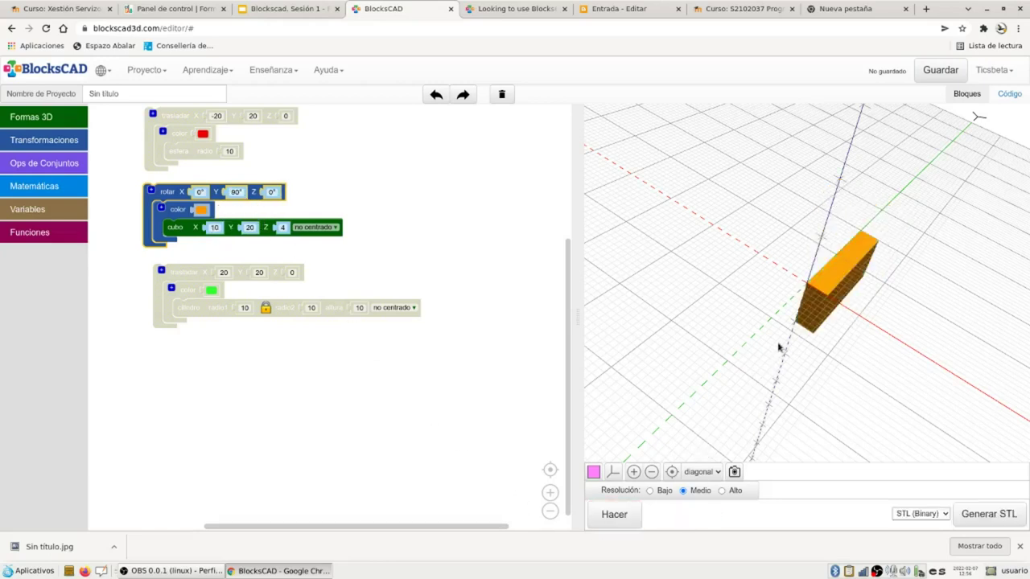
pyautogui.moveTo(820, 333); pyautogui.dragTo(820, 279)
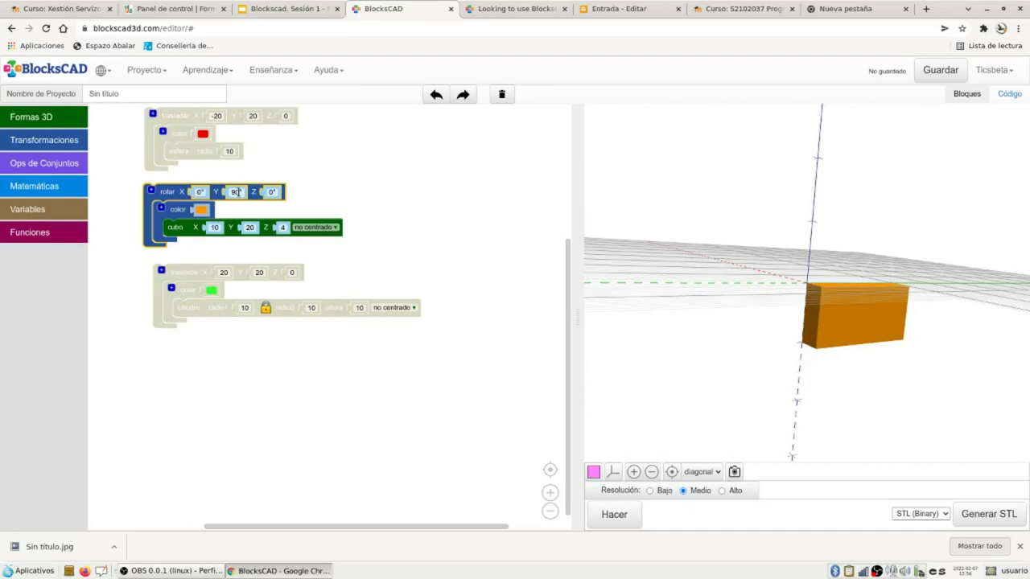
# Set the orange cube's rotation to 0° in Y and 90° in Z, and render the scene
pyautogui.click(238, 193)
pyautogui.click(257, 228)
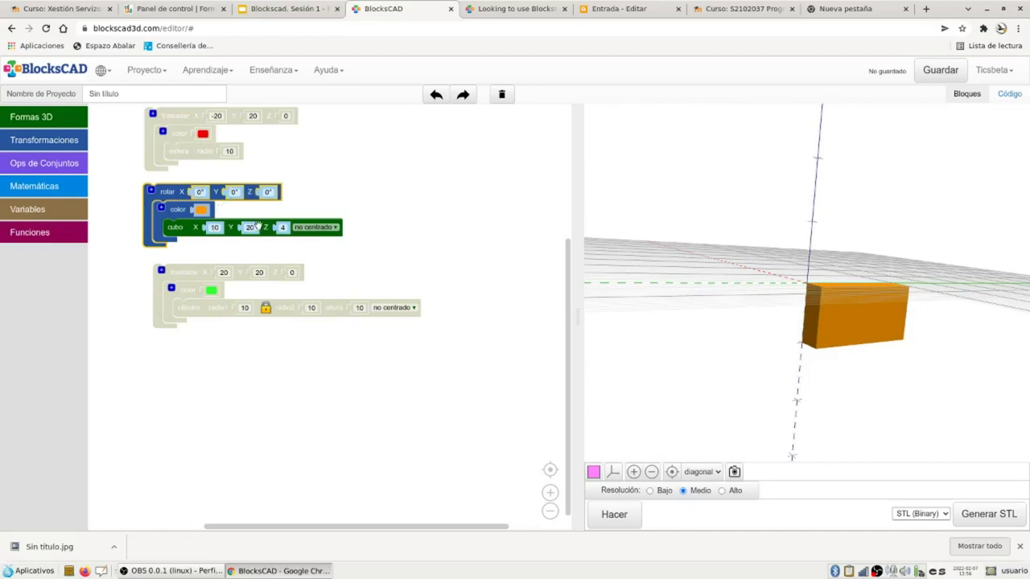
pyautogui.click(266, 191)
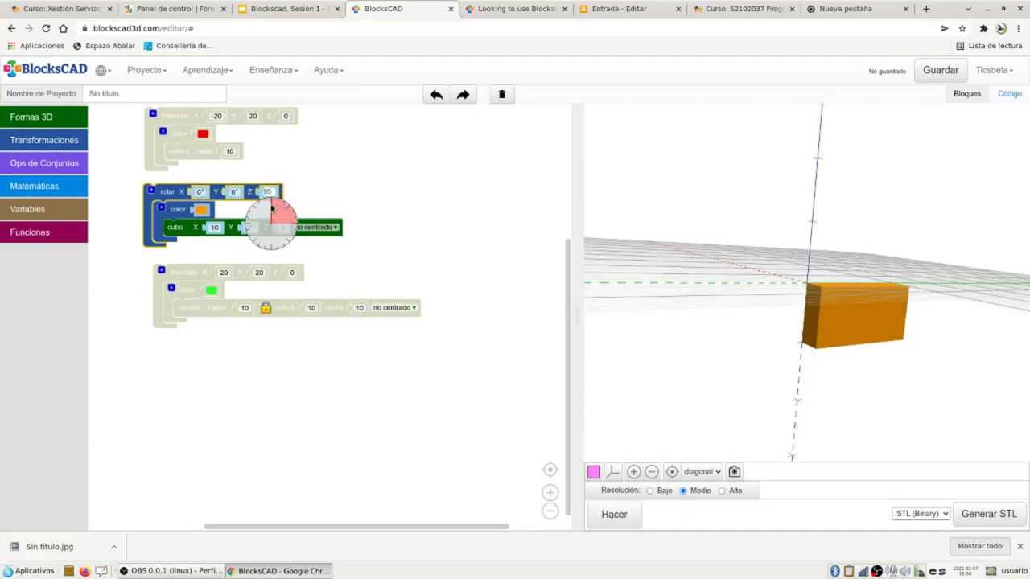
pyautogui.click(271, 207)
pyautogui.click(622, 521)
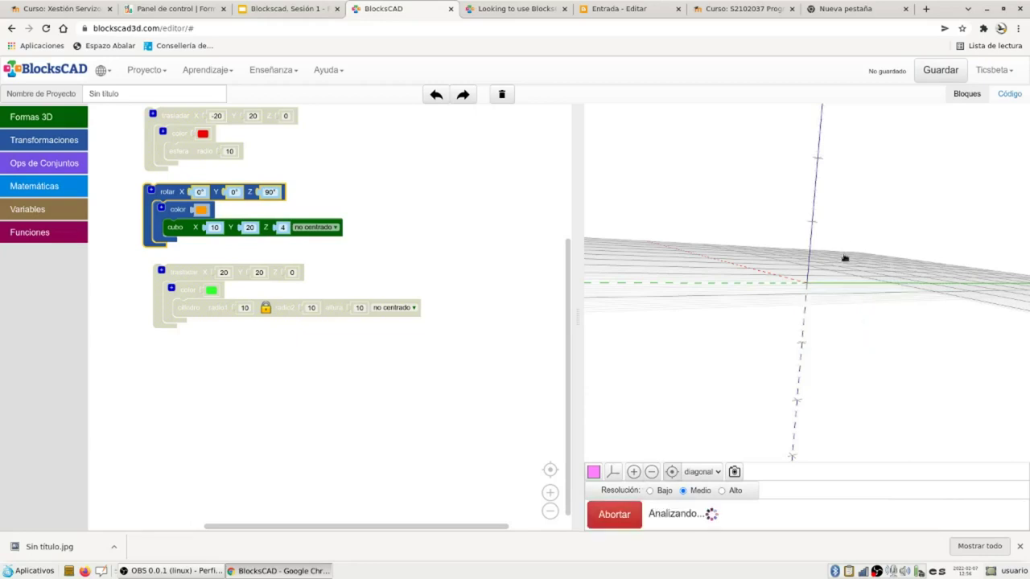
pyautogui.moveTo(800, 319); pyautogui.dragTo(604, 394)
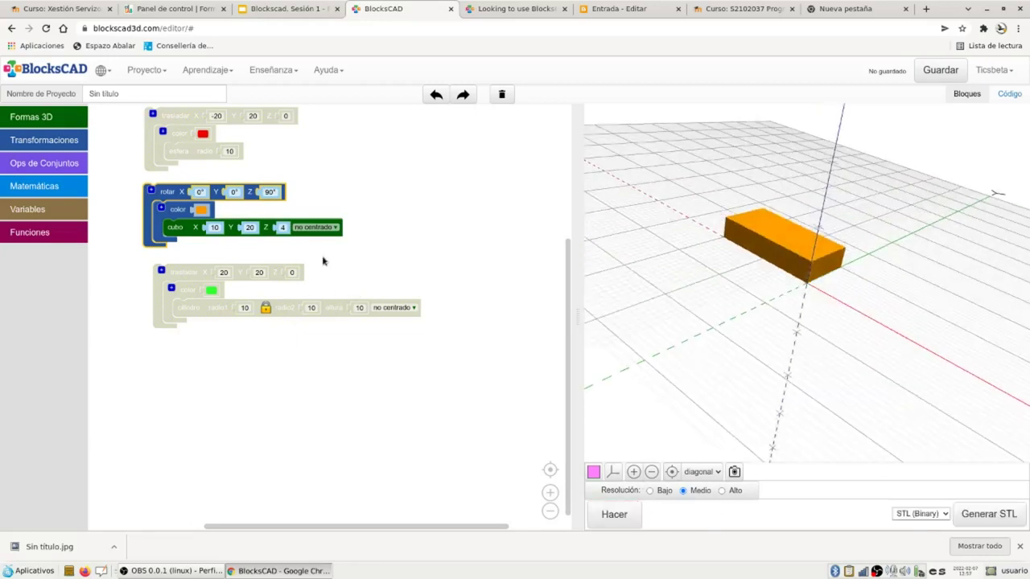
# Duplicate the orange cube's rotate block, place the copy beside the original and set its Z rotation to 0°
pyautogui.rightClick(175, 191)
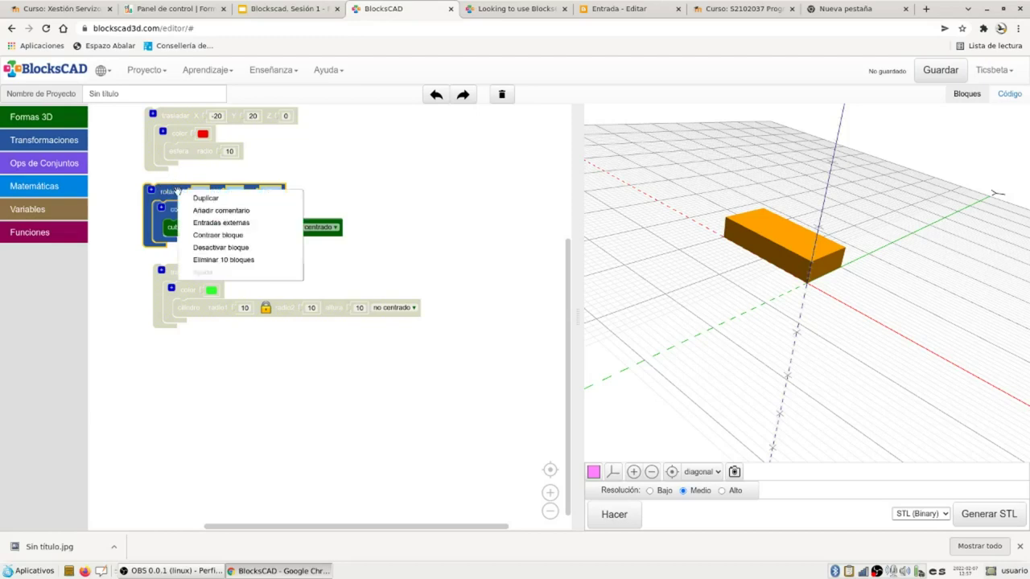
pyautogui.click(184, 198)
pyautogui.moveTo(196, 247); pyautogui.dragTo(399, 189)
pyautogui.click(501, 191)
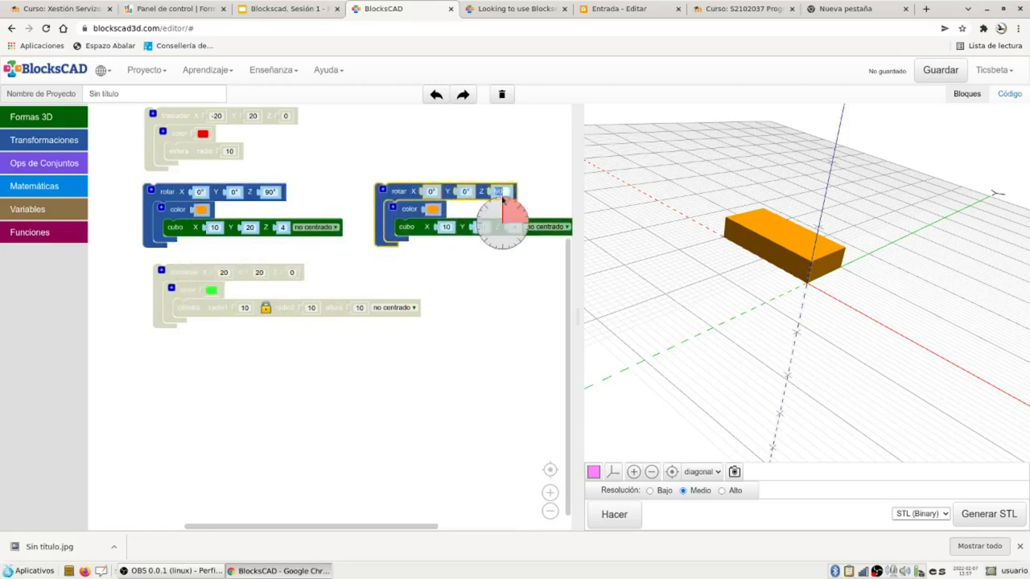
pyautogui.write('0')
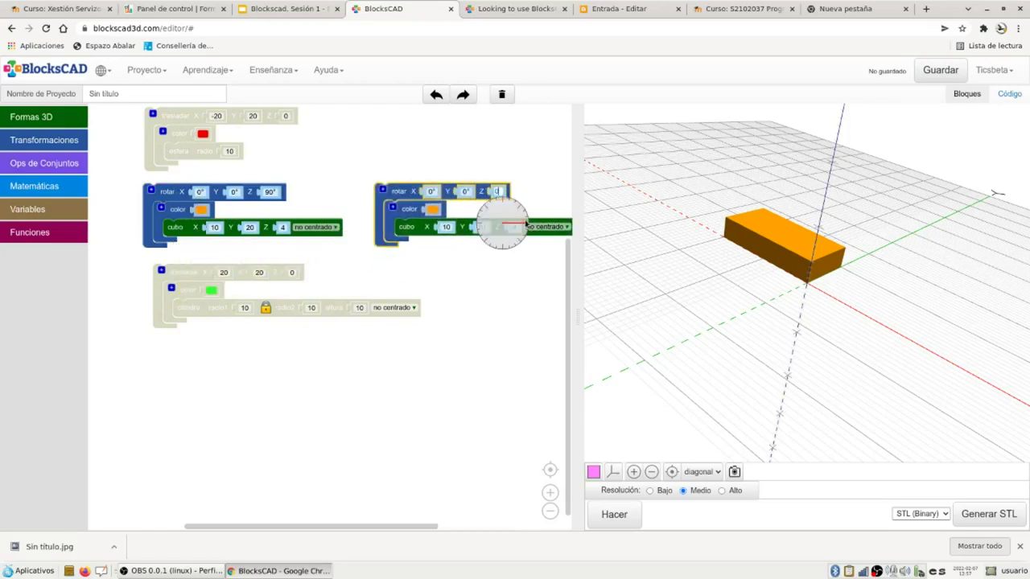
pyautogui.press('Return')
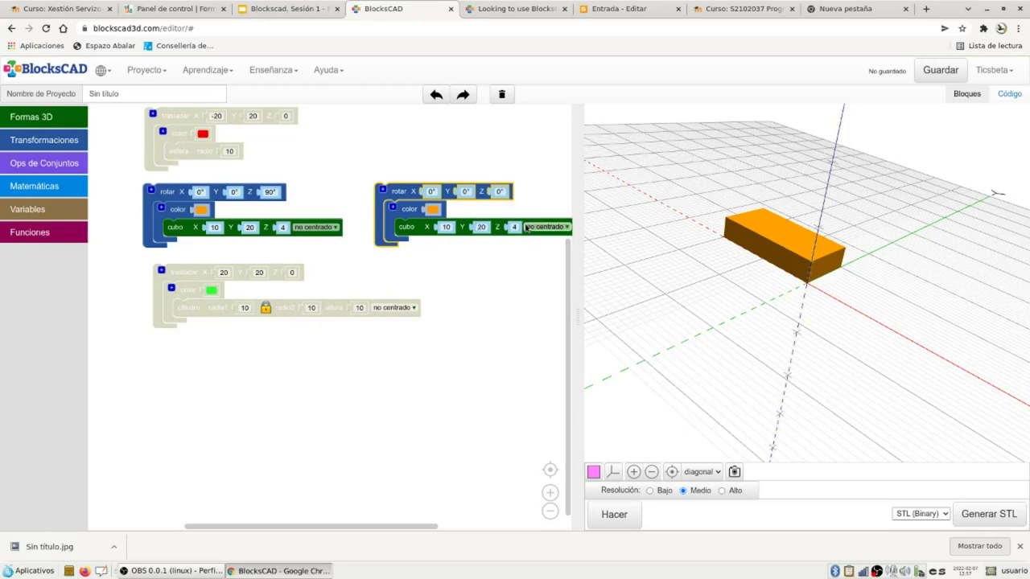
# Color the duplicated, unrotated cube light peach and render both cubes
pyautogui.click(433, 209)
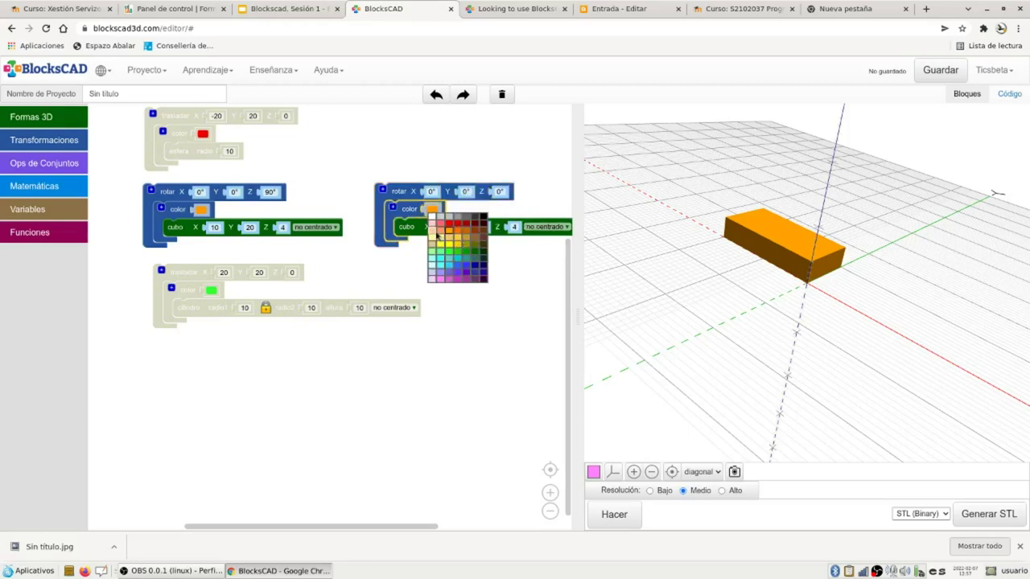
pyautogui.click(431, 233)
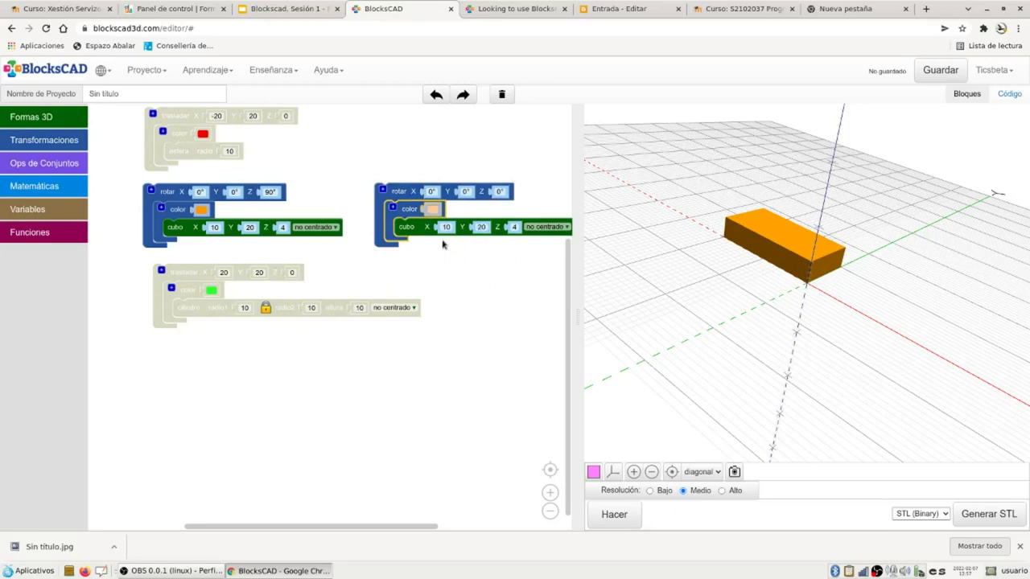
pyautogui.click(613, 513)
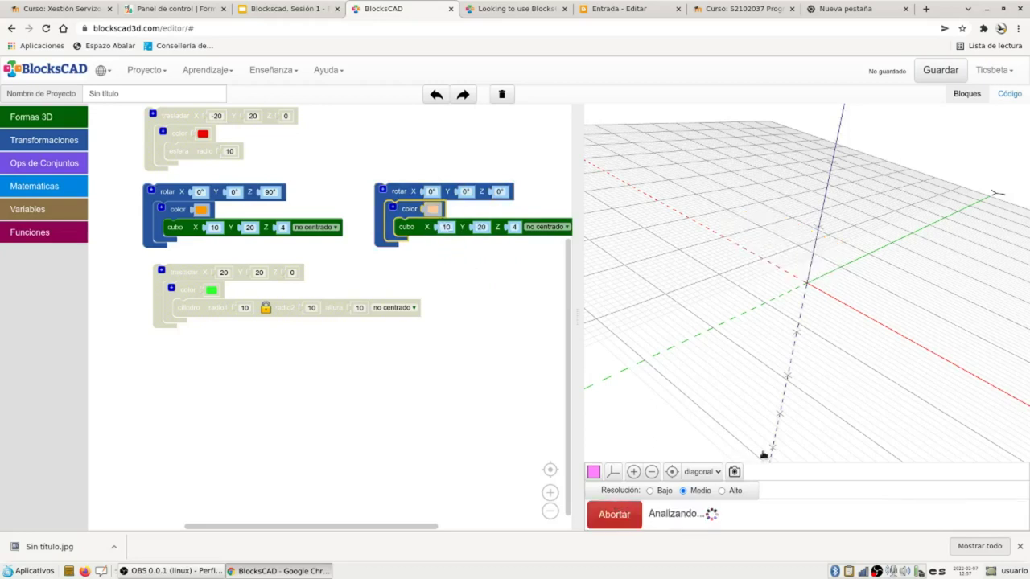
pyautogui.moveTo(796, 347); pyautogui.dragTo(832, 367)
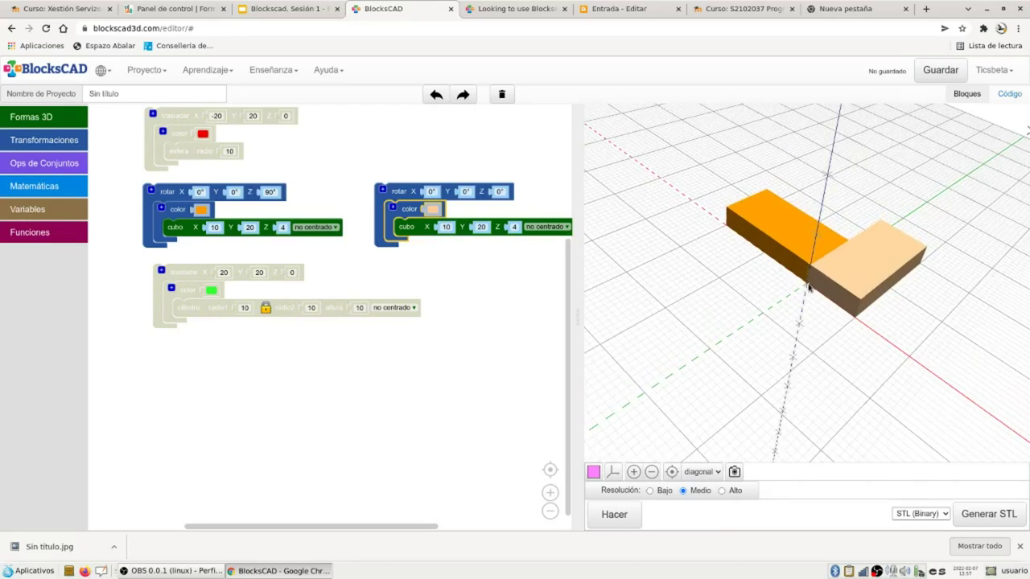
# Move the disabled cylinder group aside, duplicate the Z-rotated cube's rotate block beneath the original and color the copy dark orange
pyautogui.moveTo(176, 273); pyautogui.dragTo(383, 121)
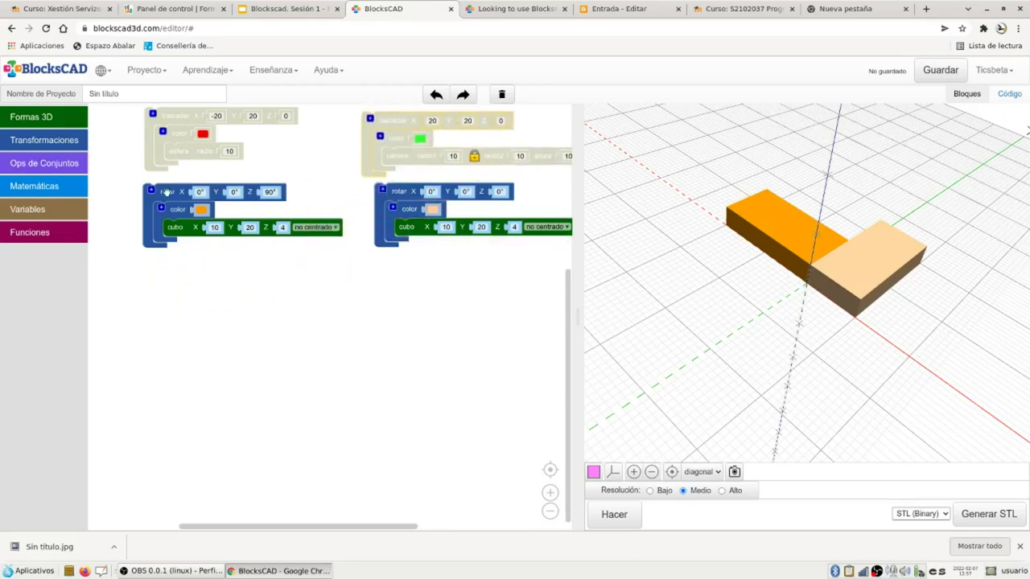
pyautogui.rightClick(165, 192)
pyautogui.click(184, 200)
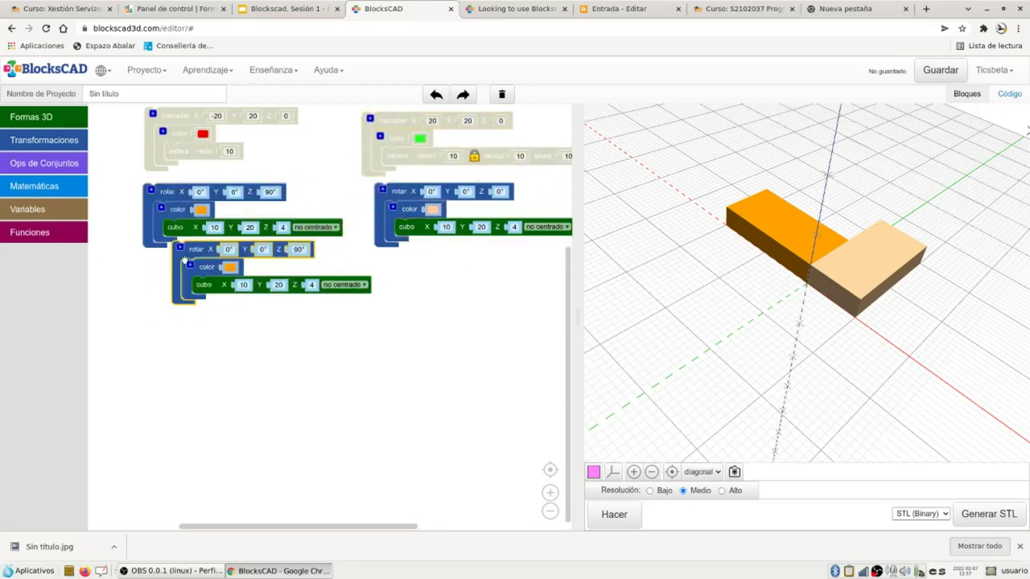
pyautogui.moveTo(190, 256); pyautogui.dragTo(160, 288)
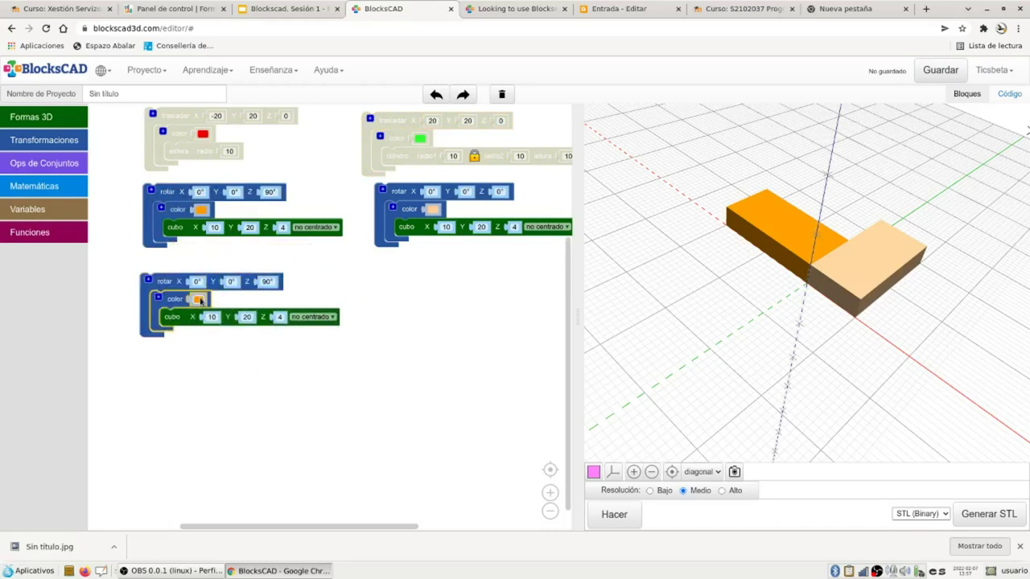
pyautogui.click(198, 299)
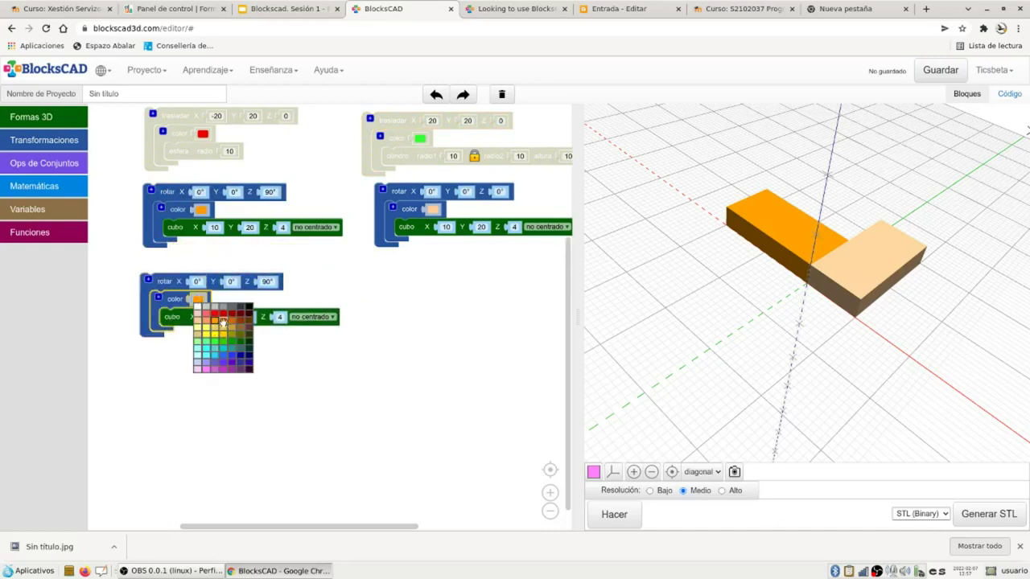
pyautogui.click(223, 321)
# Set the dark orange cube's rotation to 90° in X and 0° in Y and Z, and render the scene
pyautogui.click(264, 281)
pyautogui.moveTo(277, 291); pyautogui.dragTo(293, 316)
pyautogui.click(230, 281)
pyautogui.click(196, 281)
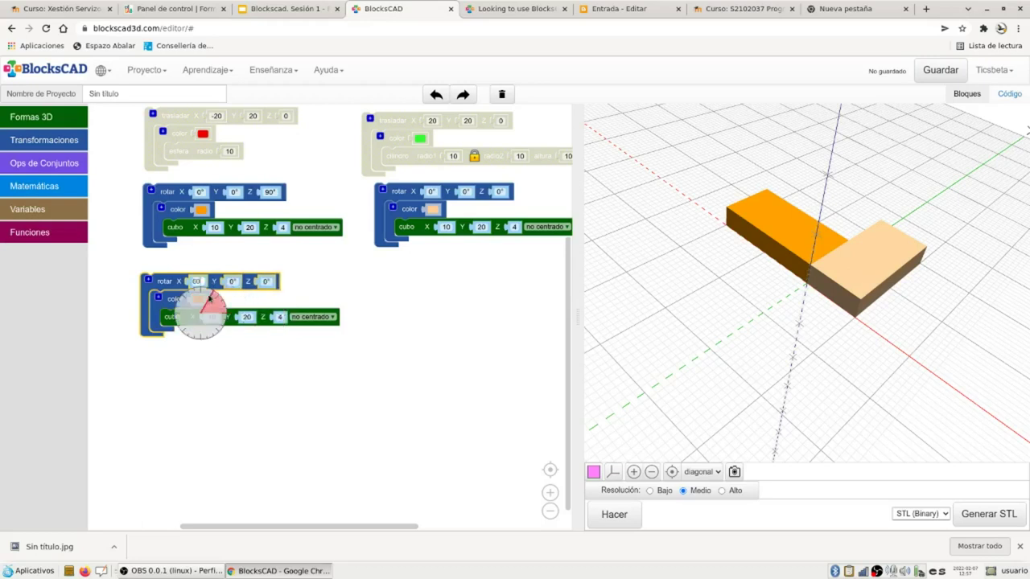
pyautogui.click(200, 297)
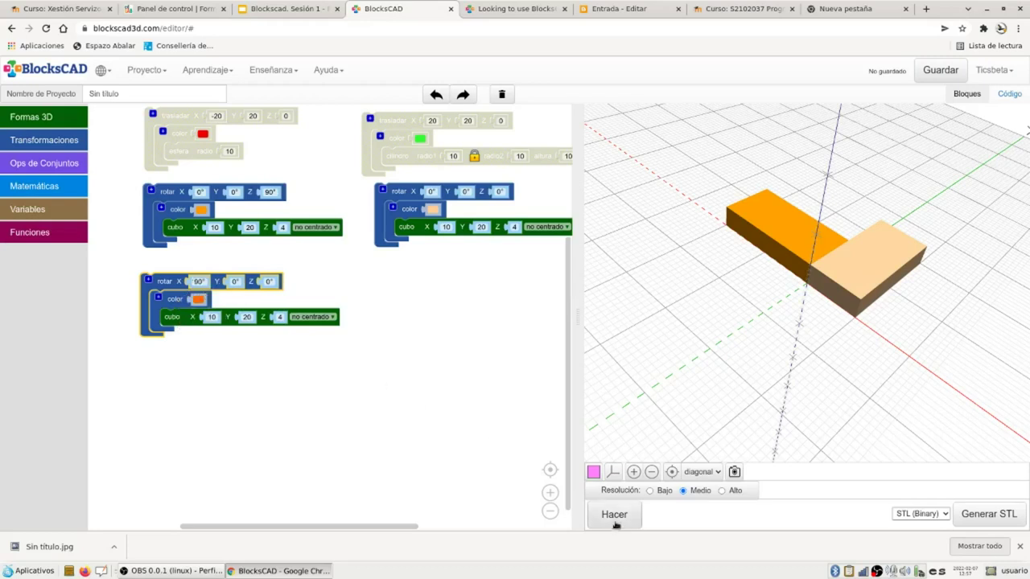
pyautogui.click(613, 515)
pyautogui.moveTo(852, 350); pyautogui.dragTo(828, 363)
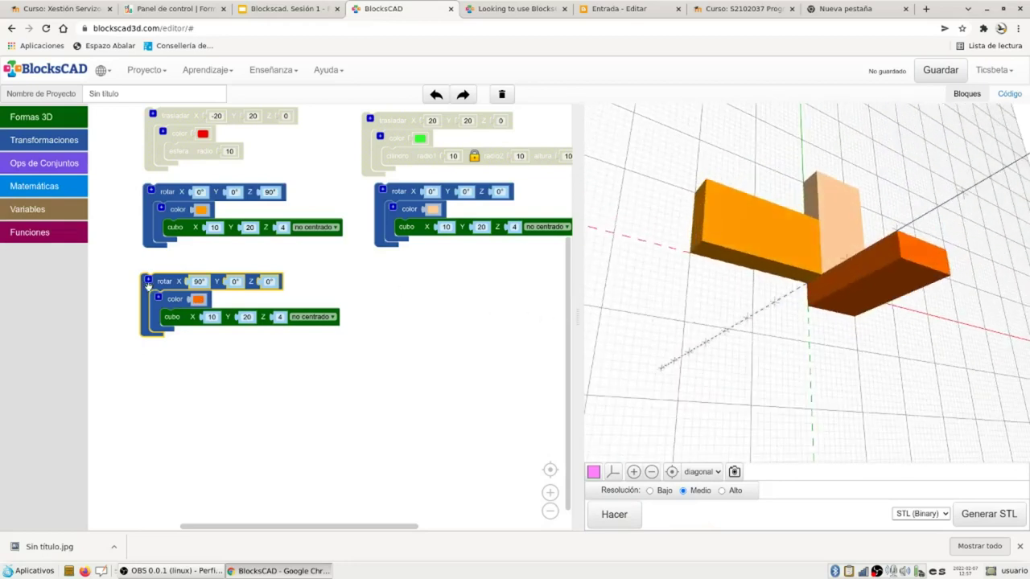
# Duplicate the dark orange cube's rotate block, place the copy beside it and color it brownish orange
pyautogui.rightClick(147, 286)
pyautogui.click(188, 292)
pyautogui.moveTo(205, 341); pyautogui.dragTo(414, 289)
pyautogui.click(436, 304)
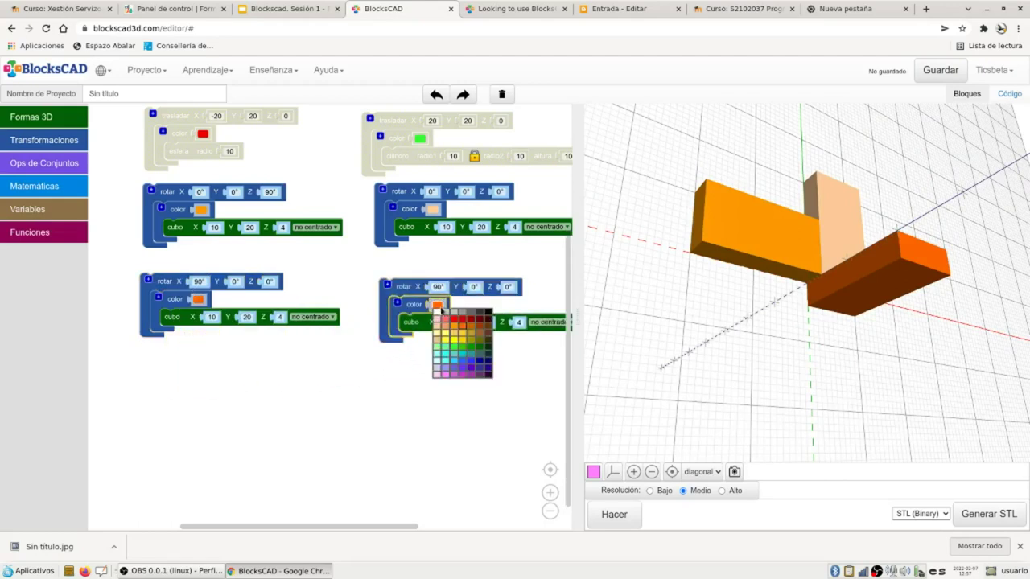
pyautogui.click(470, 331)
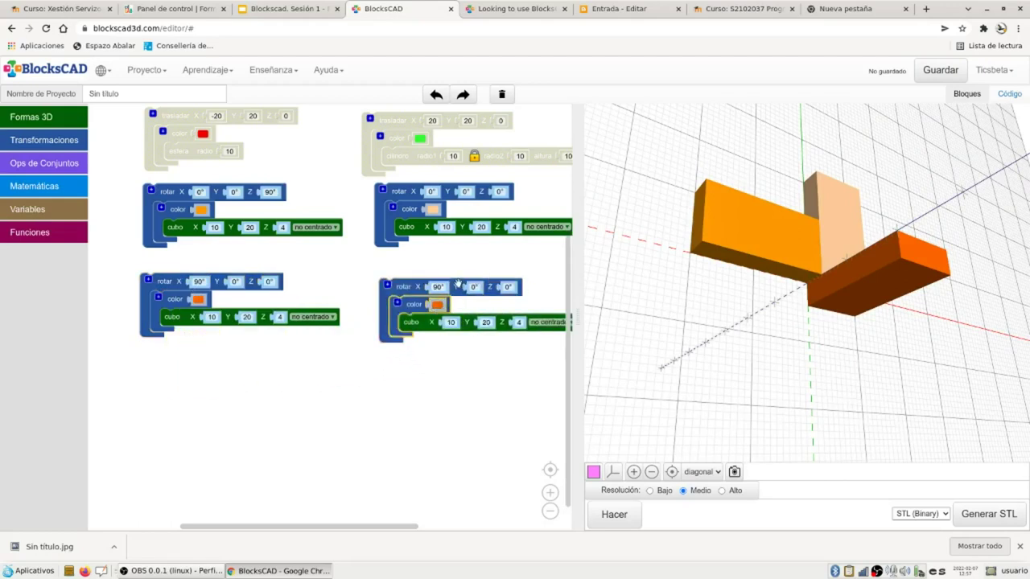
# Set the brownish orange cube's rotation to 0° in X and 90° in Y, and render the scene
pyautogui.click(436, 286)
pyautogui.write('0')
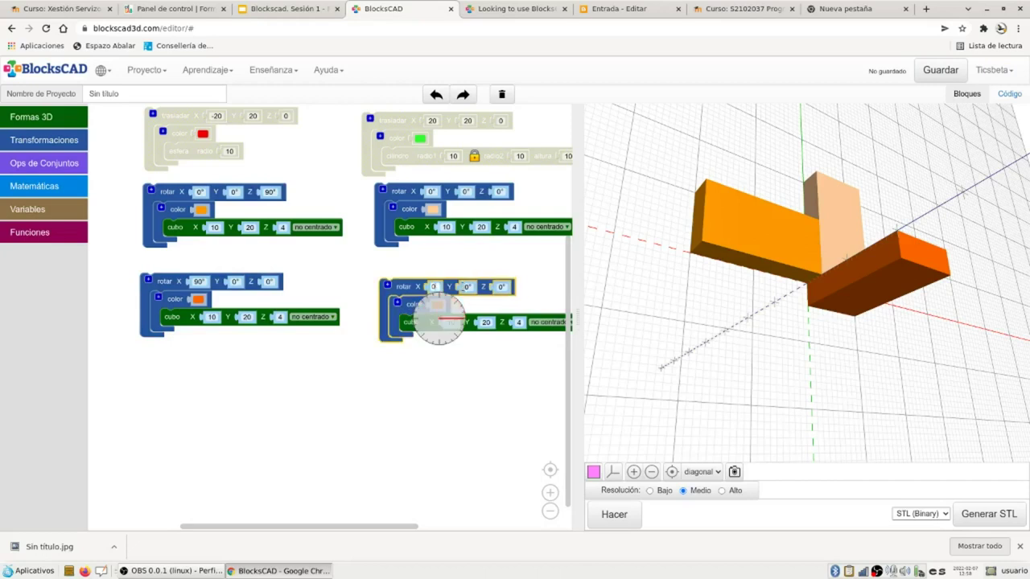
pyautogui.click(465, 287)
pyautogui.write('90')
pyautogui.press('Return')
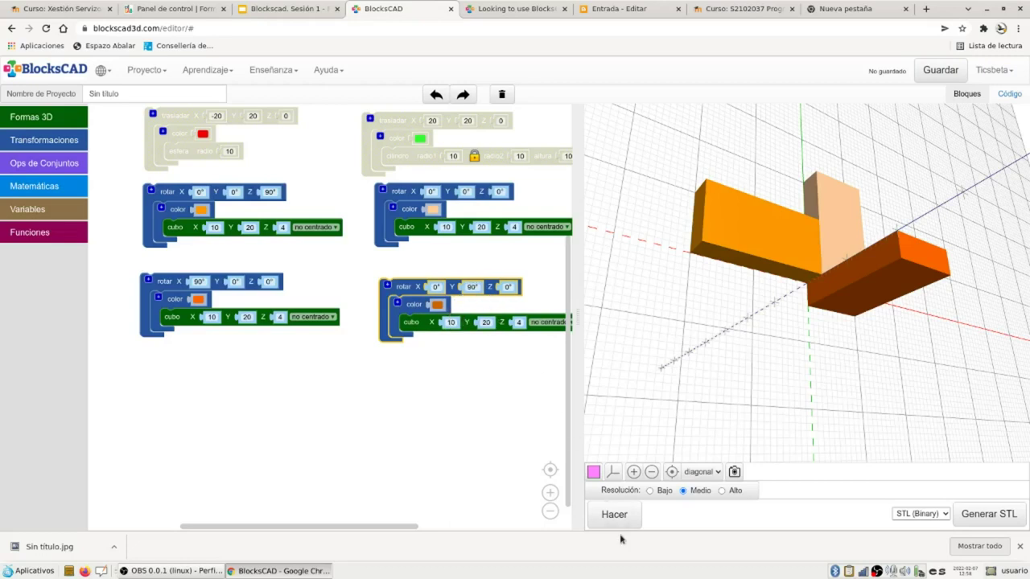
pyautogui.click(612, 515)
pyautogui.moveTo(765, 384); pyautogui.dragTo(903, 378)
pyautogui.moveTo(782, 293); pyautogui.dragTo(823, 322)
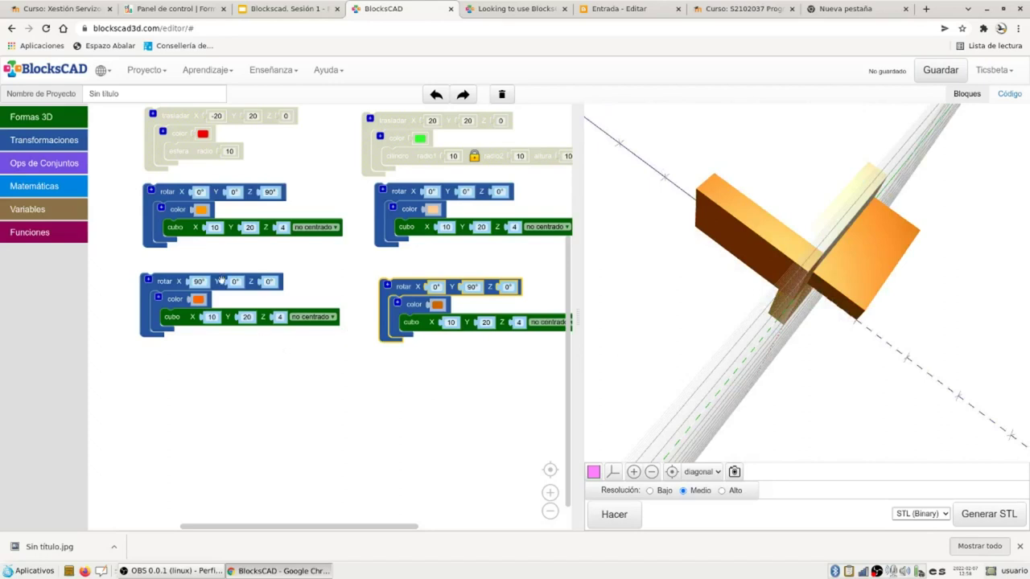
# Set the first orange cube's Z rotation to 270° and render the scene
pyautogui.click(268, 194)
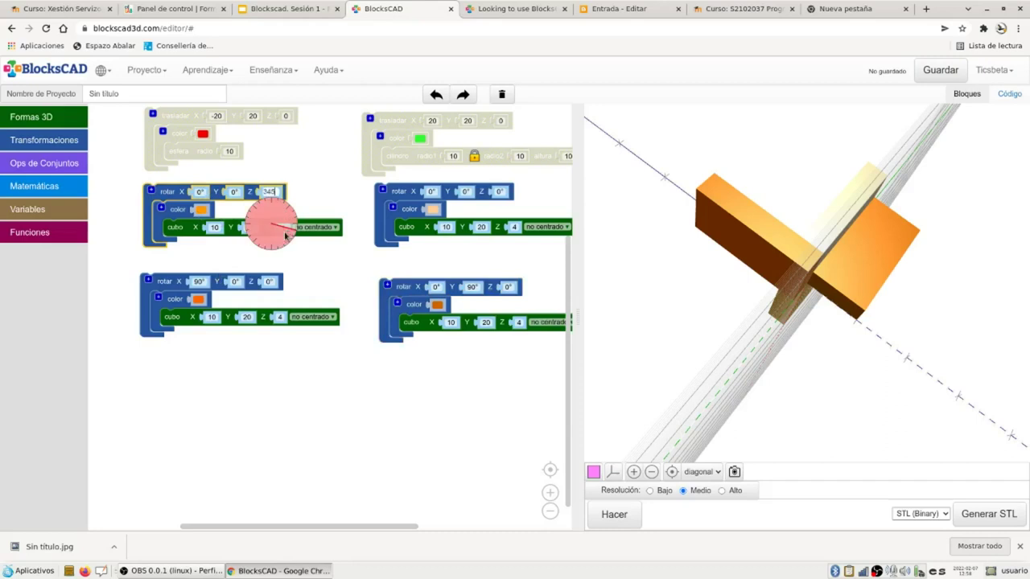
pyautogui.click(614, 514)
pyautogui.moveTo(797, 317); pyautogui.dragTo(786, 247)
pyautogui.moveTo(819, 304); pyautogui.dragTo(717, 371)
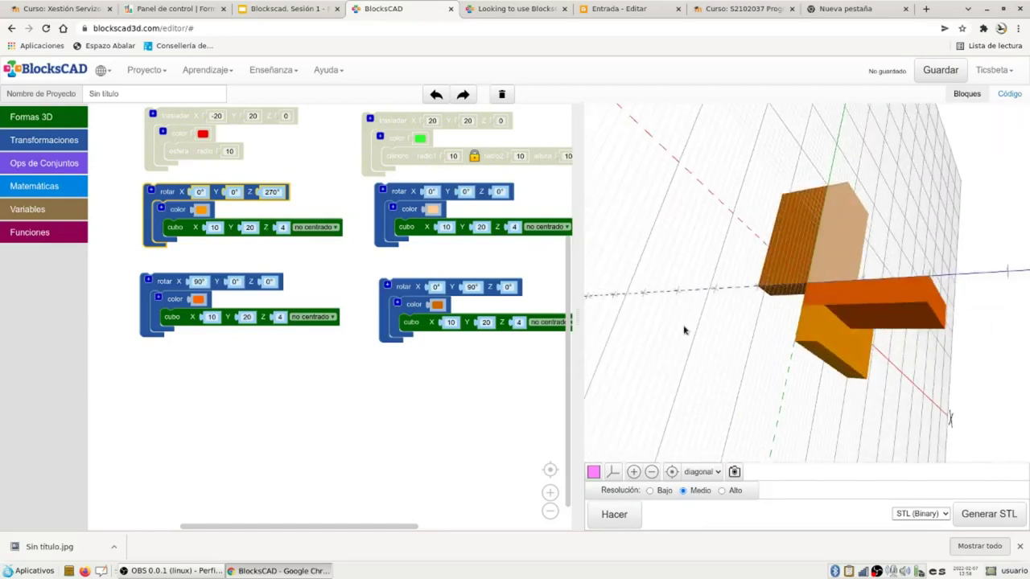
# Set all four rotated cubes to centered (centrado) and render the scene
pyautogui.click(321, 228)
pyautogui.click(326, 245)
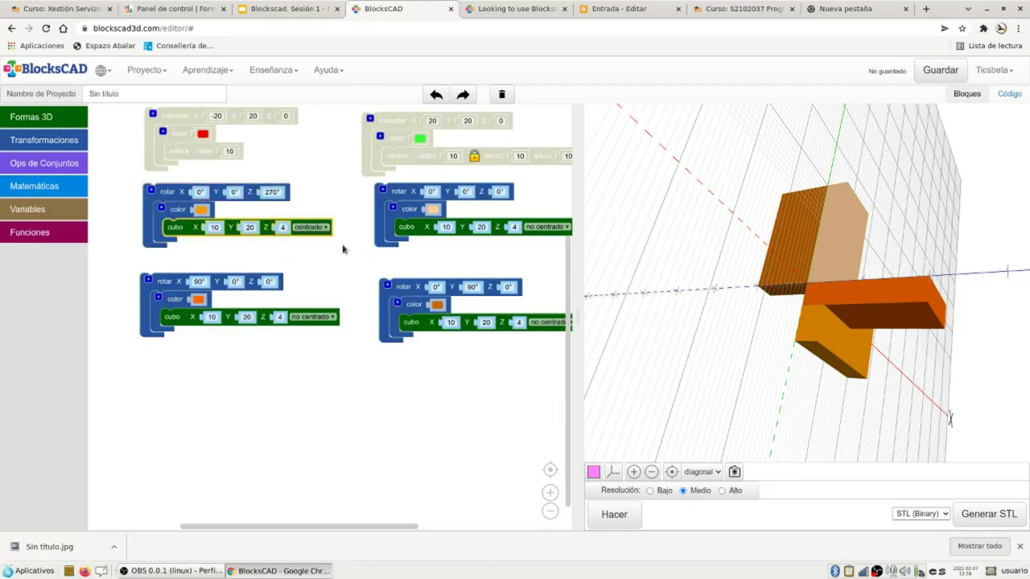
pyautogui.click(547, 227)
pyautogui.click(540, 247)
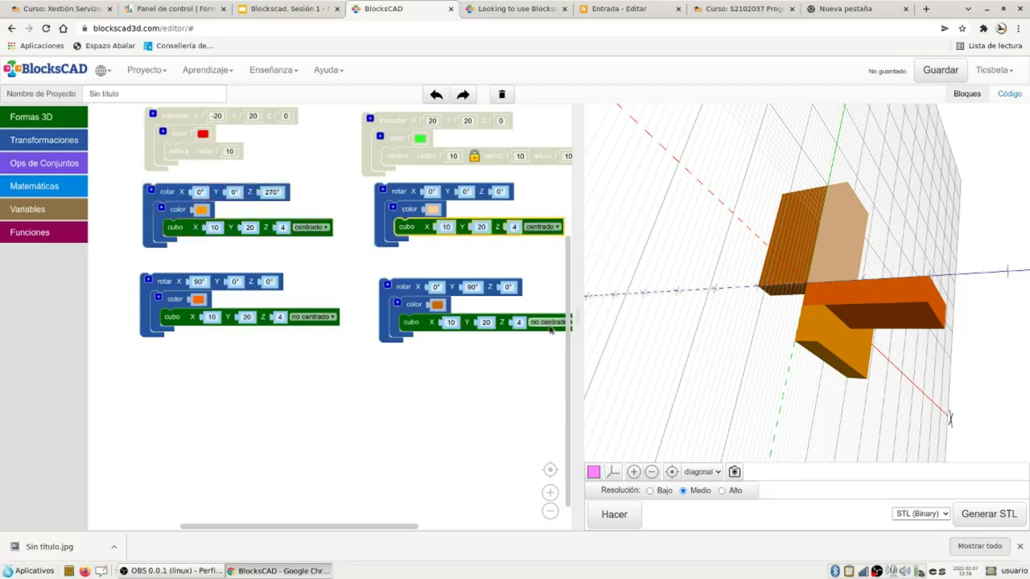
pyautogui.click(550, 324)
pyautogui.click(547, 342)
pyautogui.click(312, 317)
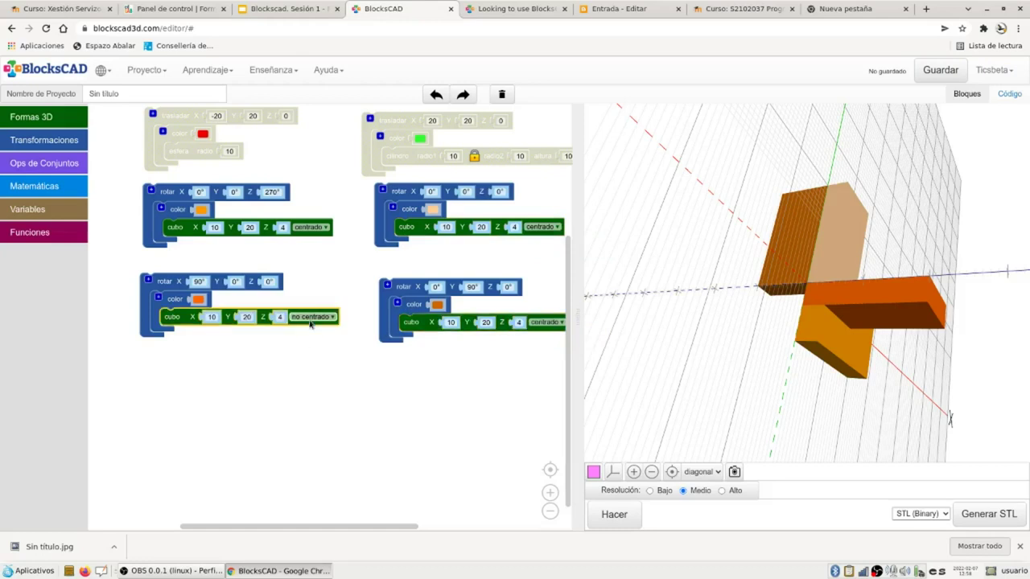
pyautogui.click(312, 335)
pyautogui.click(613, 514)
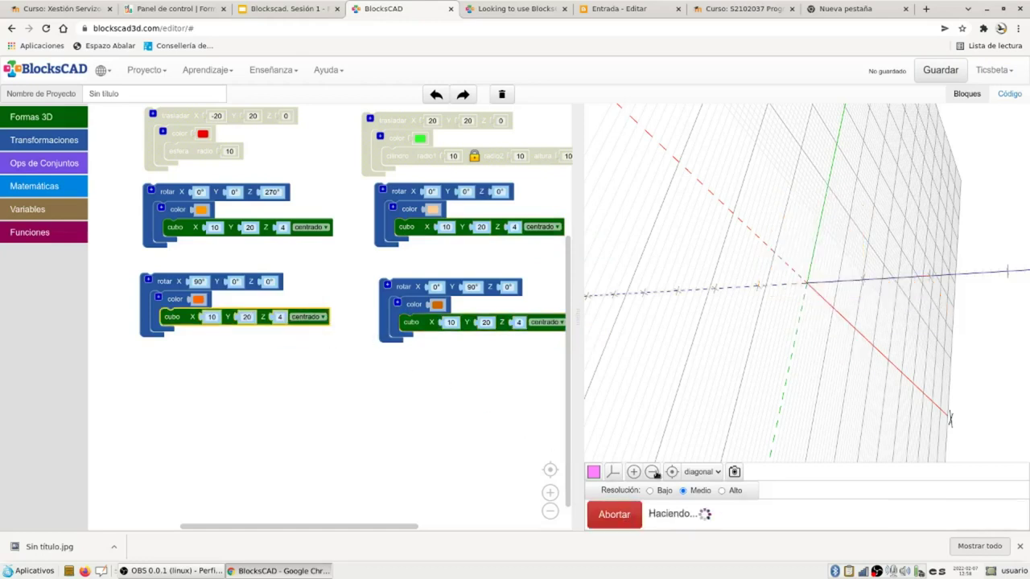
pyautogui.moveTo(749, 379); pyautogui.dragTo(647, 155)
pyautogui.moveTo(892, 363); pyautogui.dragTo(706, 456)
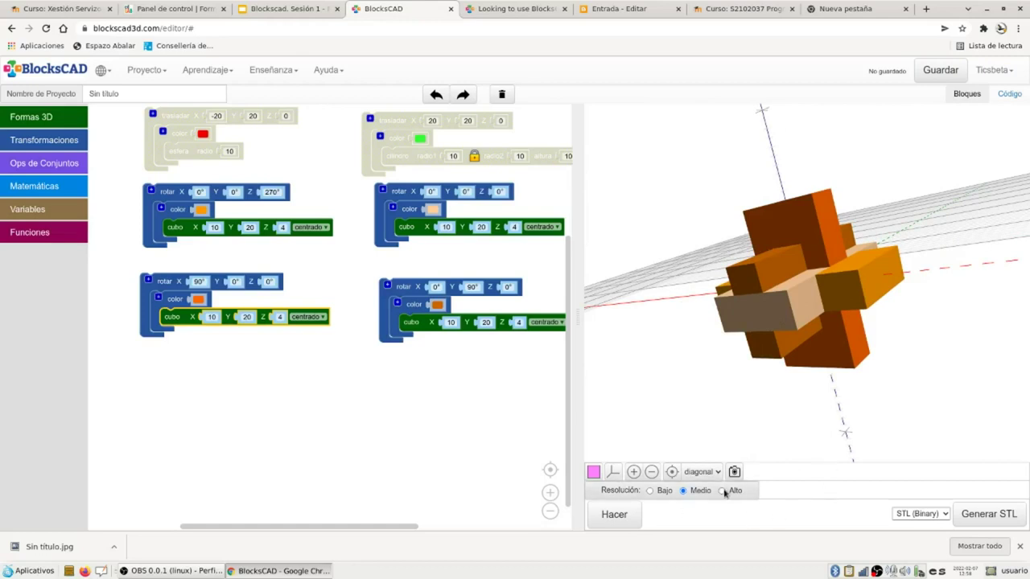
# Render the scene at Bajo, Medio and Alto resolution, and set the resolution back to Bajo
pyautogui.click(650, 491)
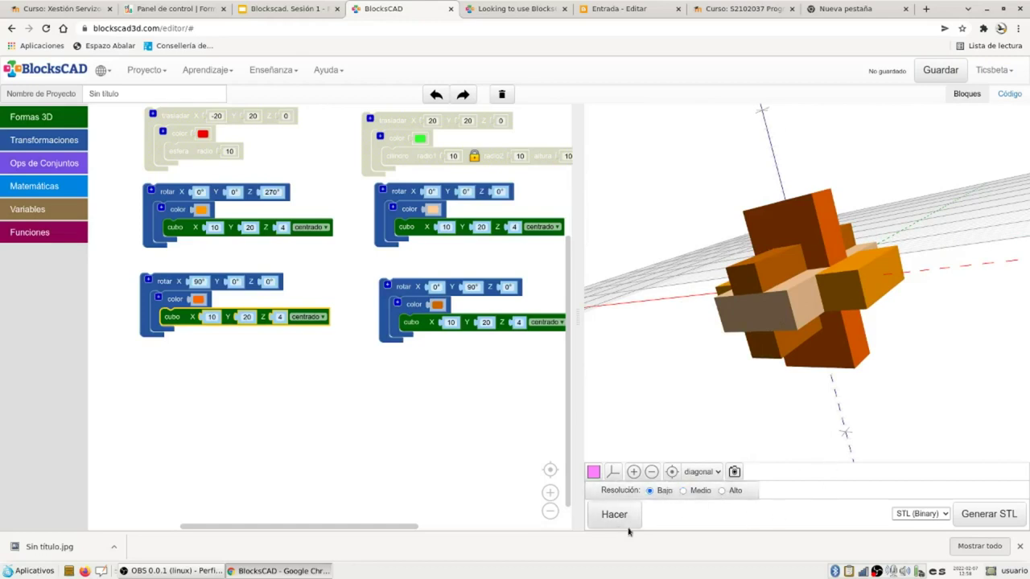
pyautogui.click(616, 516)
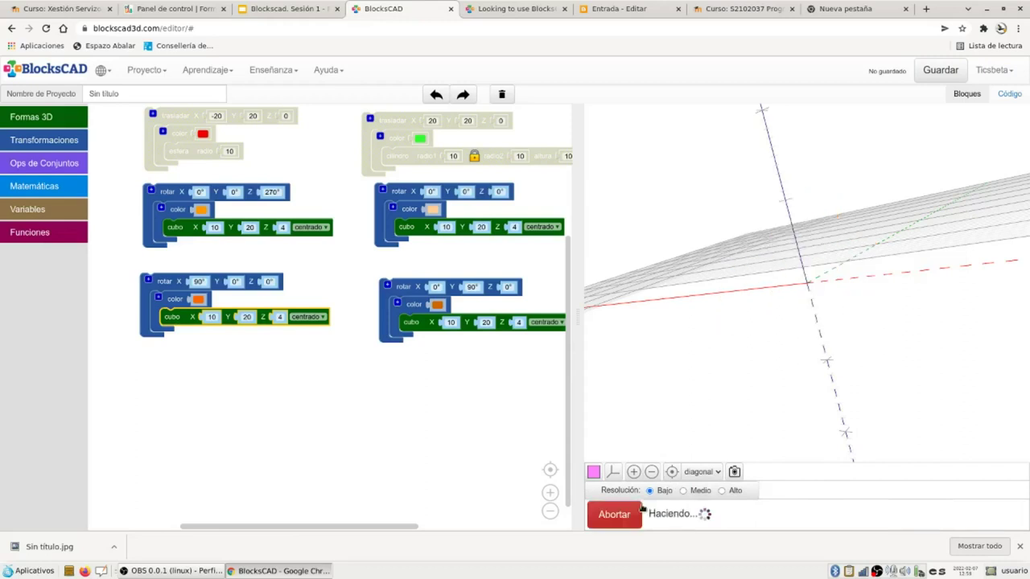
pyautogui.click(683, 490)
pyautogui.click(614, 514)
pyautogui.click(721, 491)
pyautogui.click(611, 515)
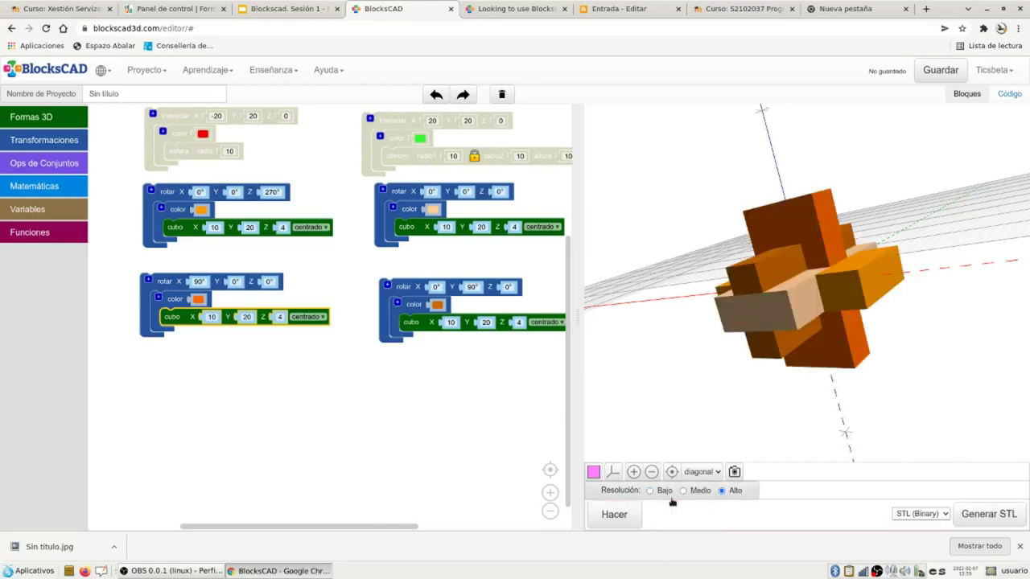
pyautogui.click(650, 491)
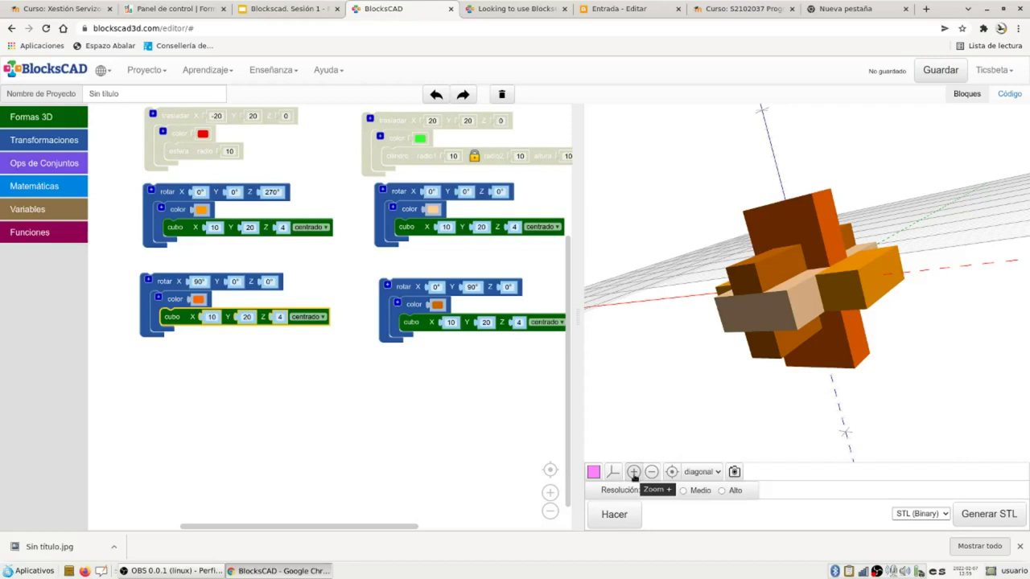
# Export the model as an STL (Binary) file and show the downloaded Sin título.stl in its folder
pyautogui.click(919, 513)
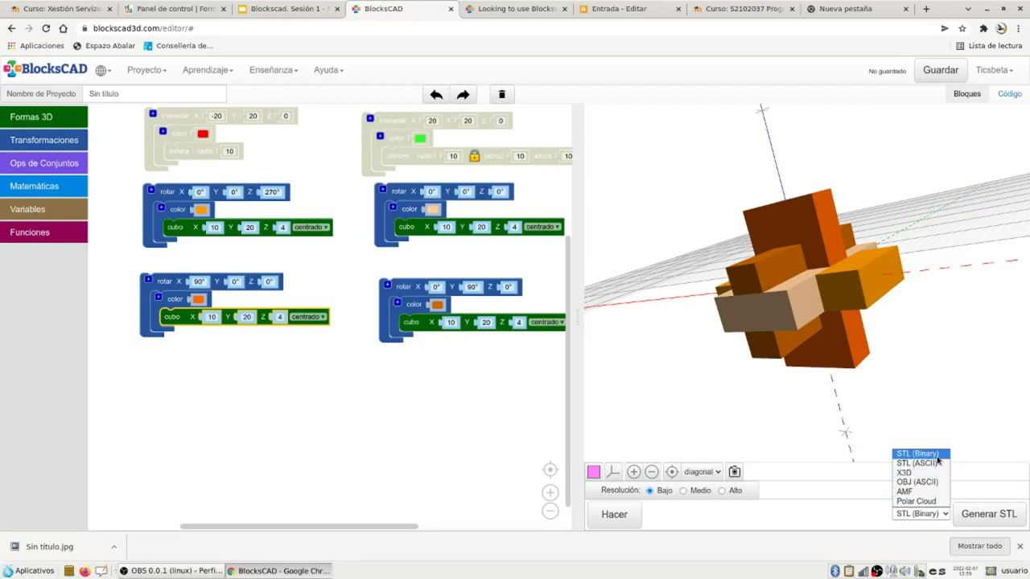
pyautogui.click(1018, 515)
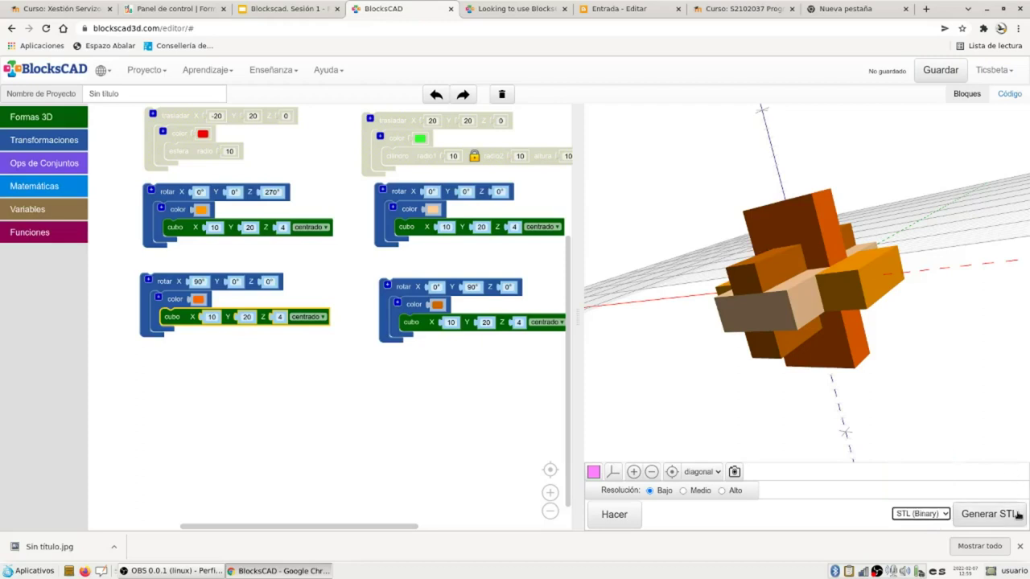
pyautogui.click(1018, 515)
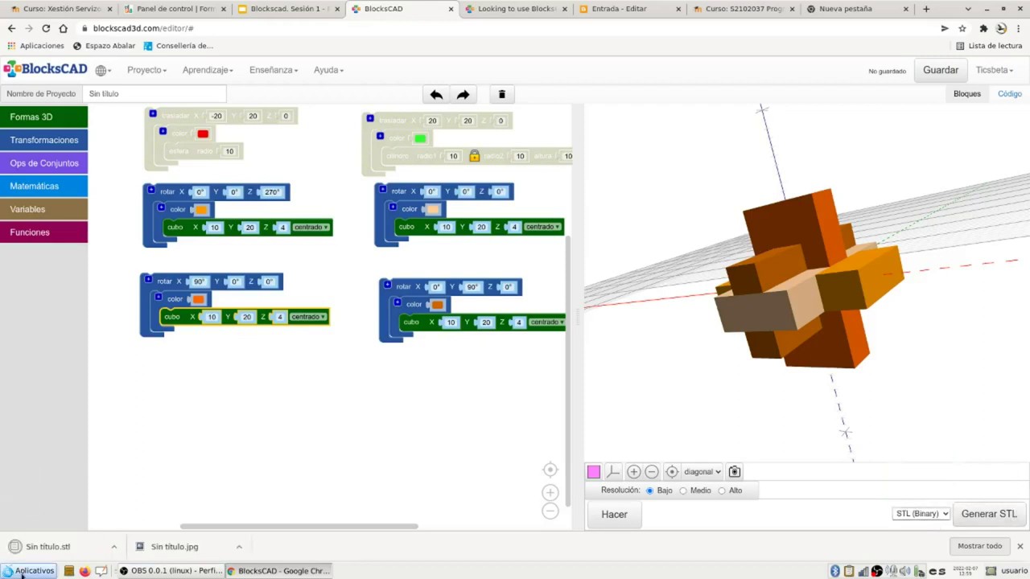
pyautogui.click(115, 548)
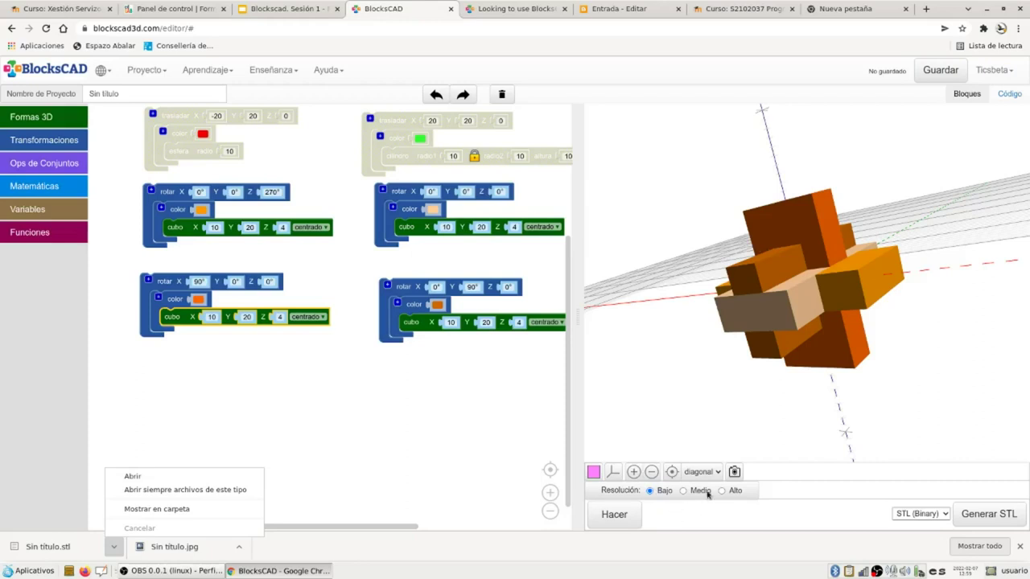
pyautogui.click(161, 509)
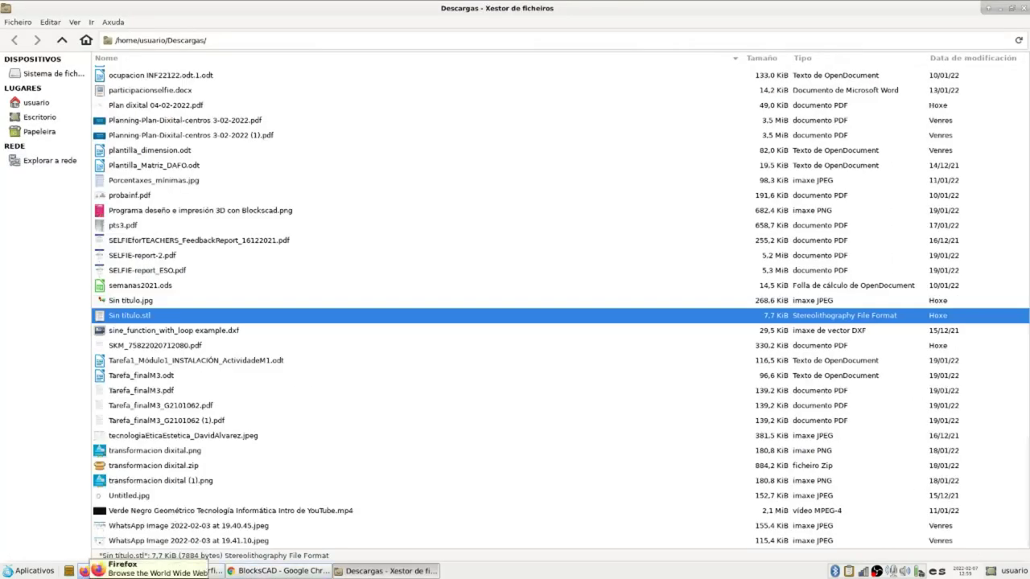
# Launch Ultimaker Cura from the system's programming applications and bring its window to the front
pyautogui.click(32, 571)
pyautogui.moveTo(39, 519)
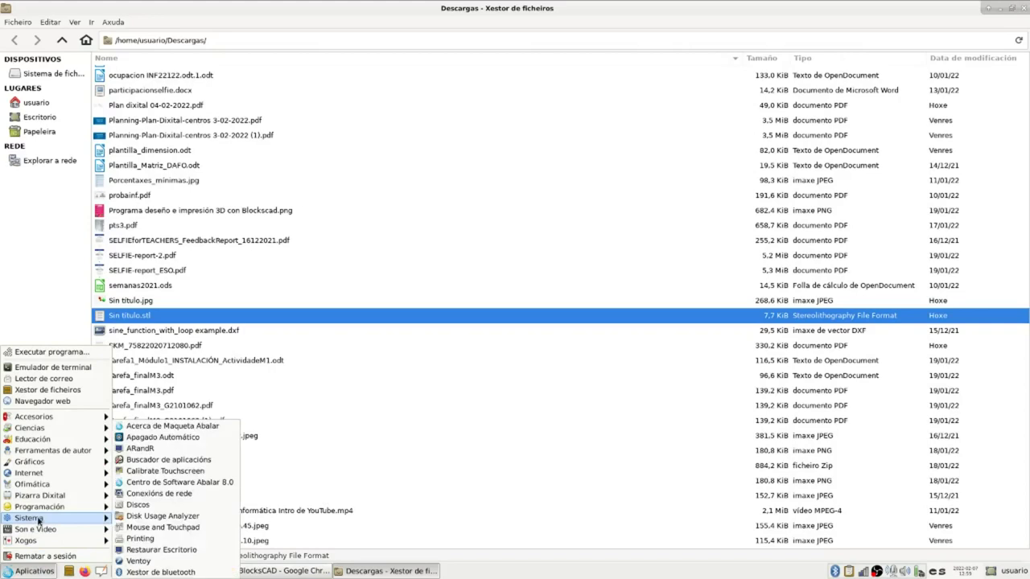
pyautogui.moveTo(64, 505)
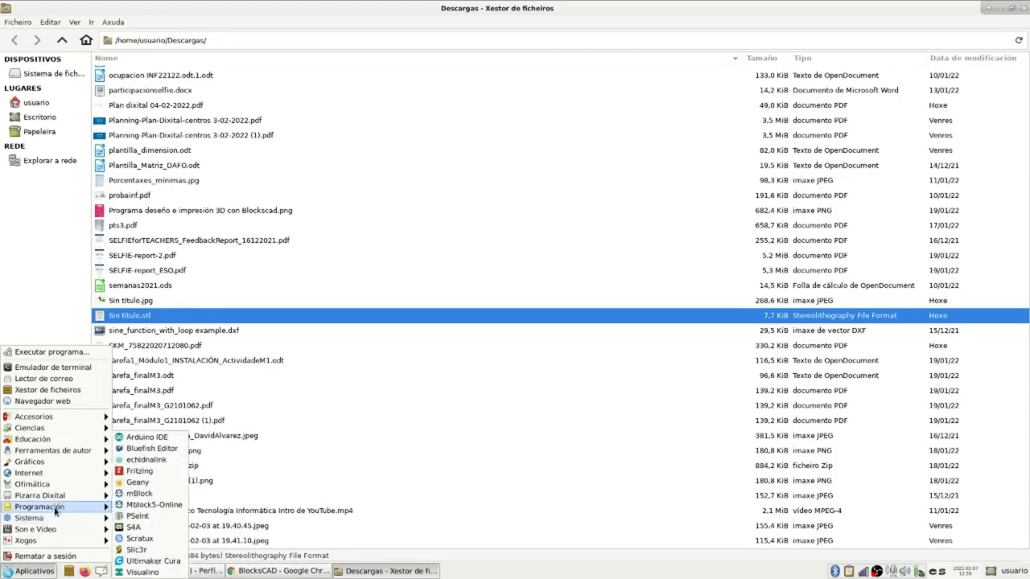
pyautogui.click(146, 561)
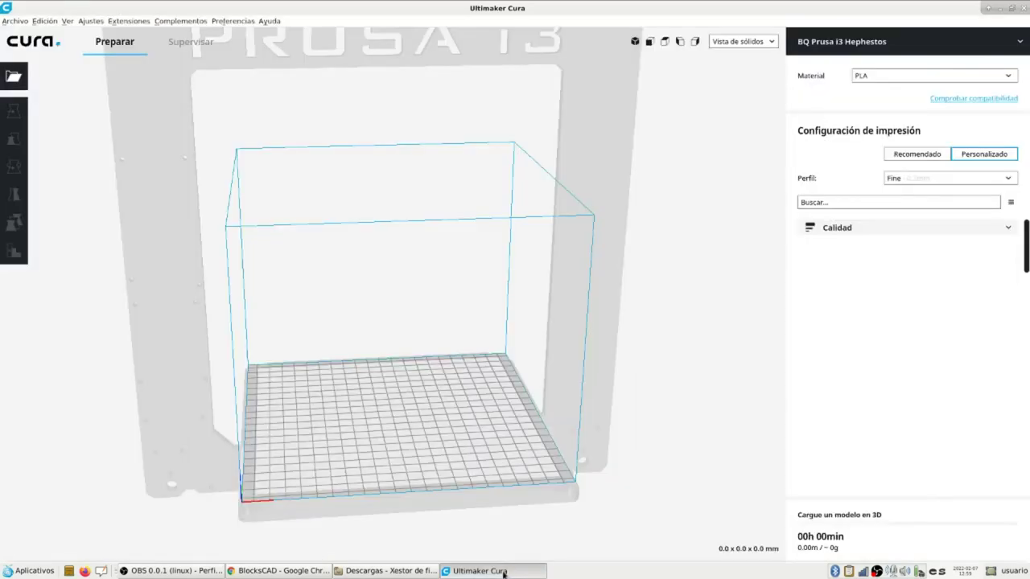
pyautogui.click(505, 571)
pyautogui.click(503, 572)
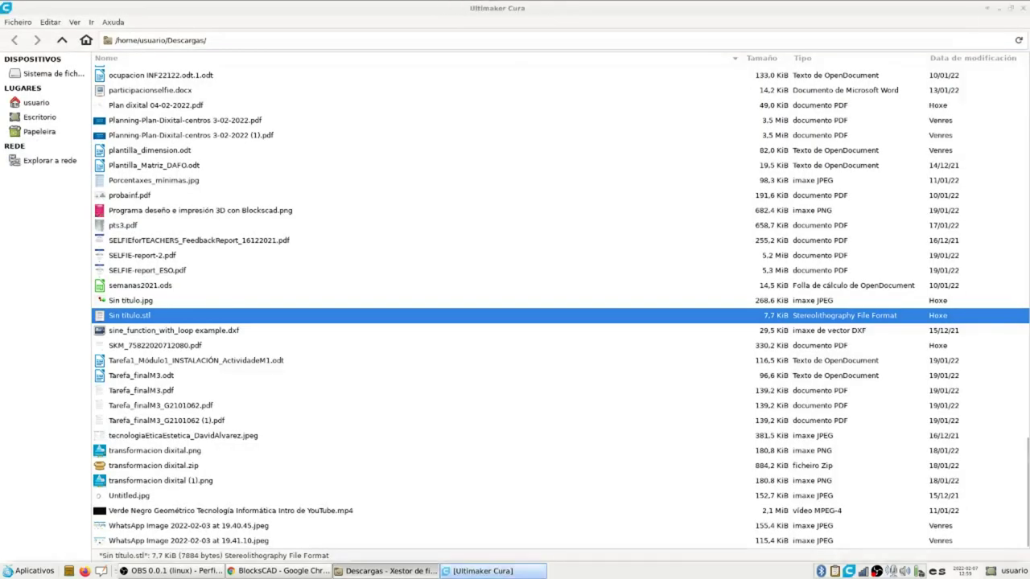
# Open Sin título.stl from the Descargas folder so the model is placed on the build plate
pyautogui.click(19, 22)
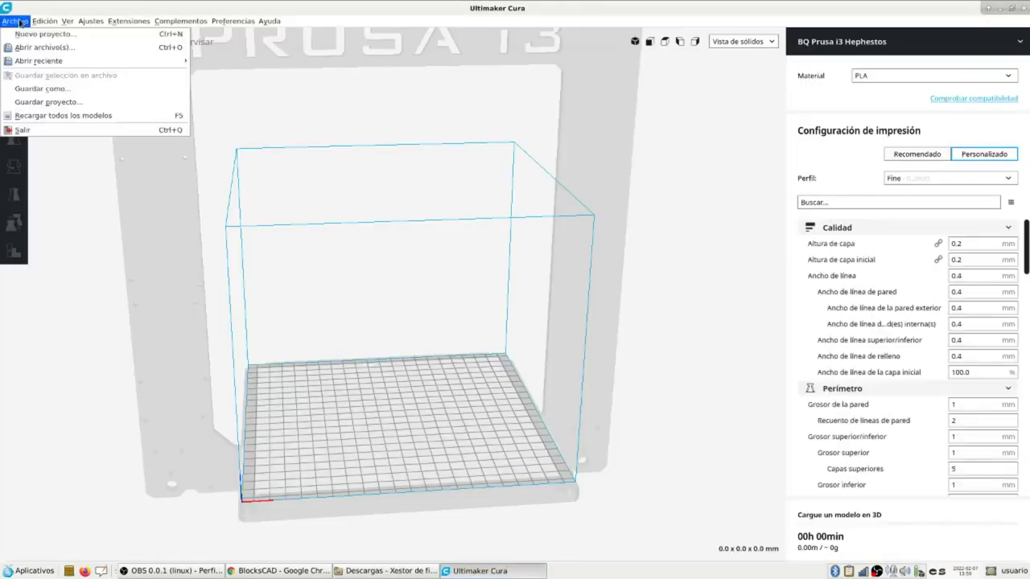
pyautogui.click(35, 48)
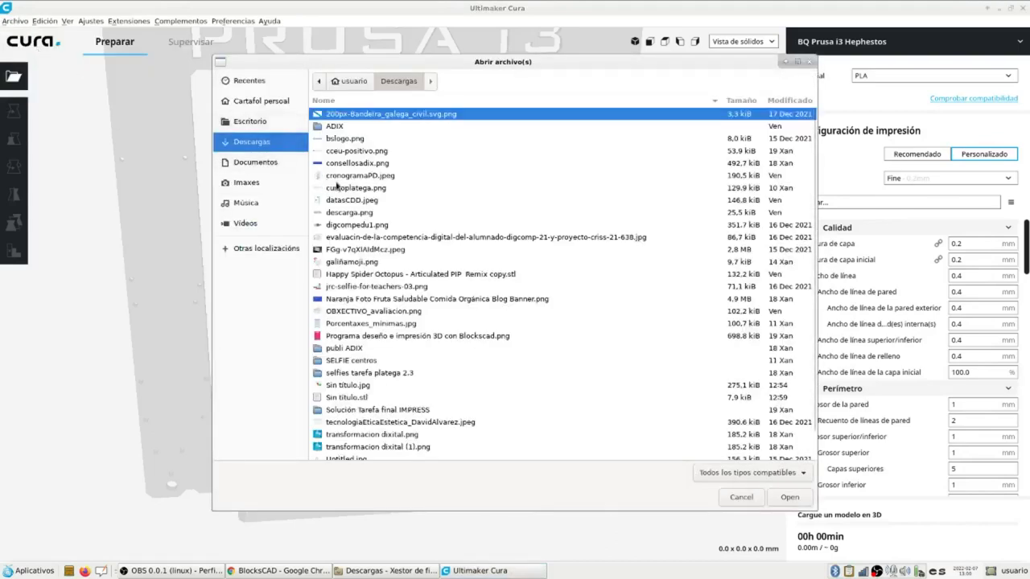
pyautogui.doubleClick(346, 398)
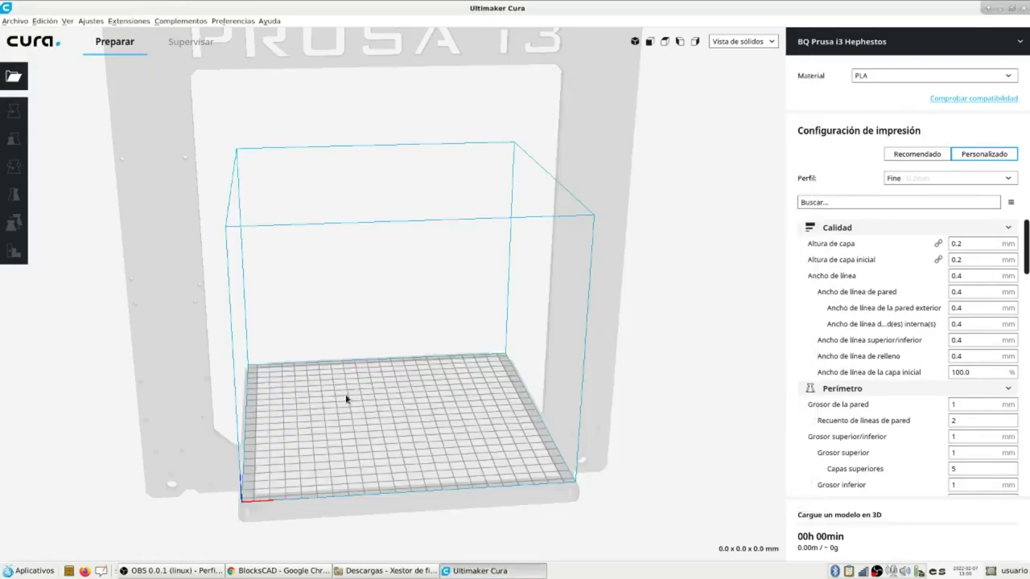
pyautogui.scroll(3, 481, 431)
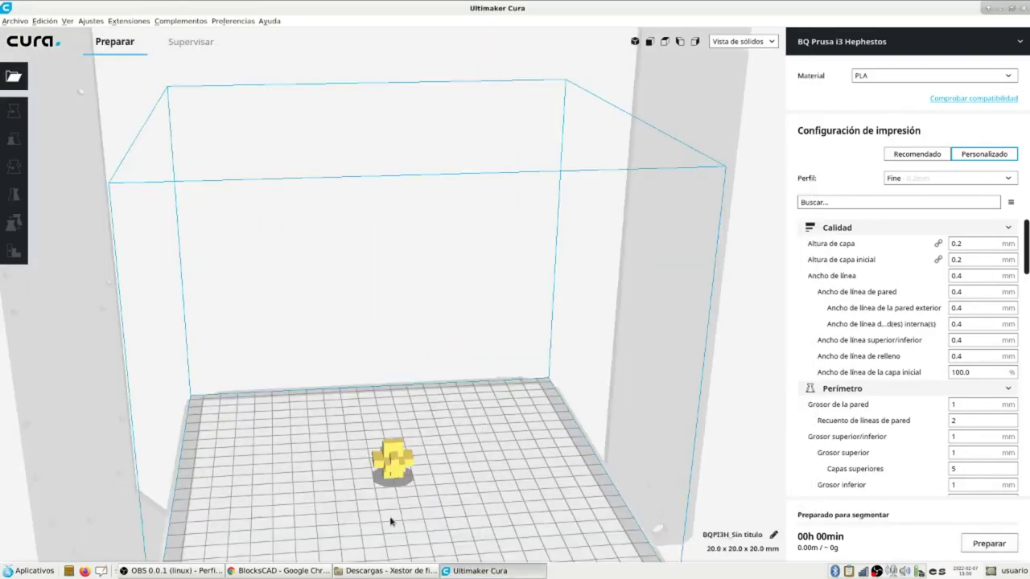
# Scale the imported model uniformly to 200%
pyautogui.click(399, 476)
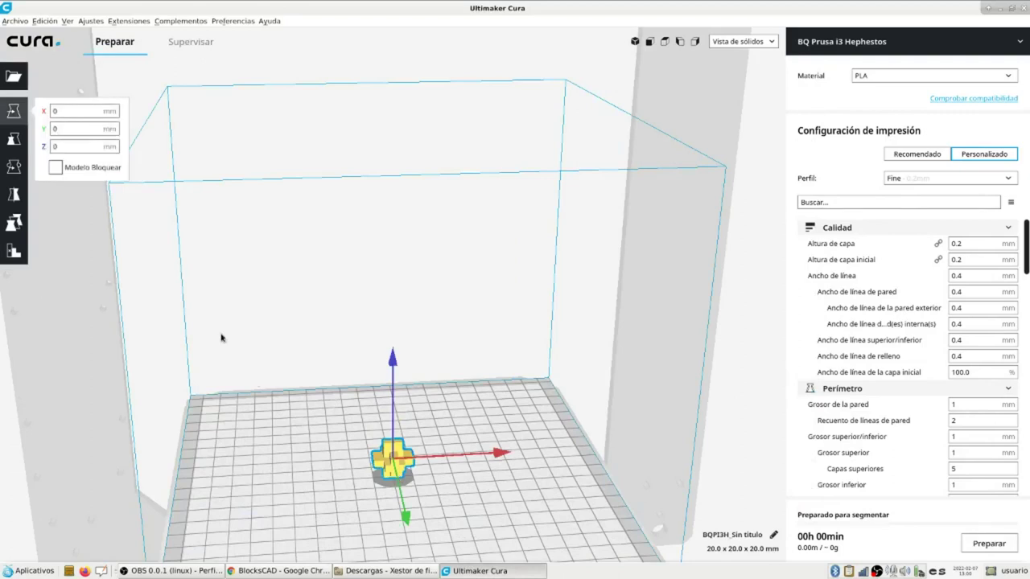
pyautogui.click(13, 139)
pyautogui.doubleClick(135, 142)
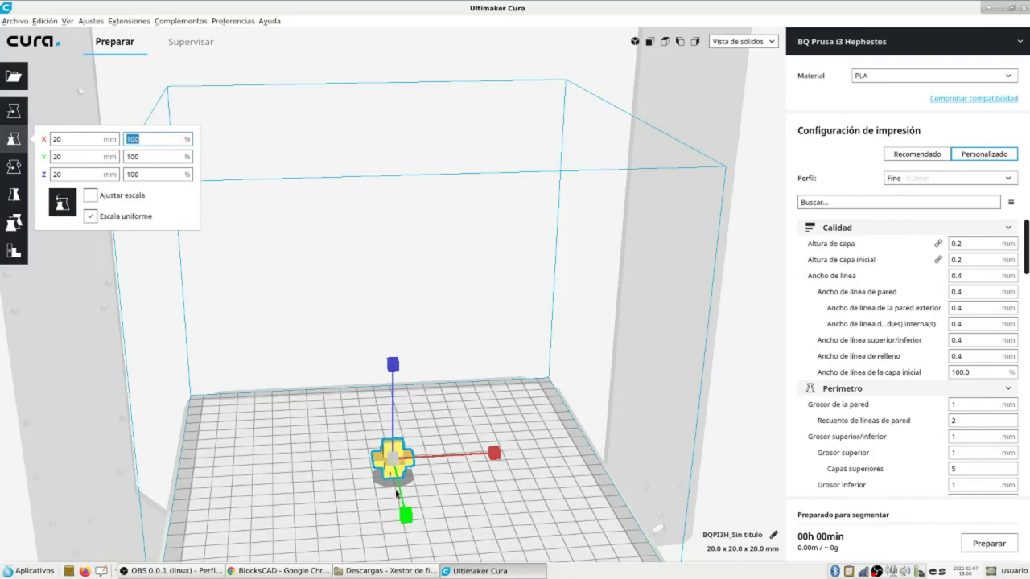
pyautogui.click(13, 111)
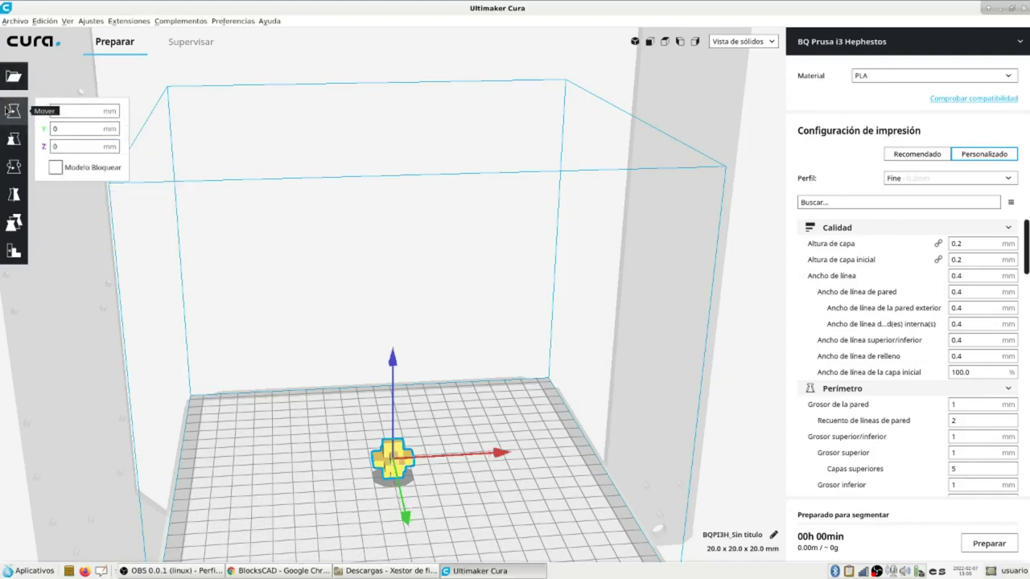
pyautogui.click(14, 139)
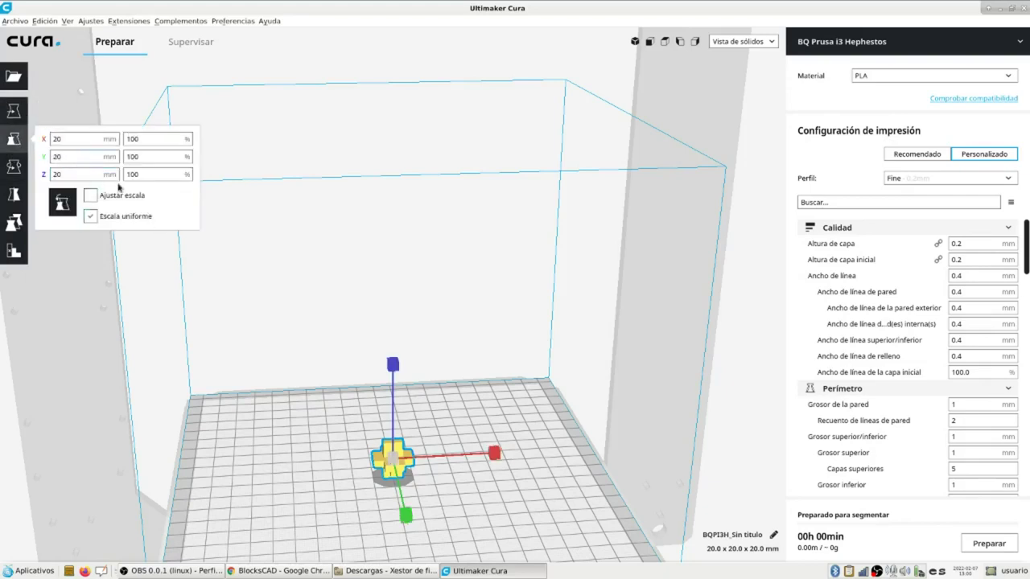
pyautogui.doubleClick(152, 135)
pyautogui.write('200')
pyautogui.press('Tab')
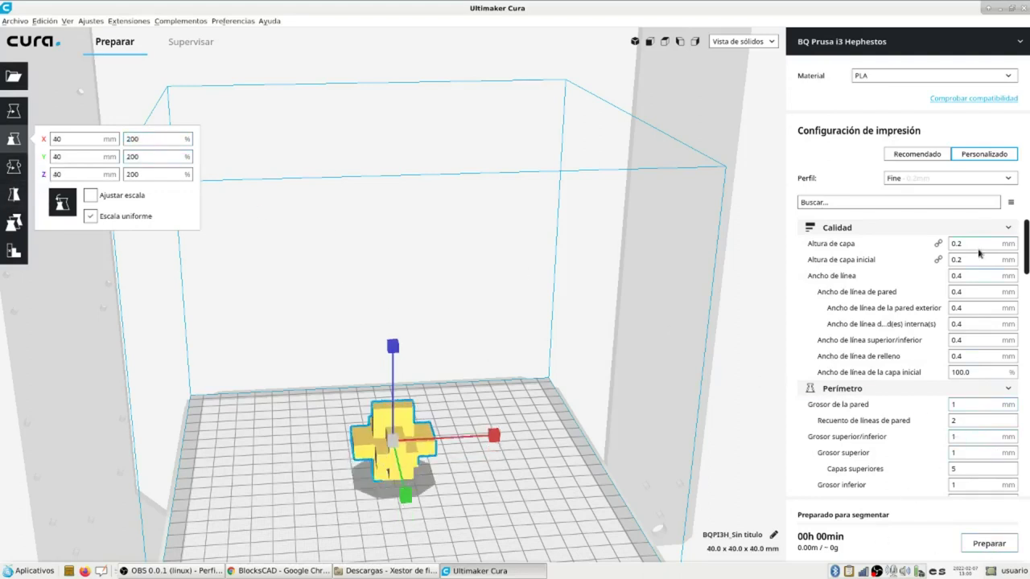
# Set the print profile to Draft Quality - 0.2mm and review the infill, material and speed settings
pyautogui.click(947, 179)
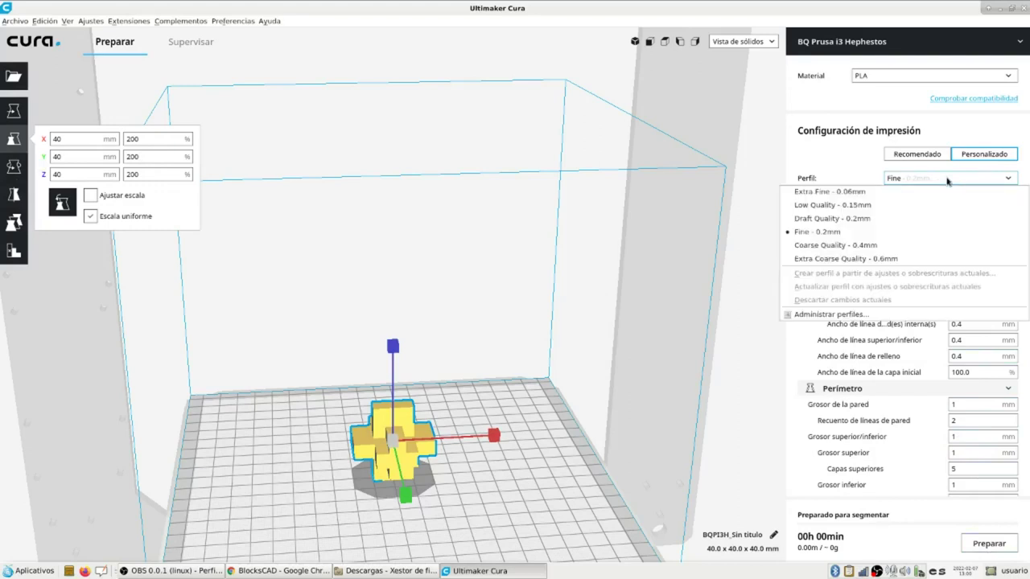
pyautogui.click(881, 219)
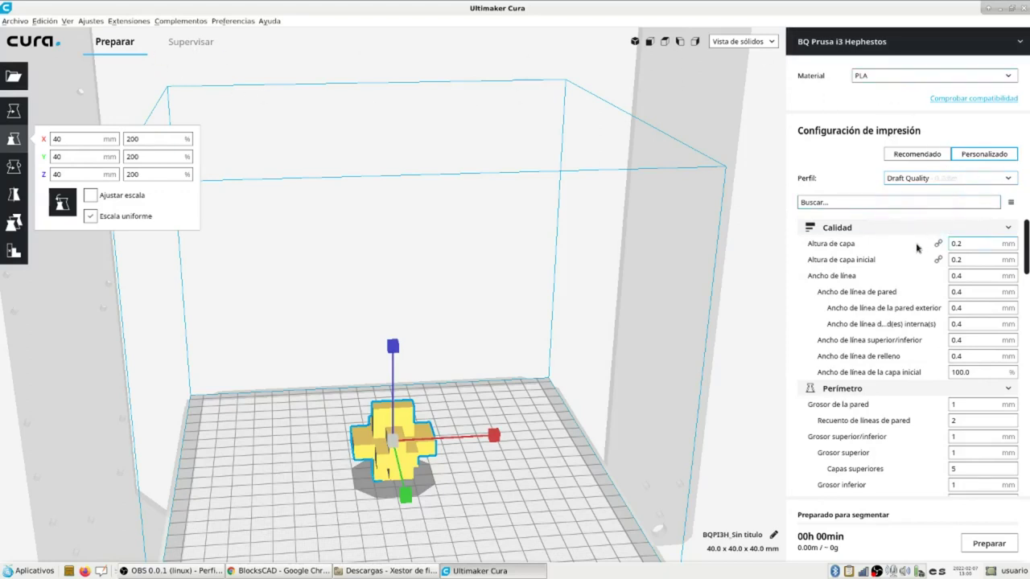
pyautogui.scroll(-10, 901, 367)
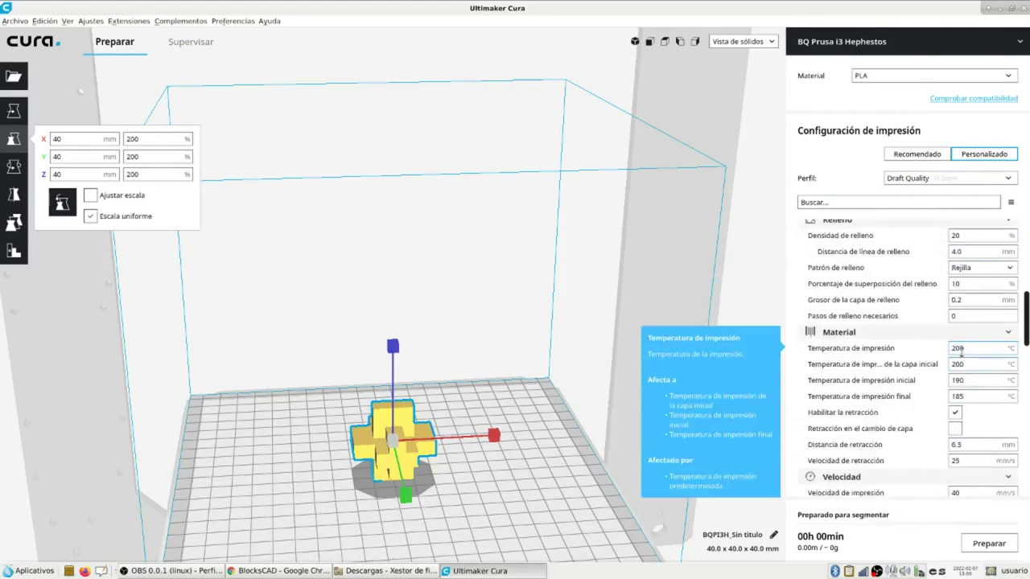
pyautogui.scroll(-2, 959, 350)
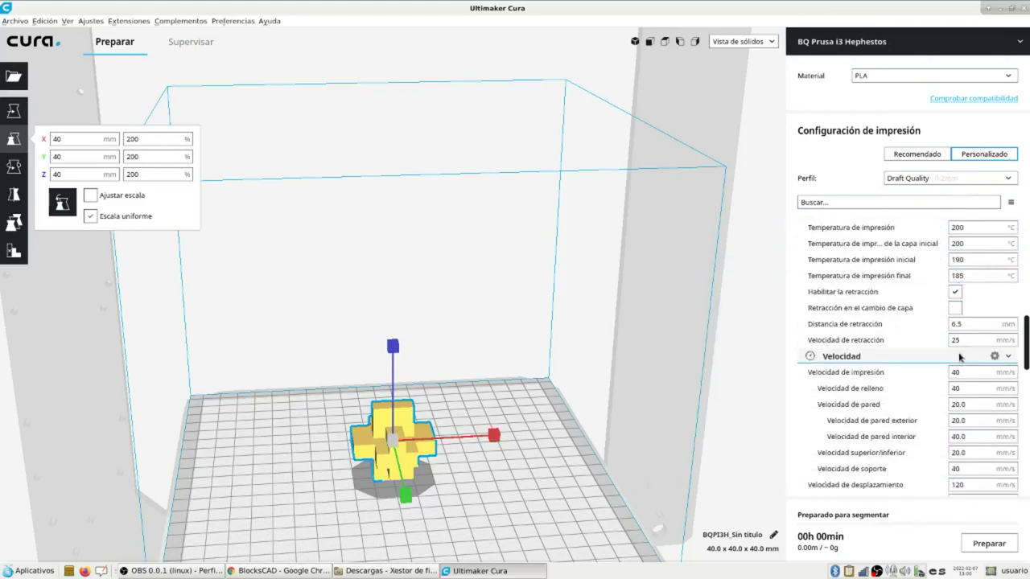
# Switch to the recommended print settings, enable support generation (Generar soporte), slice the model and check its material estimate
pyautogui.click(913, 156)
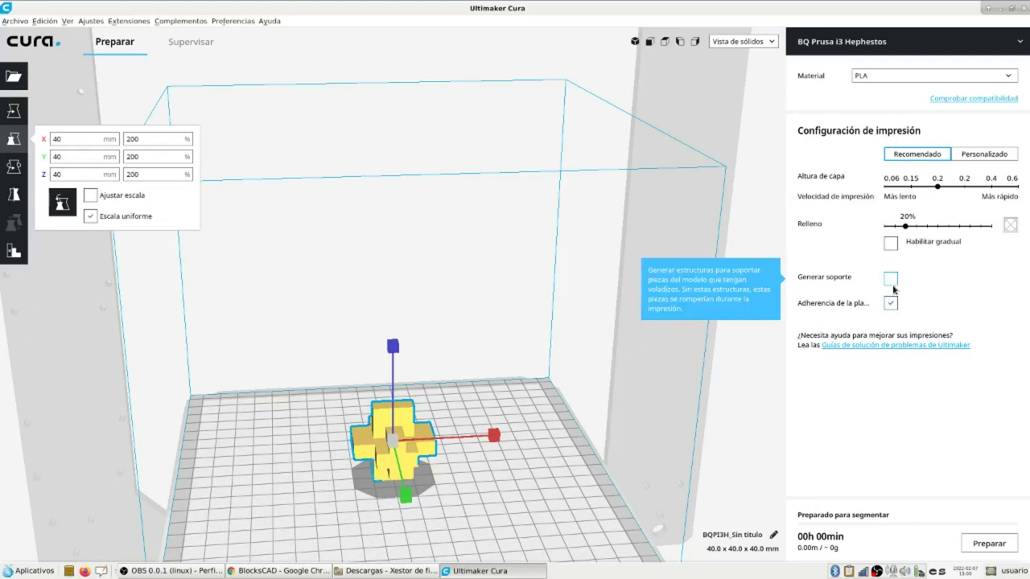
pyautogui.click(893, 286)
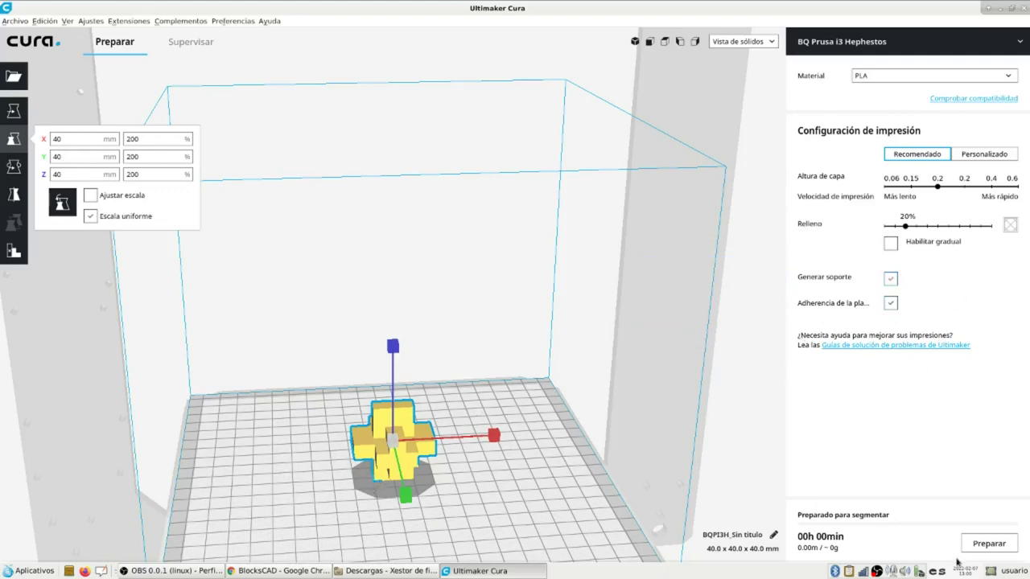
pyautogui.click(978, 549)
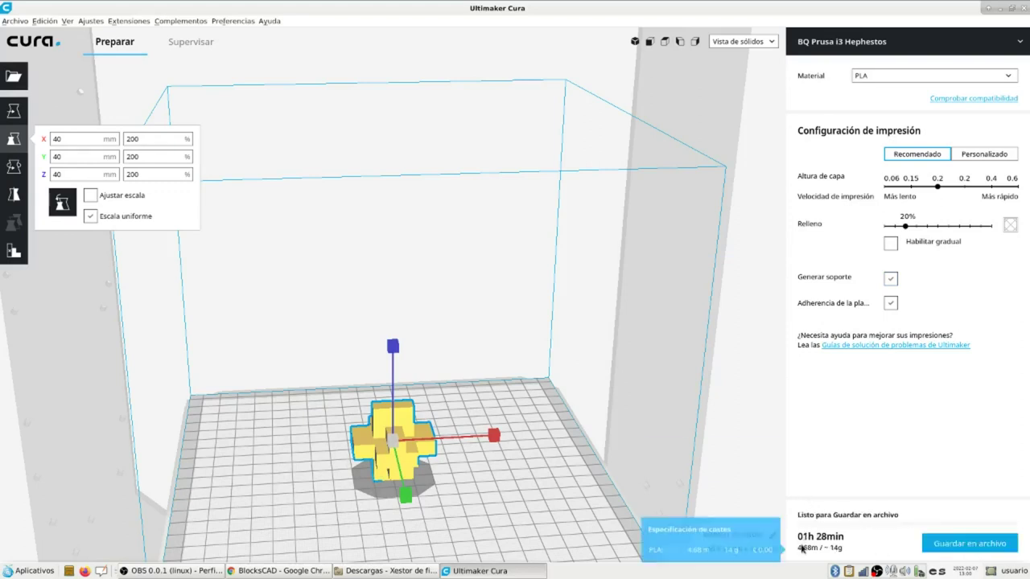
pyautogui.moveTo(829, 547)
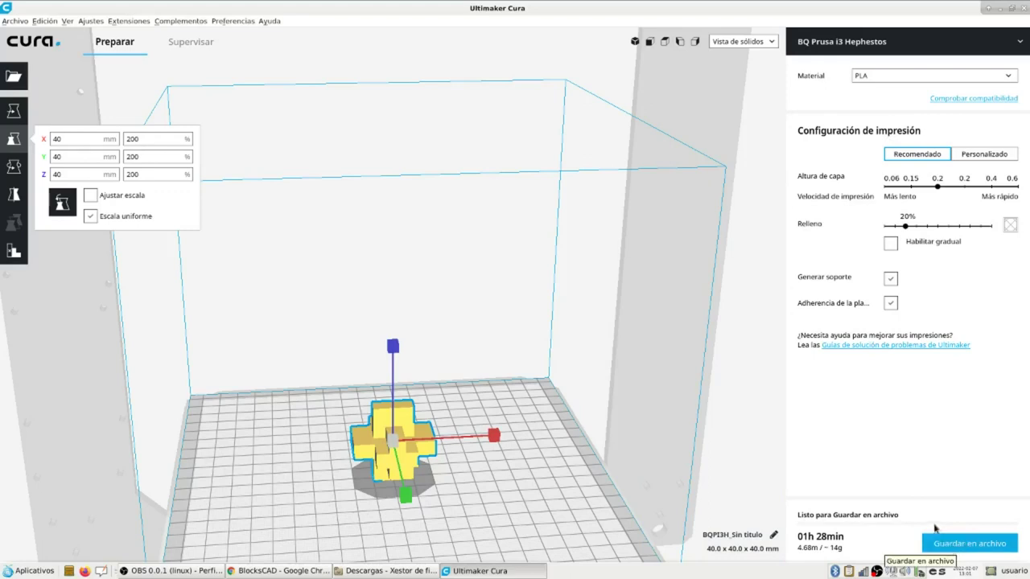
# Switch back to the BlocksCAD project in Chrome
pyautogui.click(305, 574)
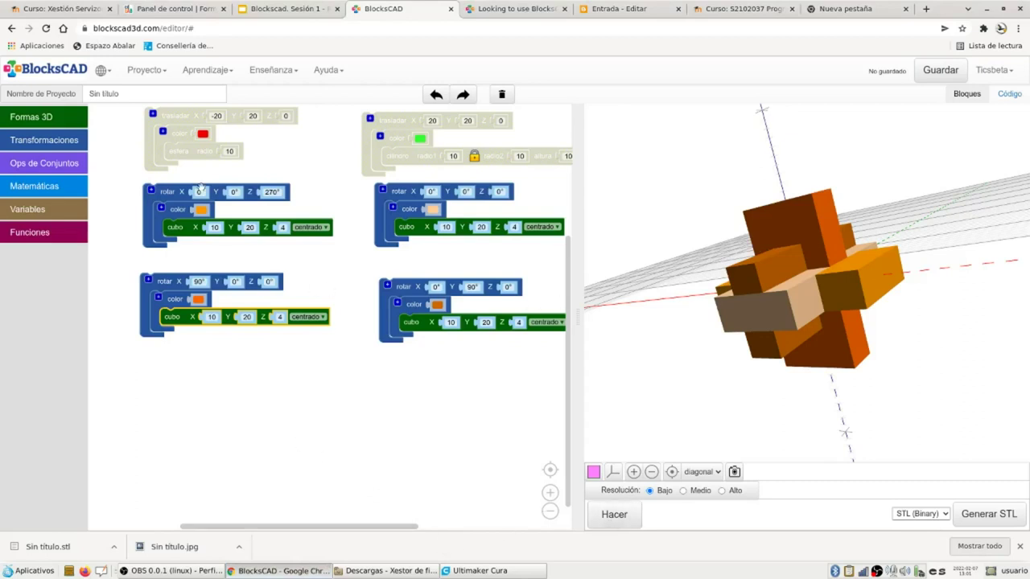
# Try a scale (escala) block on the brownish orange cube and discard it
pyautogui.click(38, 141)
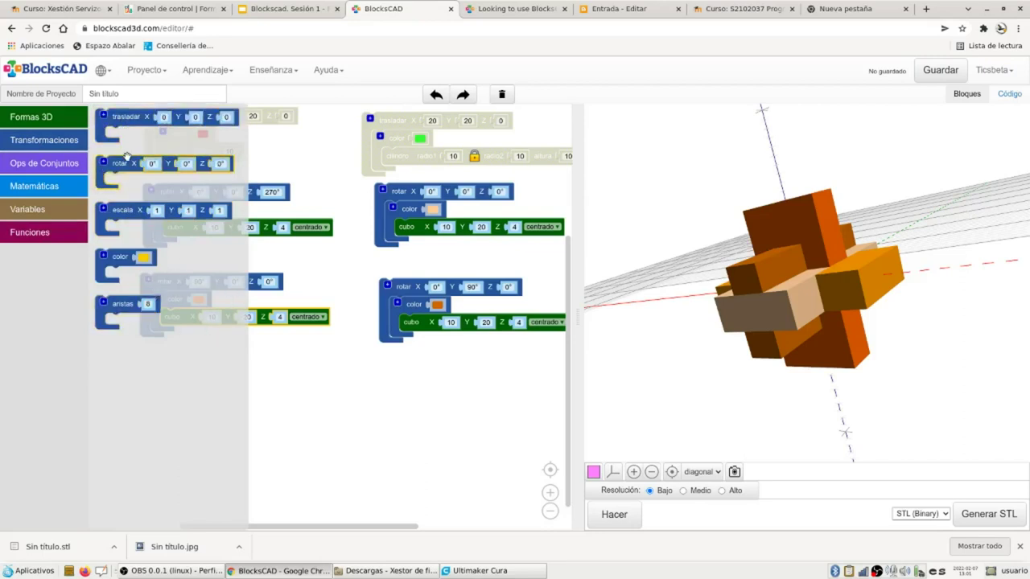
pyautogui.moveTo(137, 217)
pyautogui.mouseDown()
pyautogui.moveTo(390, 262)
pyautogui.moveTo(421, 278)
pyautogui.moveTo(401, 318)
pyautogui.mouseUp()
pyautogui.moveTo(397, 267); pyautogui.dragTo(7, 331)
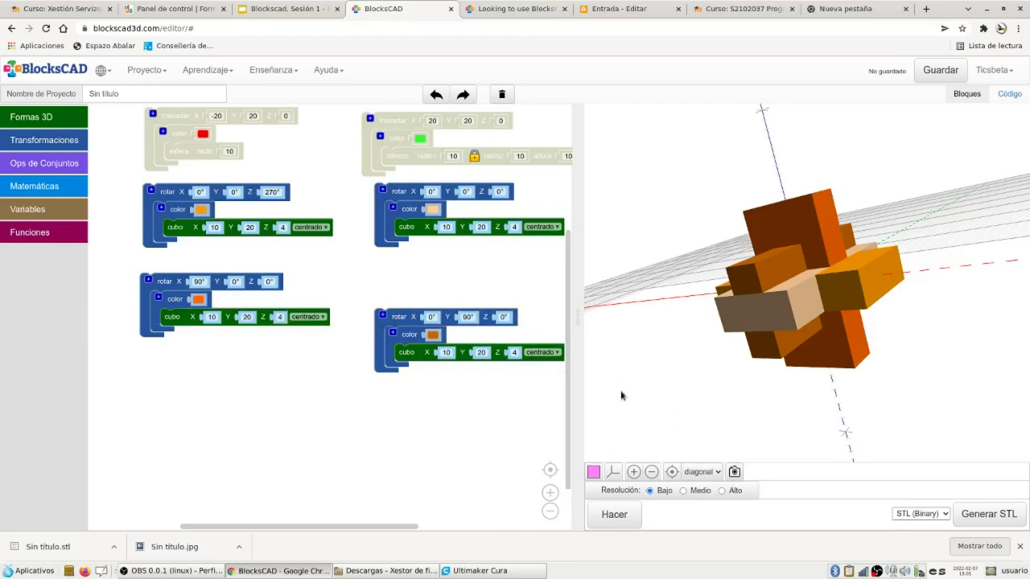
# Add a union (unión) block and nest the first orange cube's rotate block in its upper slot
pyautogui.click(41, 186)
pyautogui.click(44, 162)
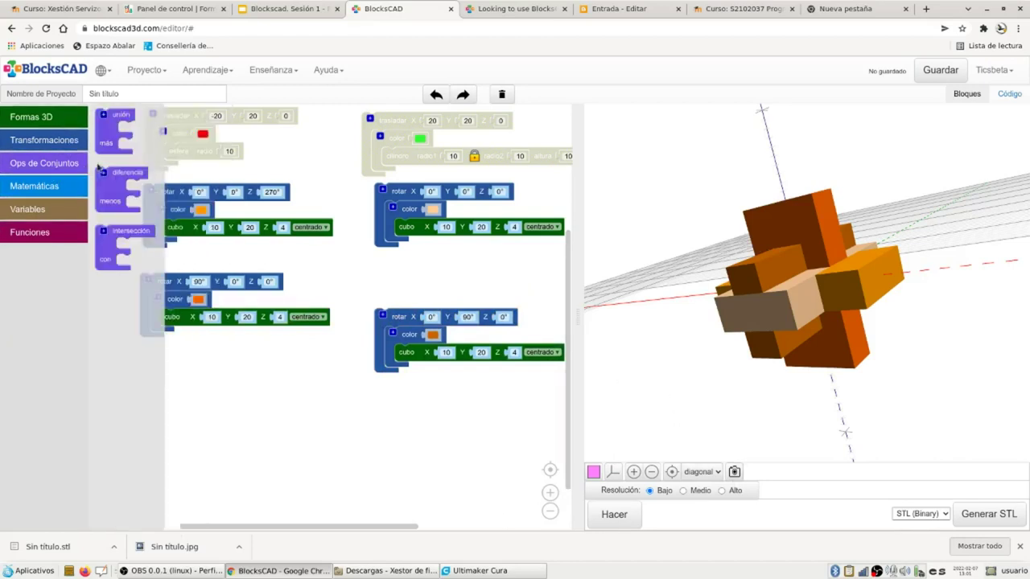
pyautogui.moveTo(103, 143); pyautogui.dragTo(207, 387)
pyautogui.moveTo(151, 185)
pyautogui.mouseDown()
pyautogui.moveTo(231, 363)
pyautogui.moveTo(217, 357)
pyautogui.moveTo(152, 183)
pyautogui.mouseUp()
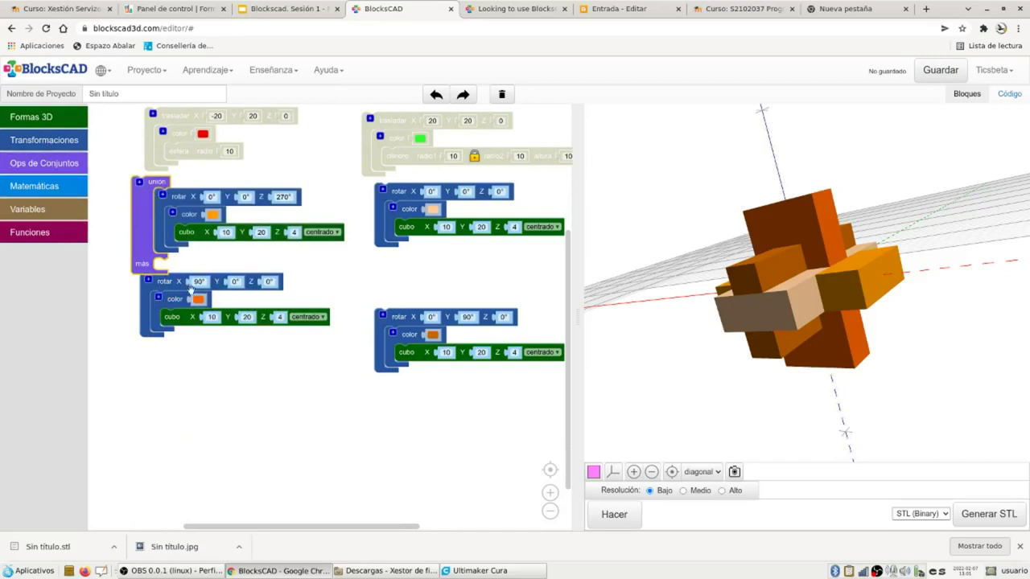
# Extend the union block with extra slots, nest the other three cubes' rotate blocks in it, and remove the leftover empty slot
pyautogui.click(138, 182)
pyautogui.click(166, 282)
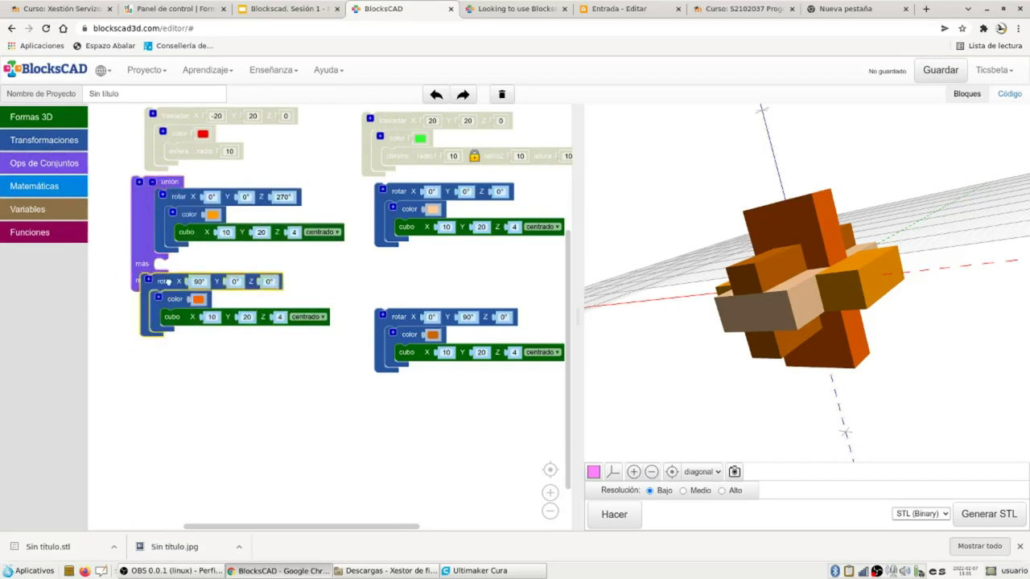
pyautogui.moveTo(166, 281); pyautogui.dragTo(182, 269)
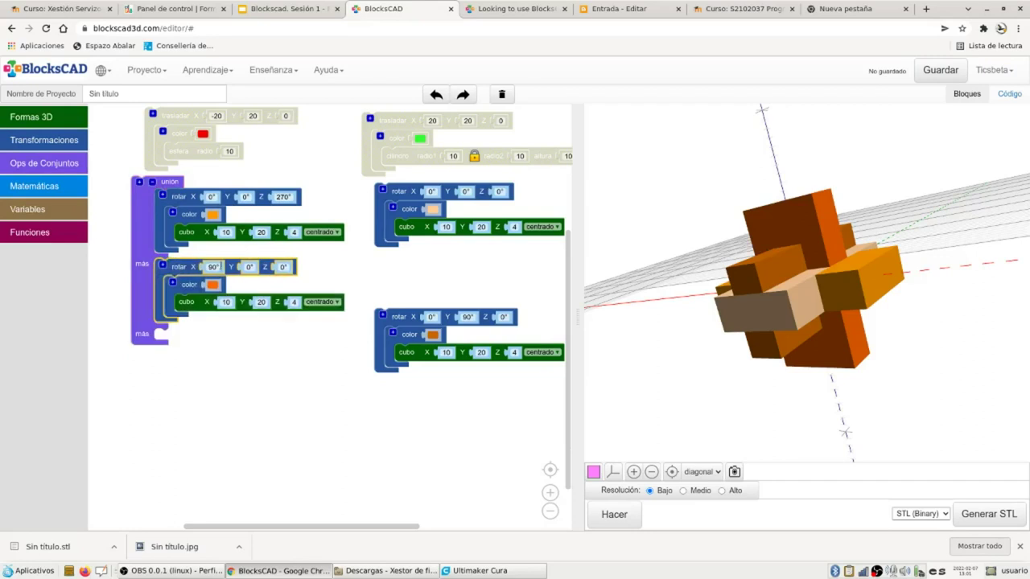
pyautogui.click(139, 183)
pyautogui.moveTo(394, 191); pyautogui.dragTo(177, 335)
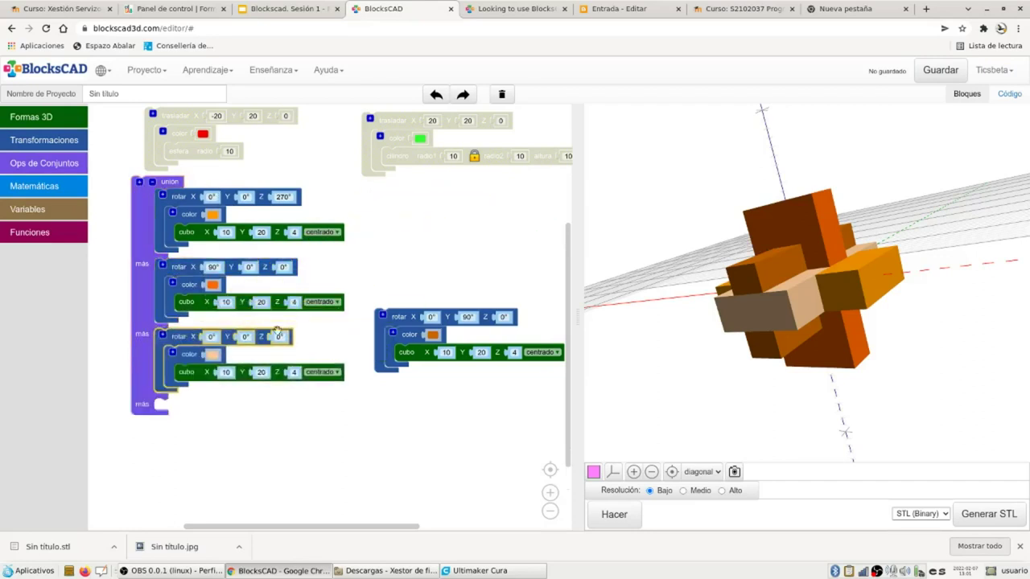
pyautogui.click(139, 182)
pyautogui.moveTo(400, 315); pyautogui.dragTo(161, 415)
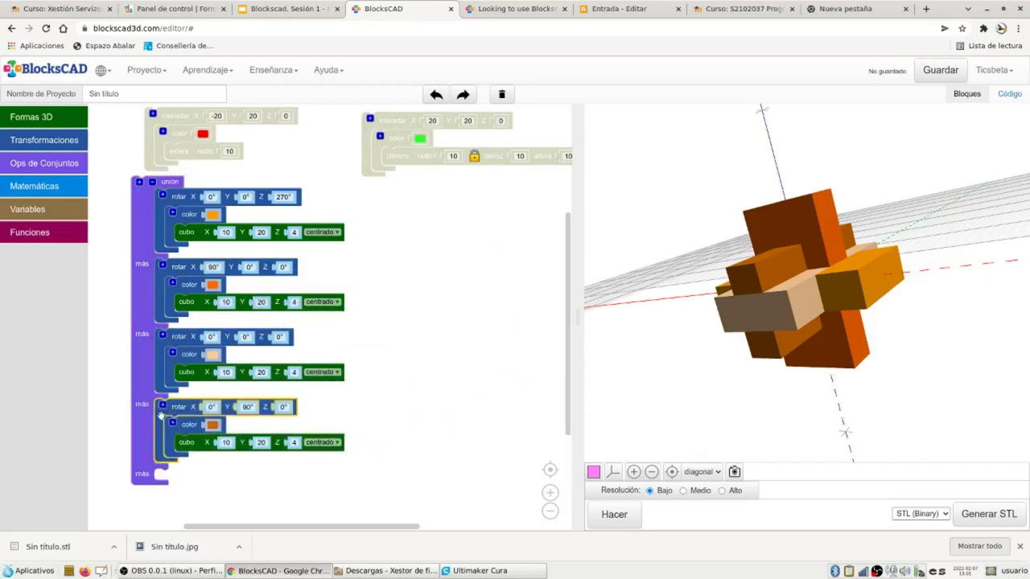
pyautogui.click(153, 184)
# Wrap the whole union in a scale (escala) block with X 2 and Y 2, and render the model
pyautogui.moveTo(143, 312); pyautogui.dragTo(195, 371)
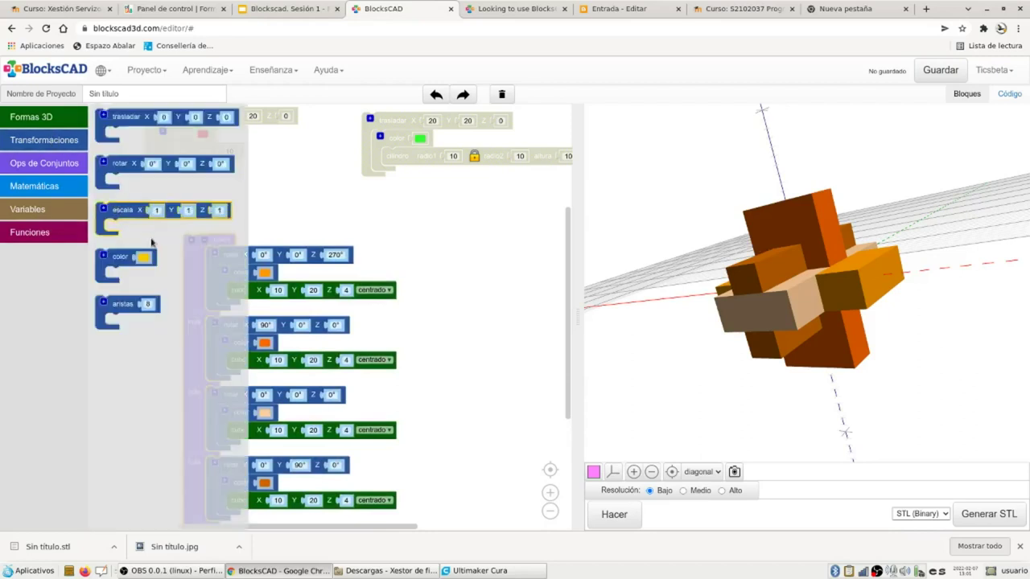
pyautogui.moveTo(137, 210); pyautogui.dragTo(220, 222)
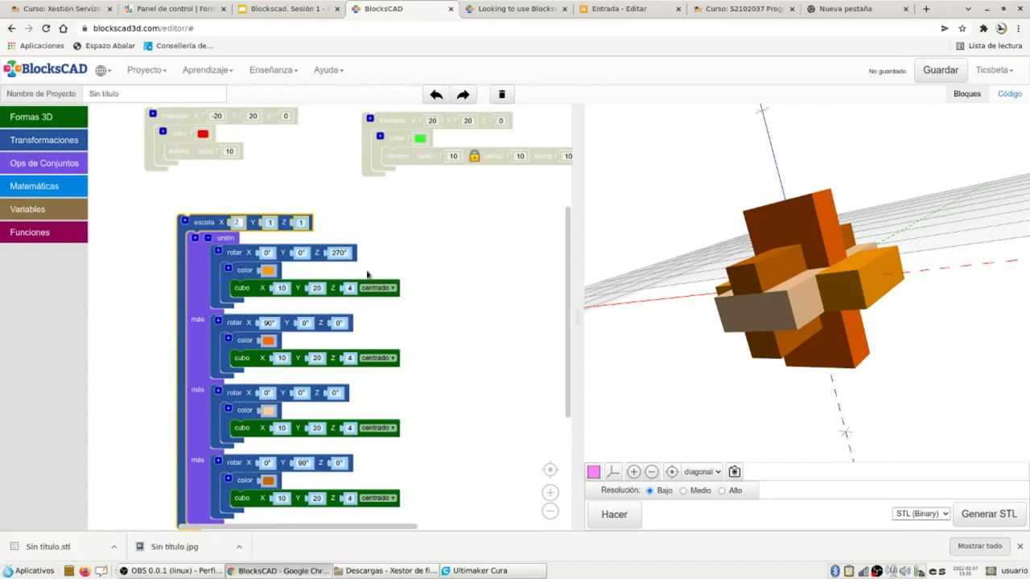
pyautogui.click(270, 222)
pyautogui.write('2')
pyautogui.click(615, 514)
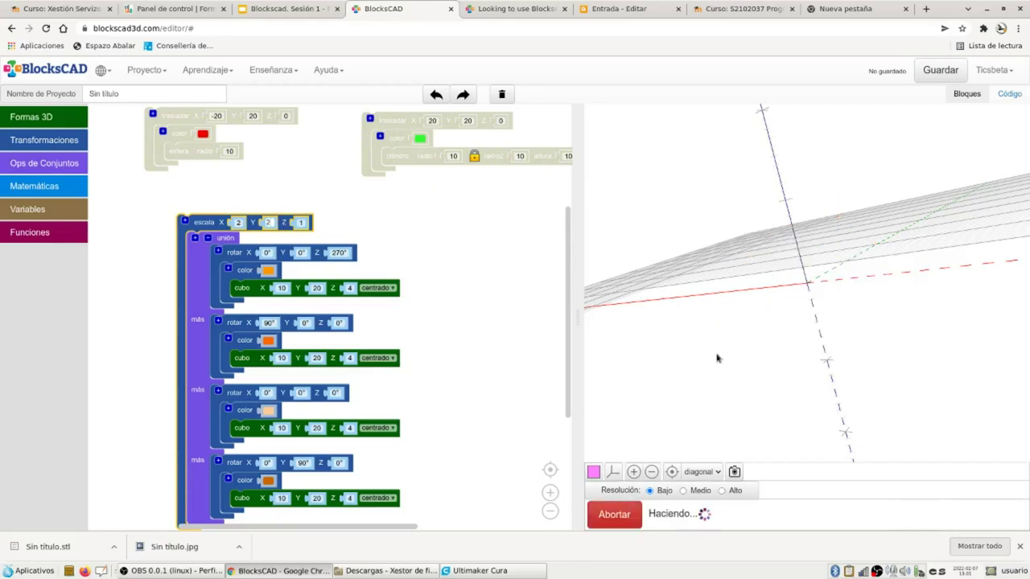
pyautogui.moveTo(743, 322); pyautogui.dragTo(902, 191)
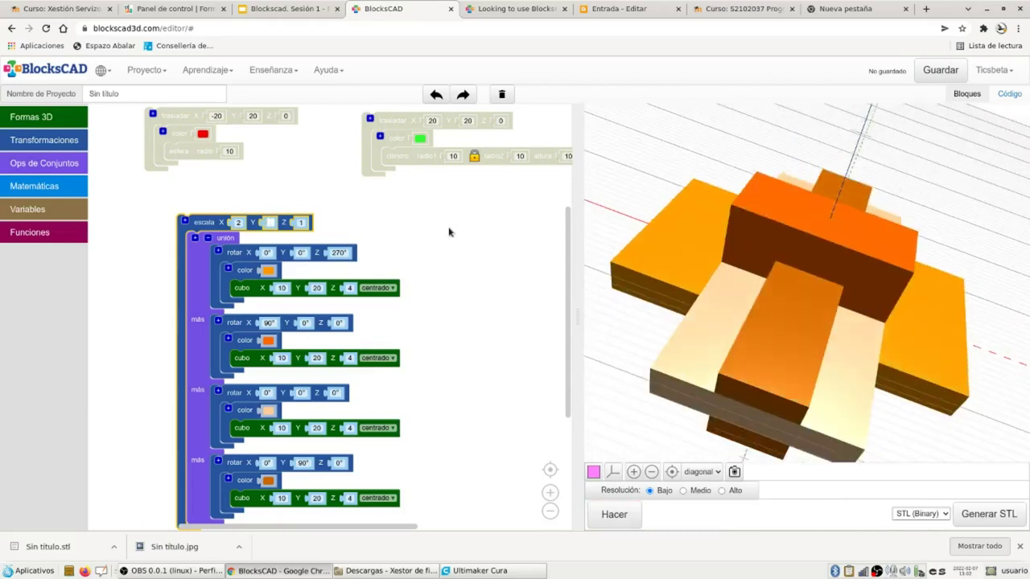
# Set the scale block's Y factor to 0.5, render the model again and inspect it
pyautogui.write('.5')
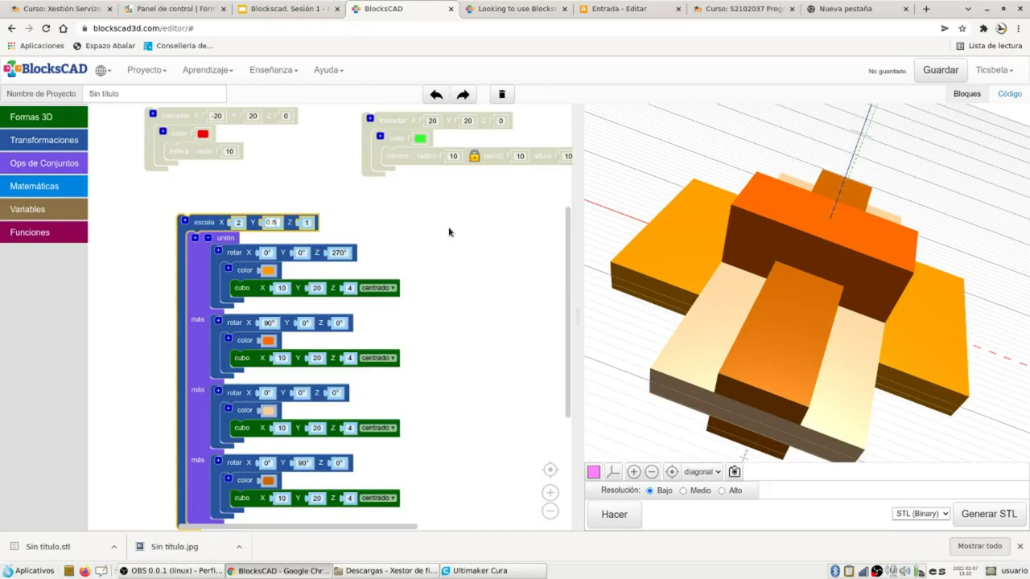
pyautogui.click(621, 513)
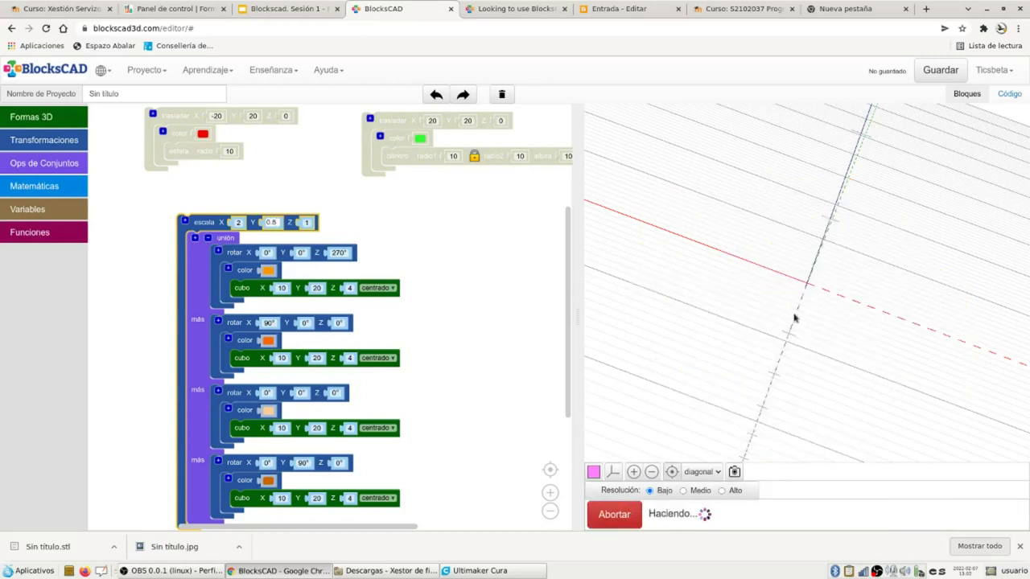
pyautogui.moveTo(793, 318); pyautogui.dragTo(887, 294)
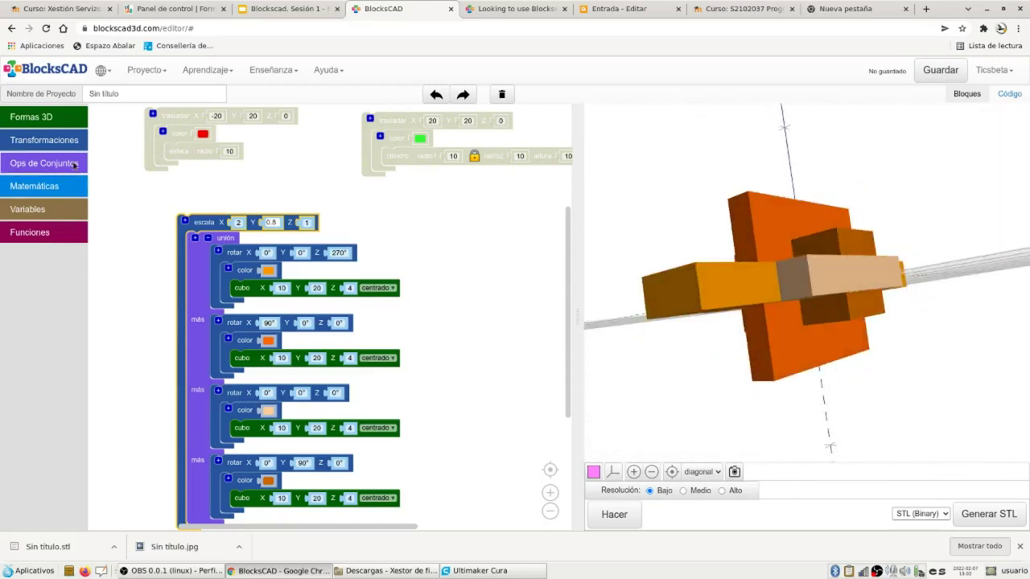
pyautogui.click(74, 164)
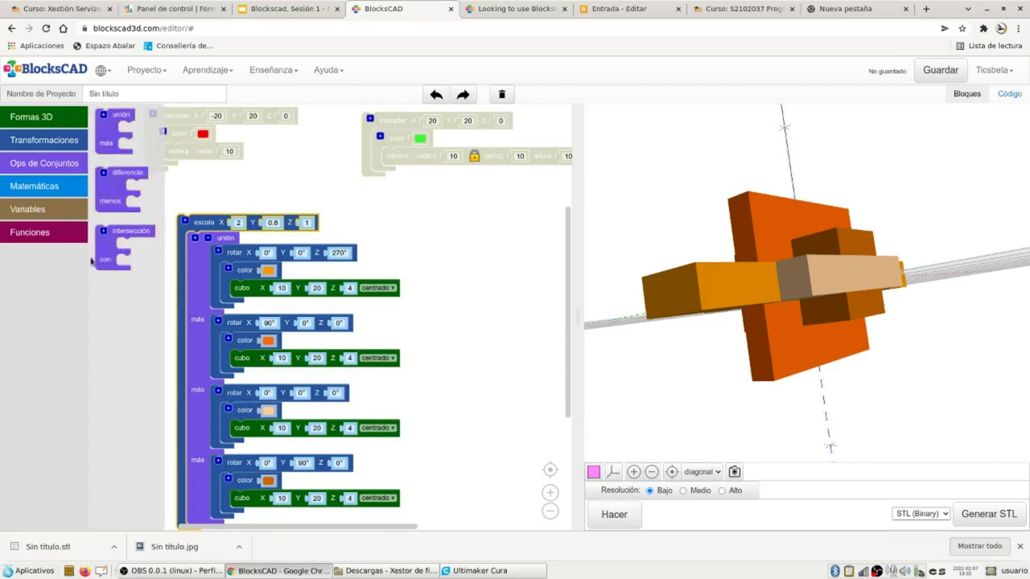
pyautogui.click(40, 193)
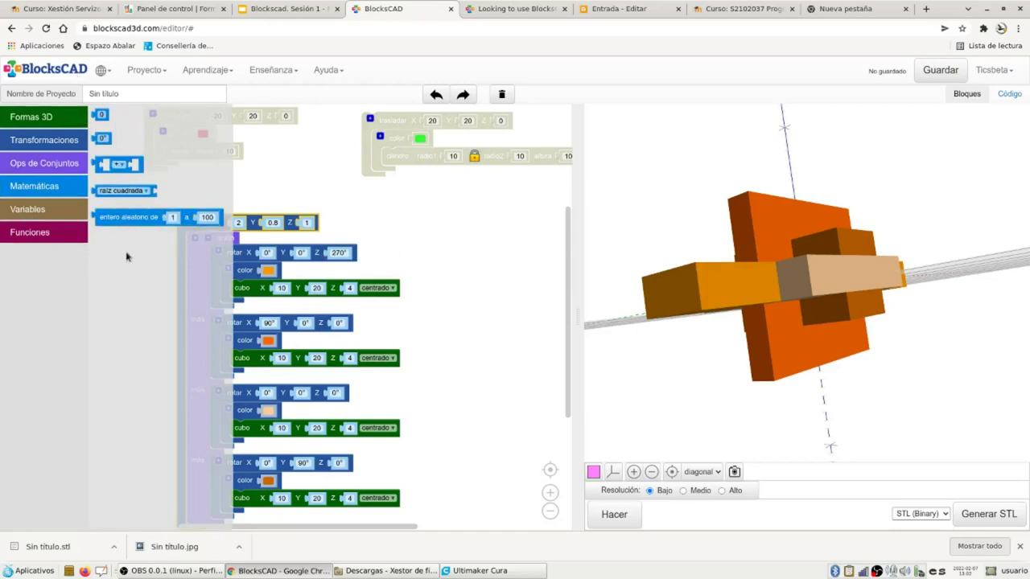
# Rename the project as proba1
pyautogui.tripleClick(127, 95)
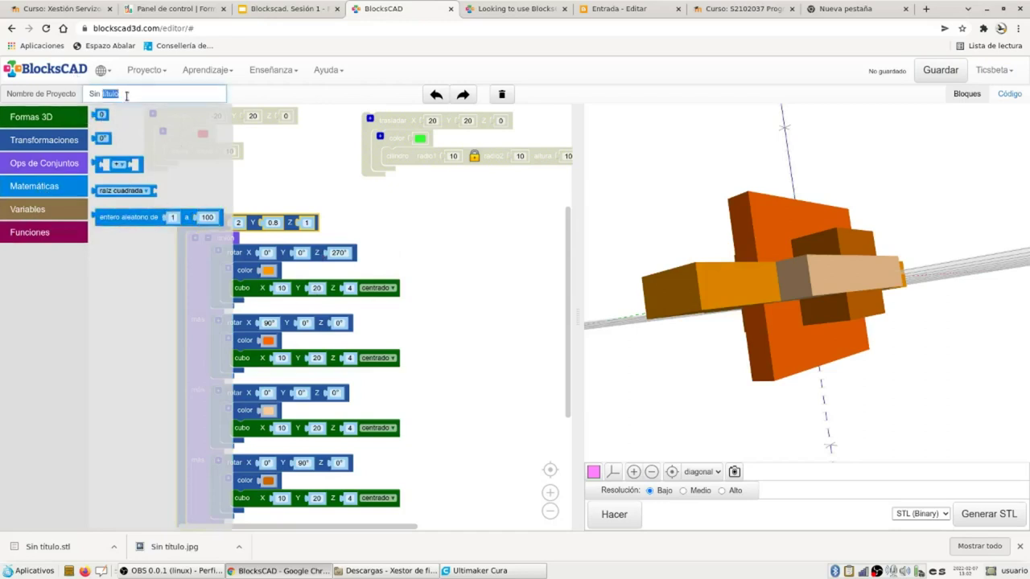
pyautogui.press('BackSpace')
pyautogui.press('BackSpace')
pyautogui.press('BackSpace')
pyautogui.press('BackSpace')
pyautogui.press('BackSpace')
pyautogui.press('BackSpace')
pyautogui.press('BackSpace')
pyautogui.press('BackSpace')
pyautogui.press('BackSpace')
pyautogui.press('BackSpace')
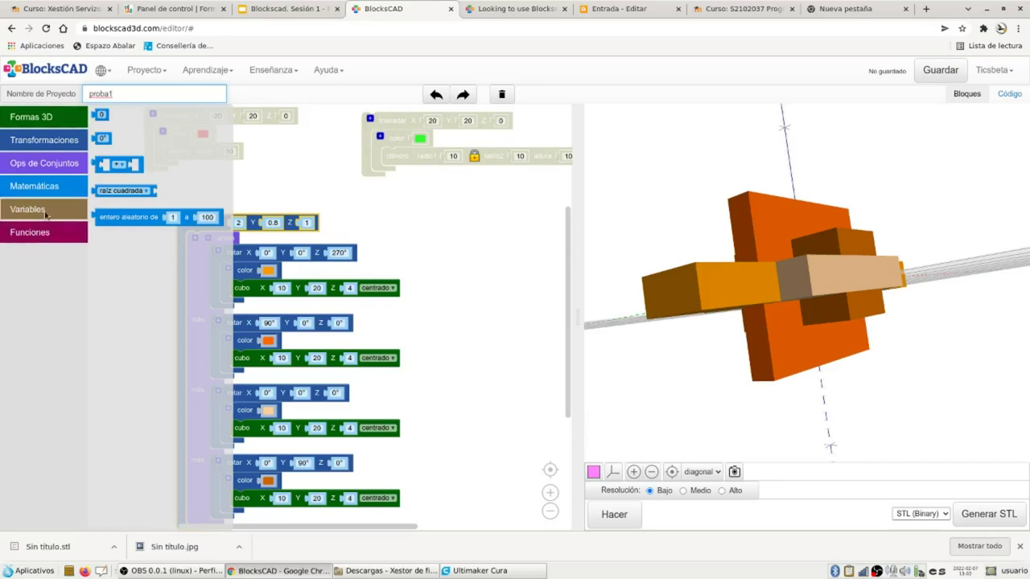
pyautogui.click(48, 232)
pyautogui.click(130, 153)
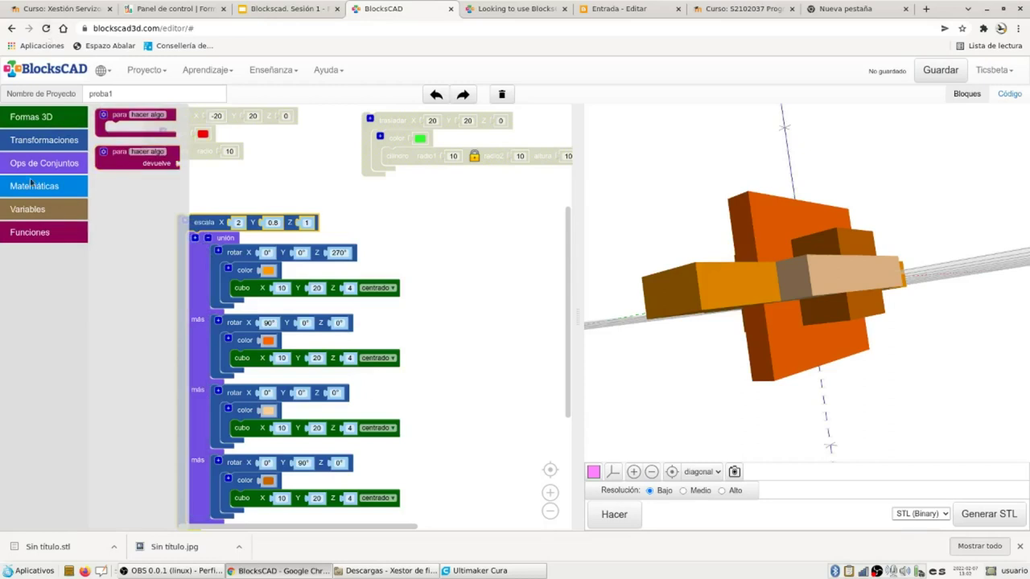
pyautogui.click(45, 209)
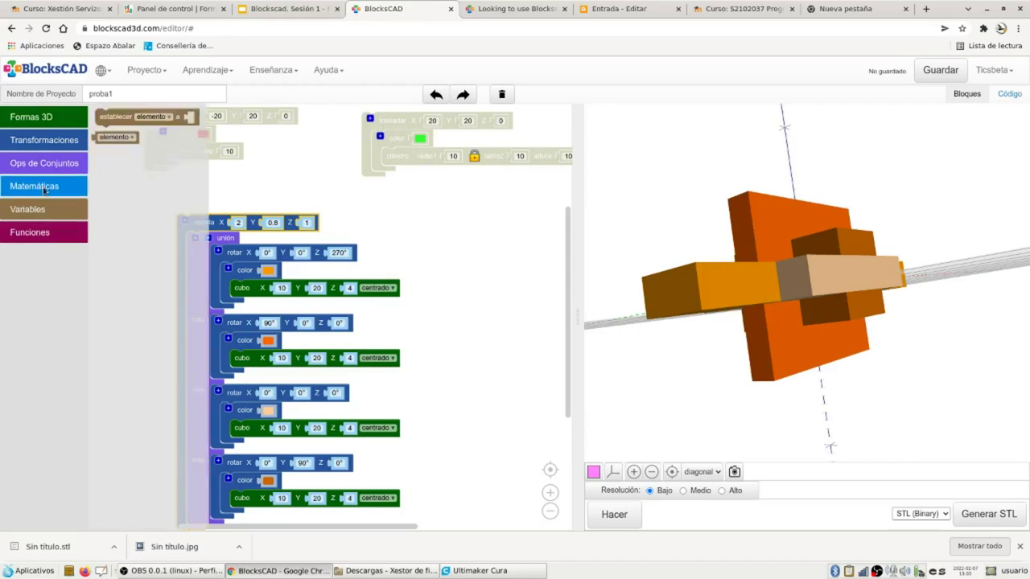
pyautogui.click(45, 188)
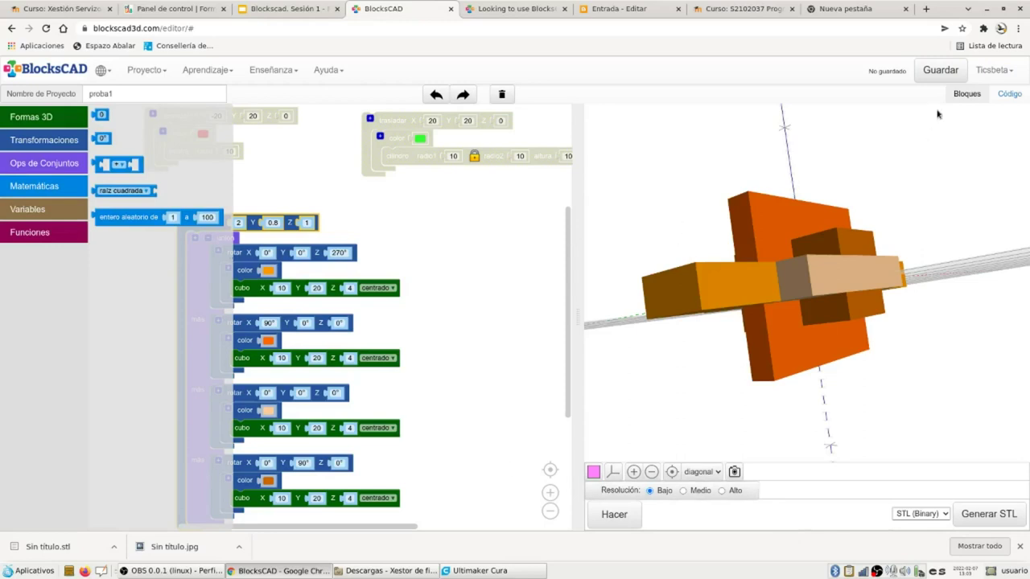
# Save the project online and open the list of saved projects (Mis proyectos)
pyautogui.click(941, 70)
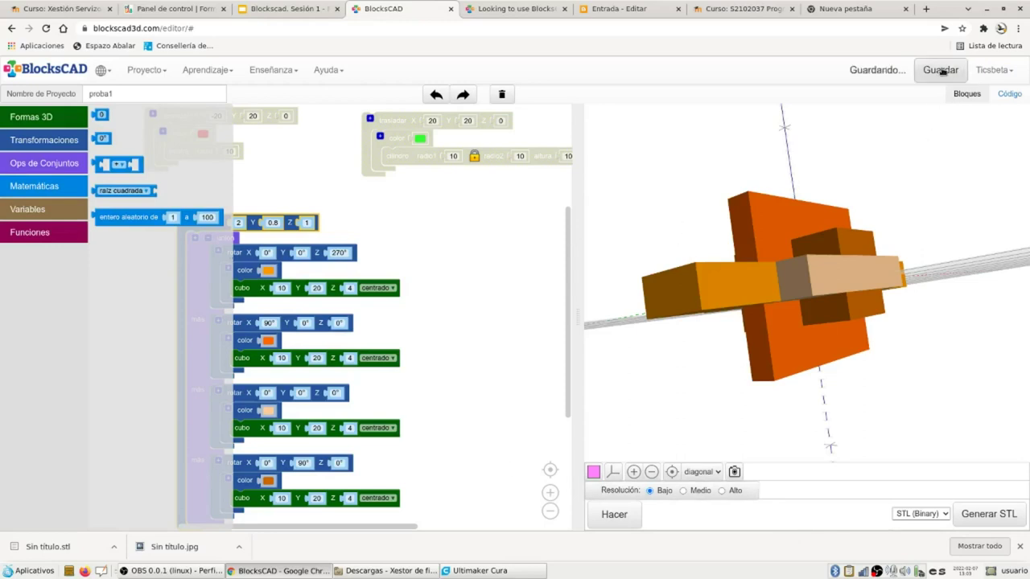
pyautogui.click(997, 71)
pyautogui.click(989, 115)
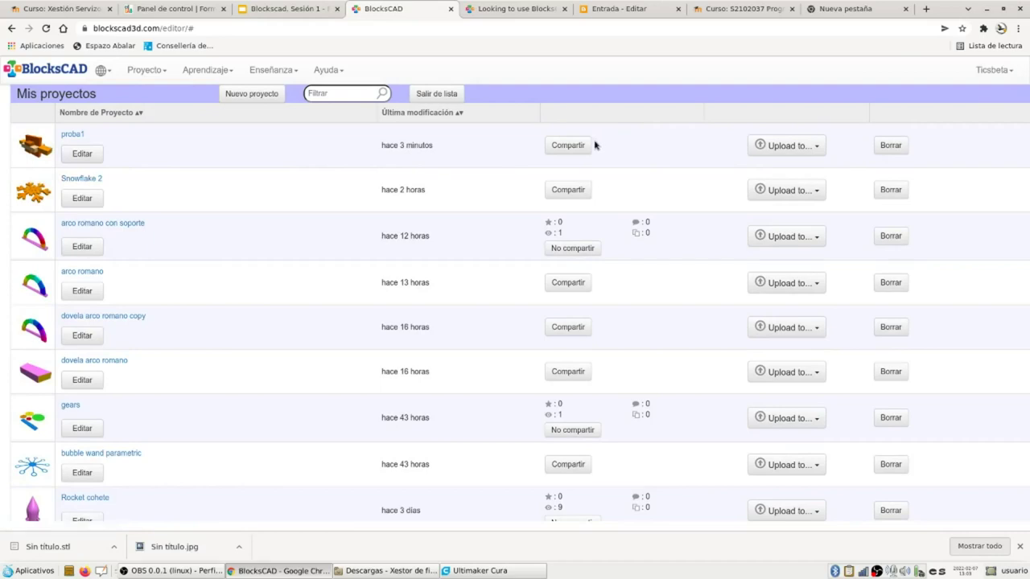
# Check the upload destinations for the proba1 project and share it (Compartir)
pyautogui.click(796, 143)
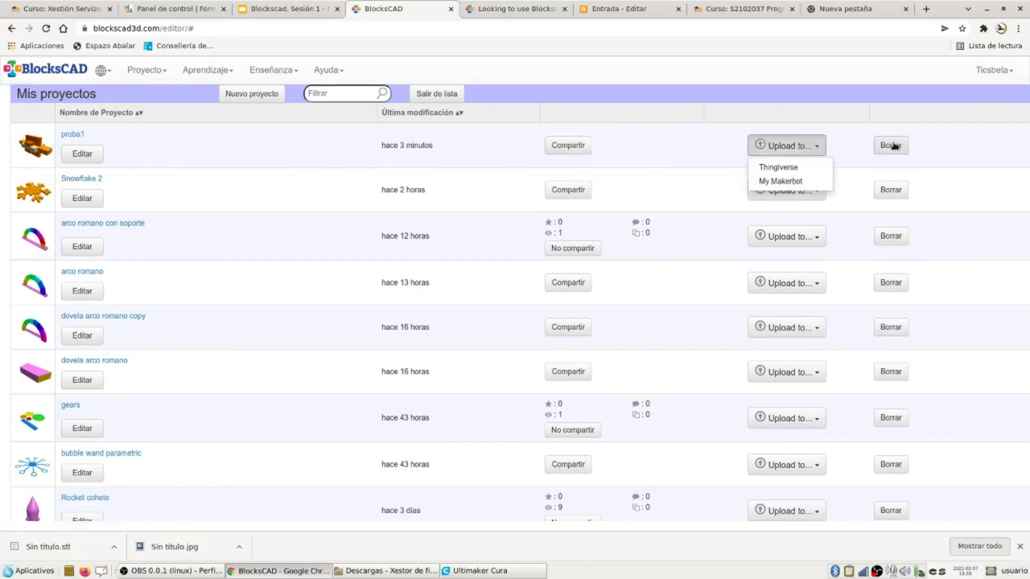
pyautogui.click(559, 147)
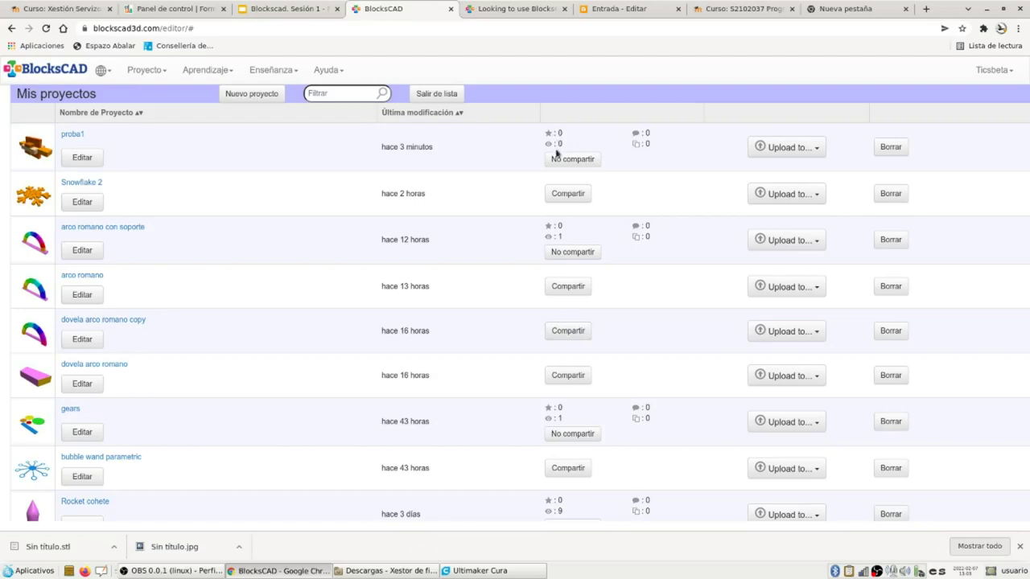
# Go to the BlocksCAD home page and open the community project gallery
pyautogui.click(138, 70)
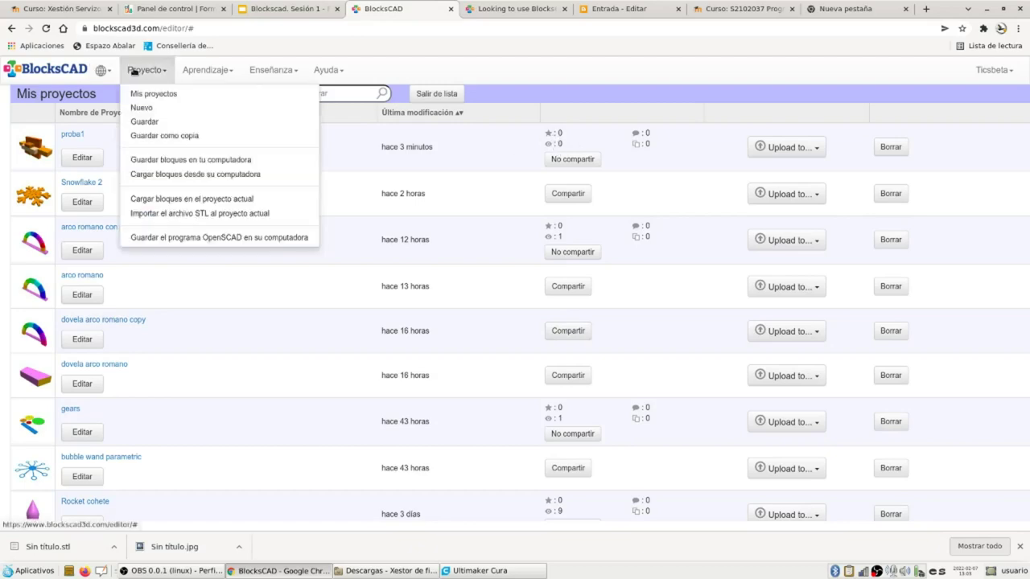
pyautogui.click(64, 69)
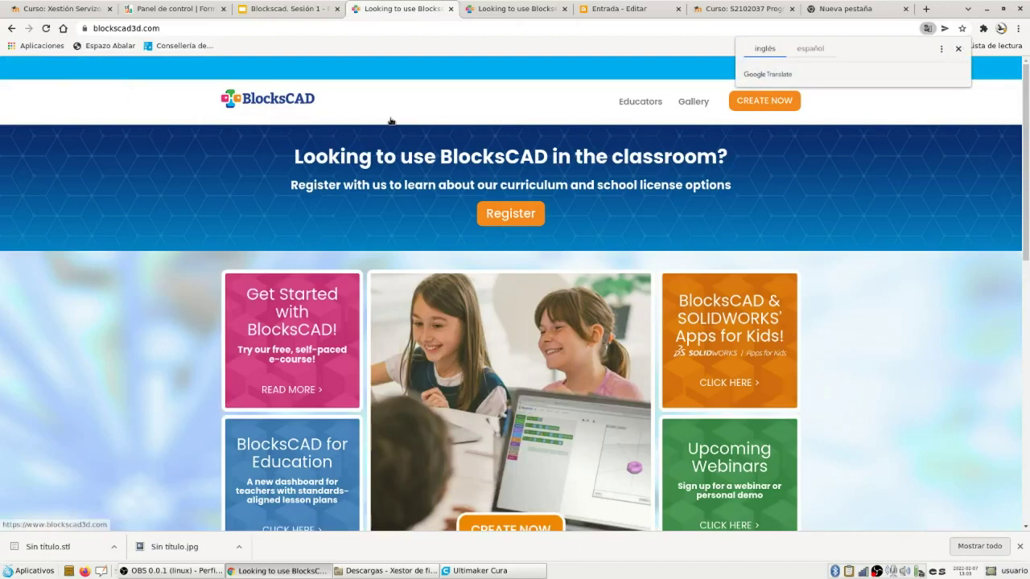
pyautogui.click(693, 102)
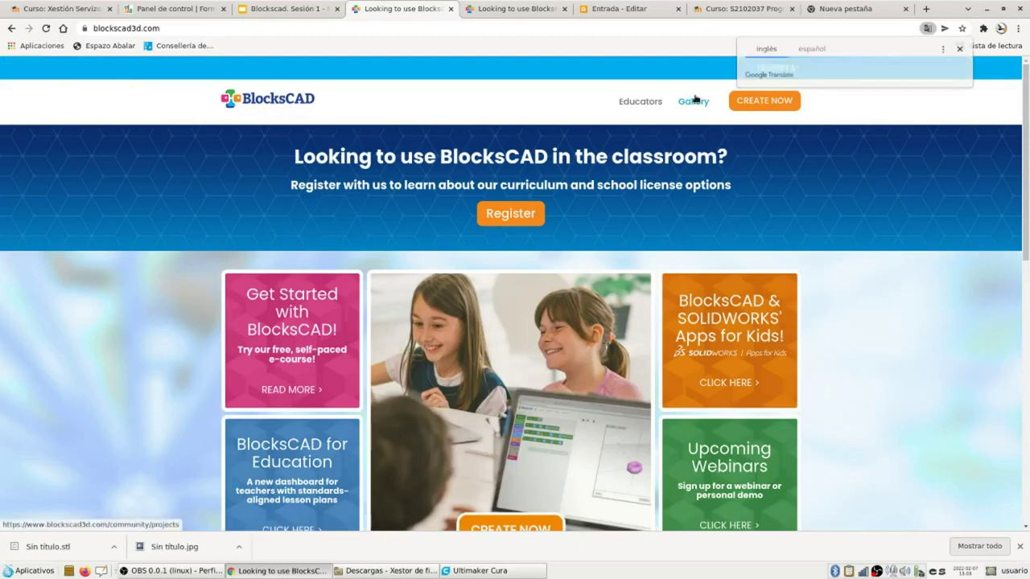